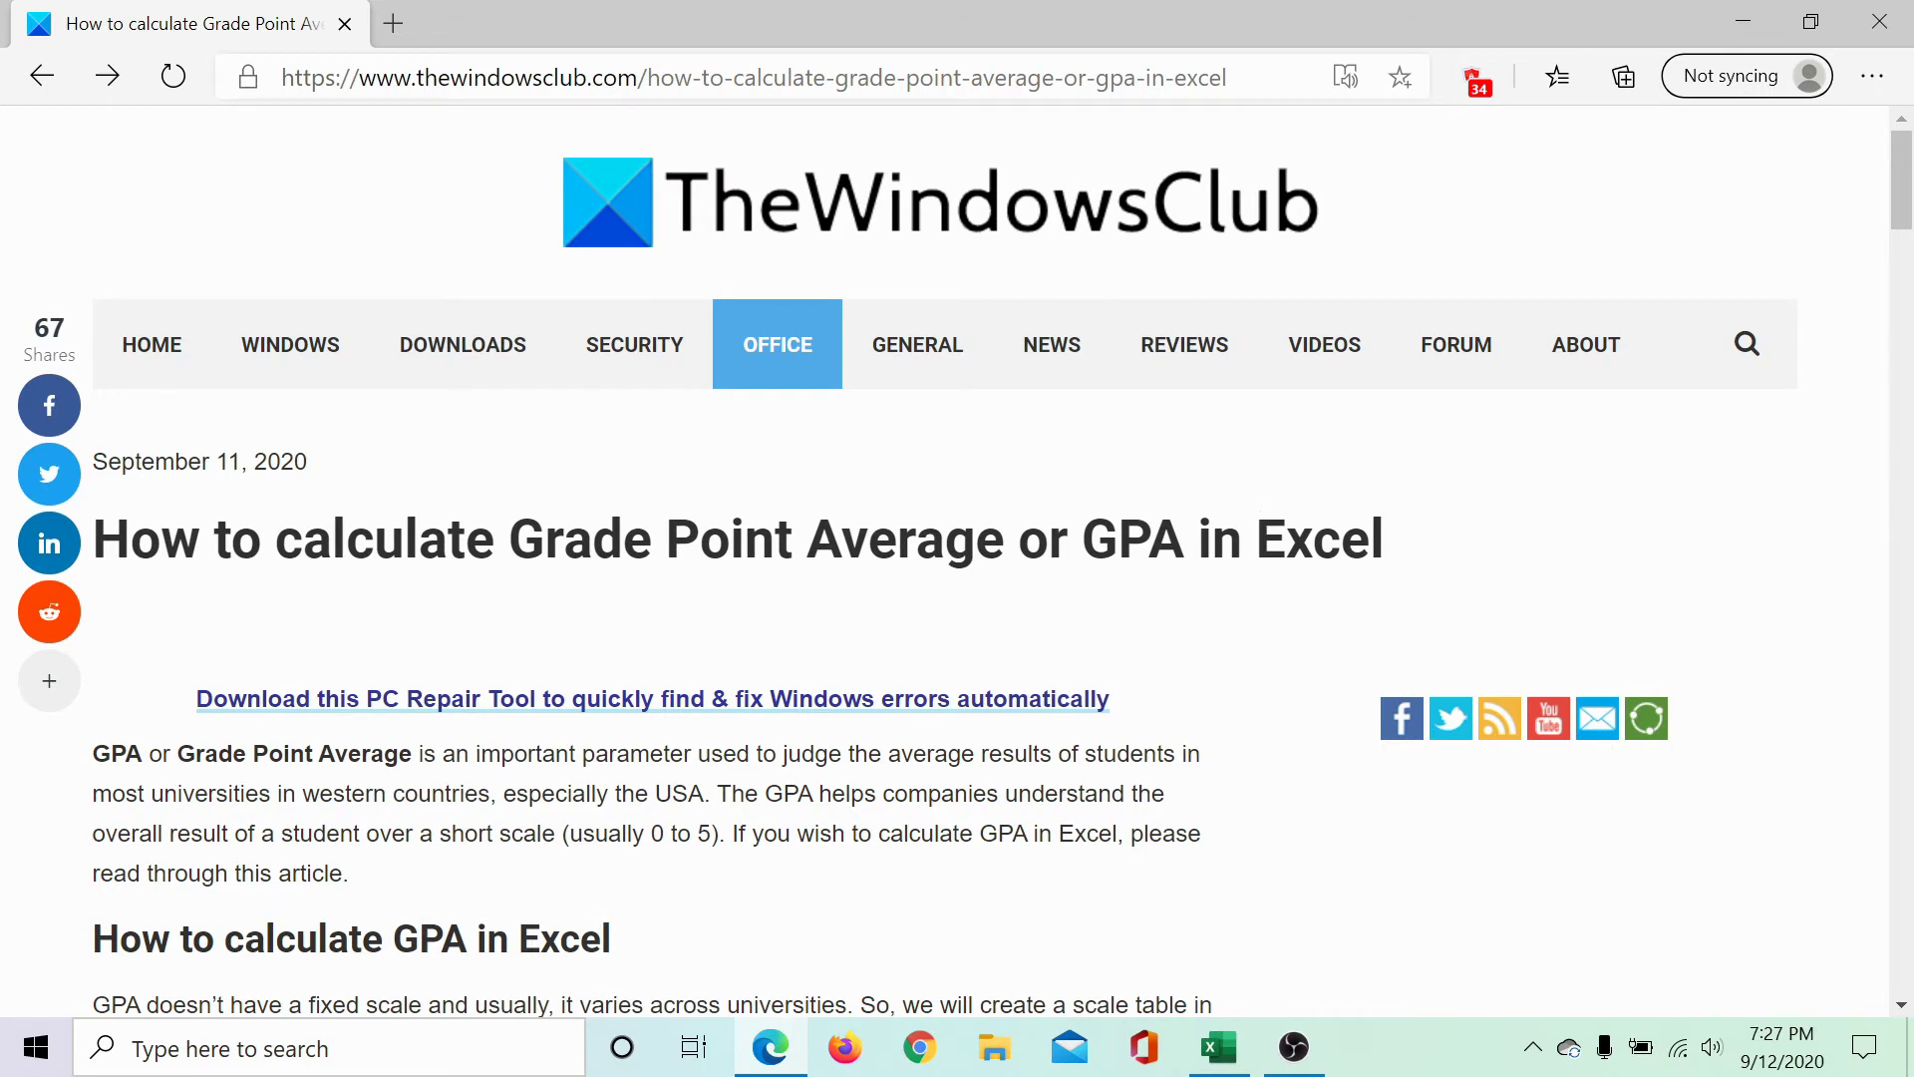
# Step: Scroll the TheWindowsClub GPA article down to the F-to-A grade scale and the GPA formula
pyautogui.scroll(-1, 1054, 881)
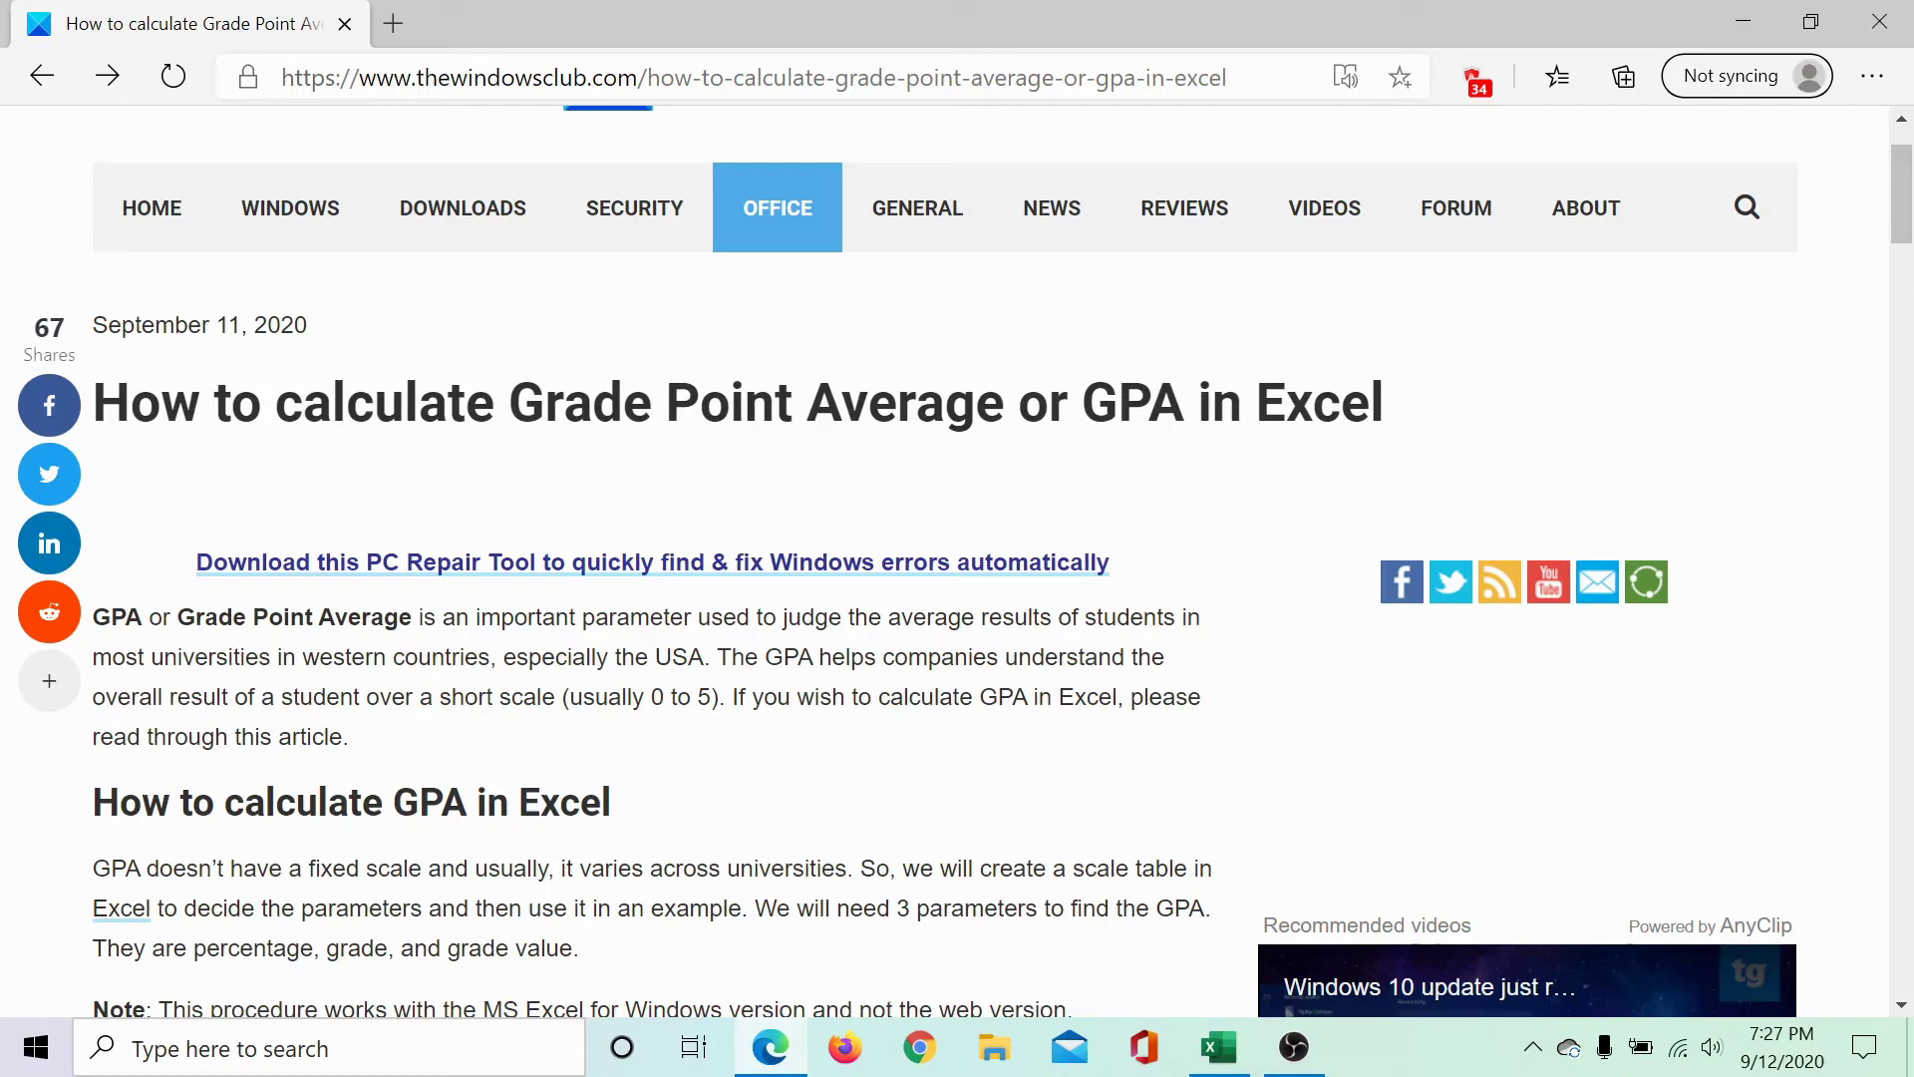
pyautogui.scroll(-4, 1053, 883)
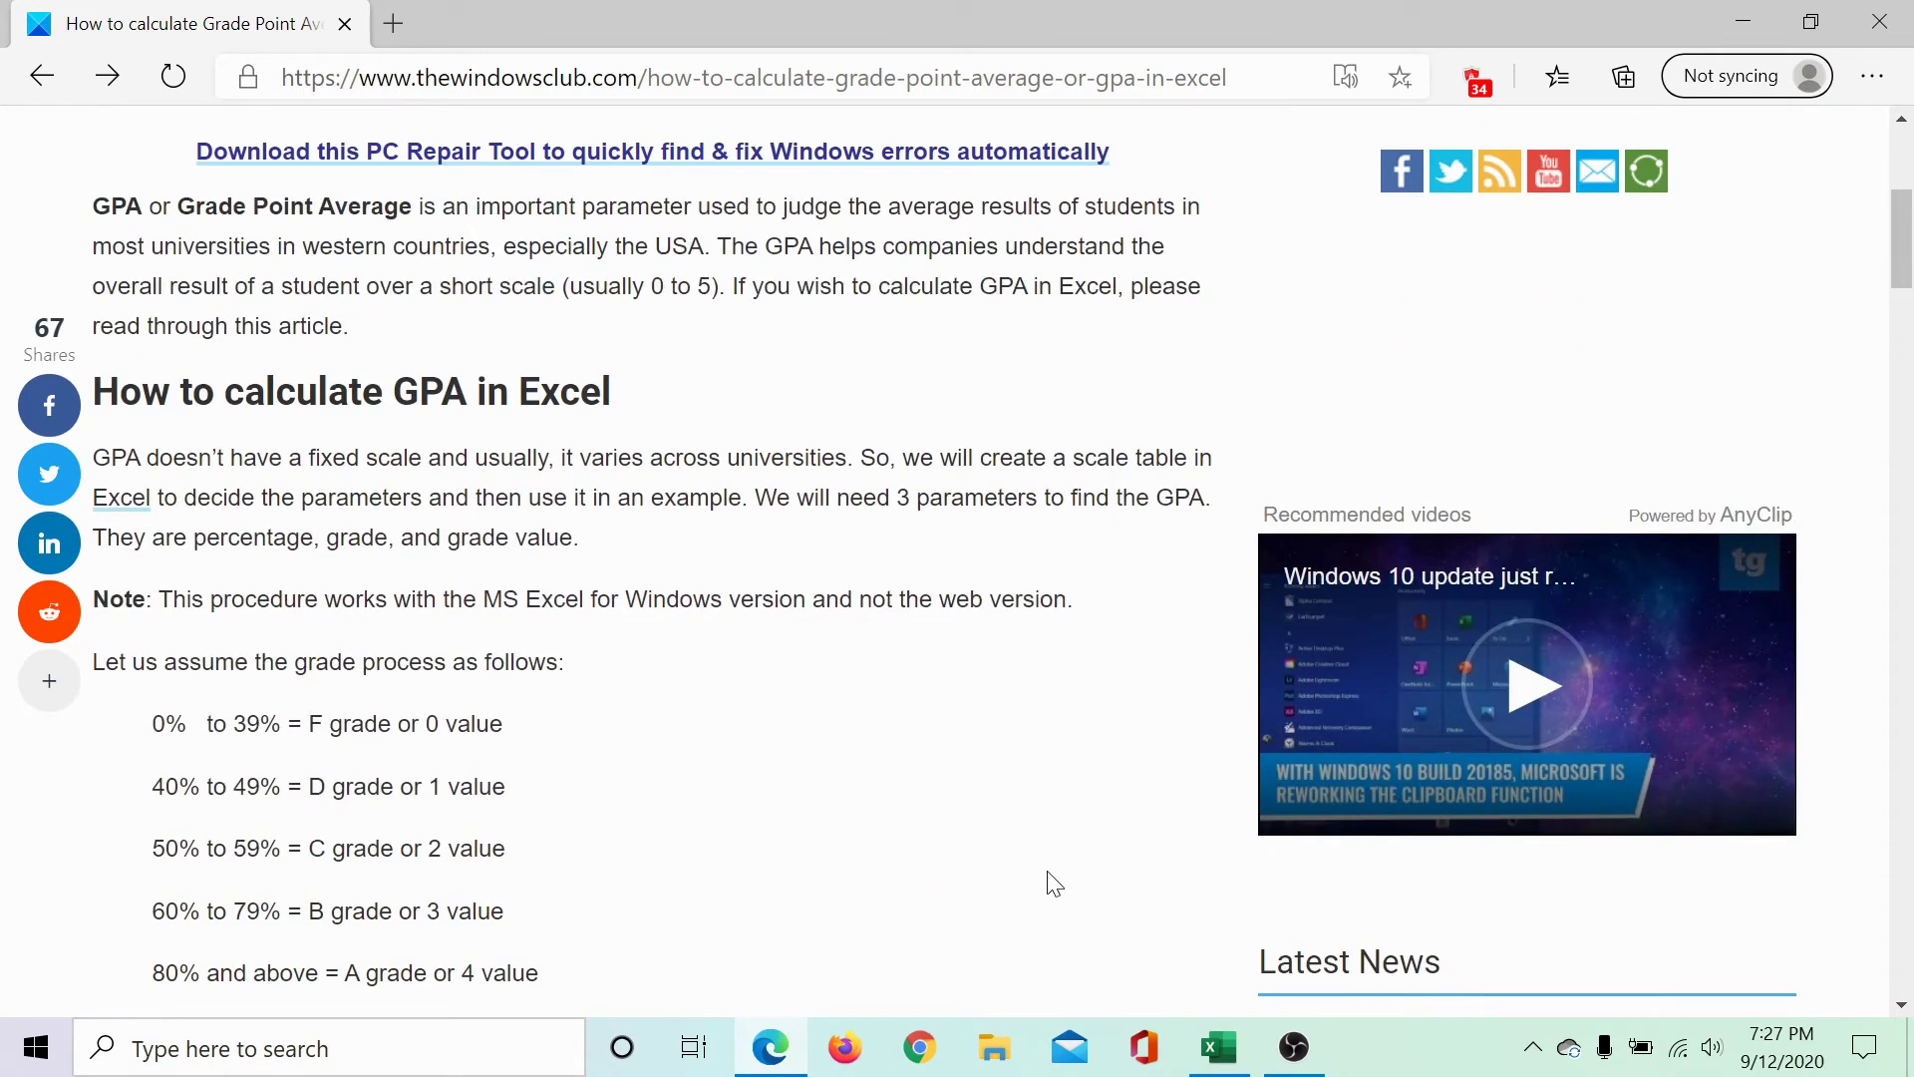
pyautogui.scroll(-1, 1054, 884)
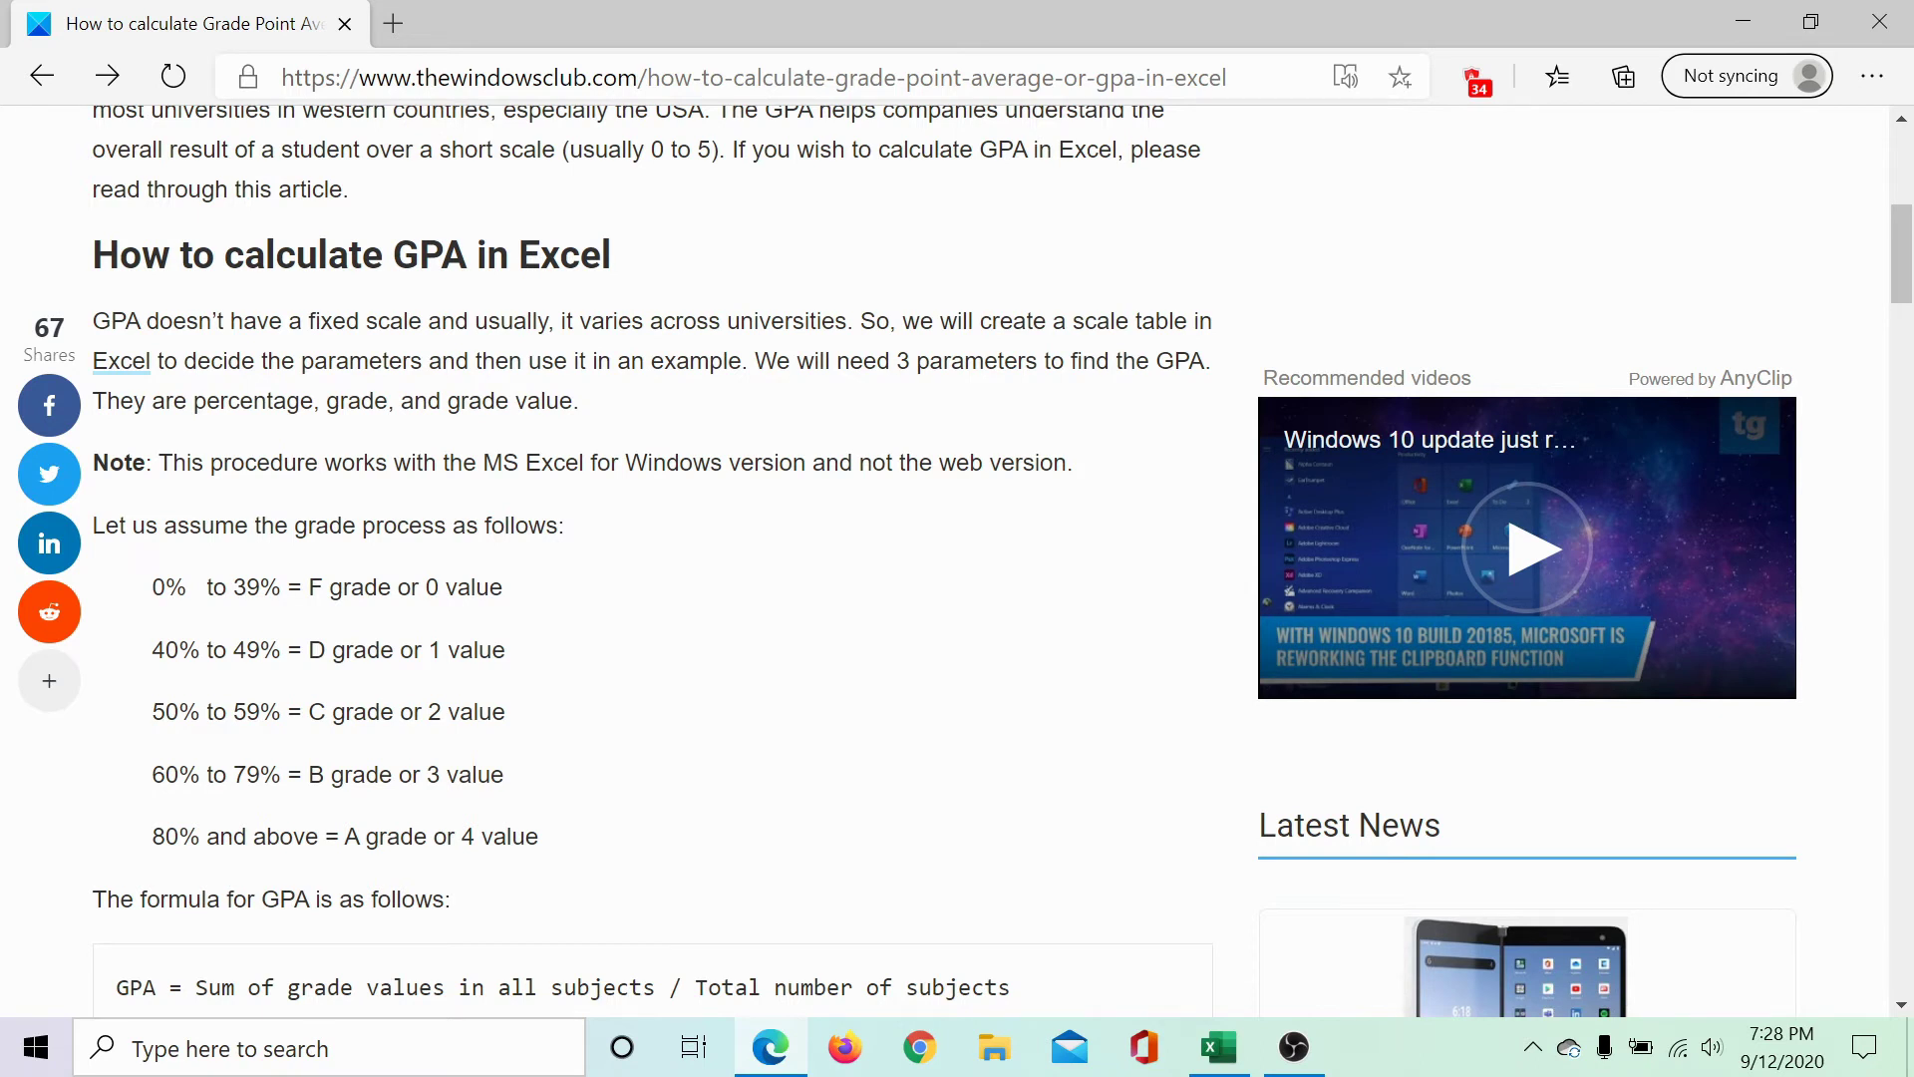
pyautogui.scroll(-2, 957, 558)
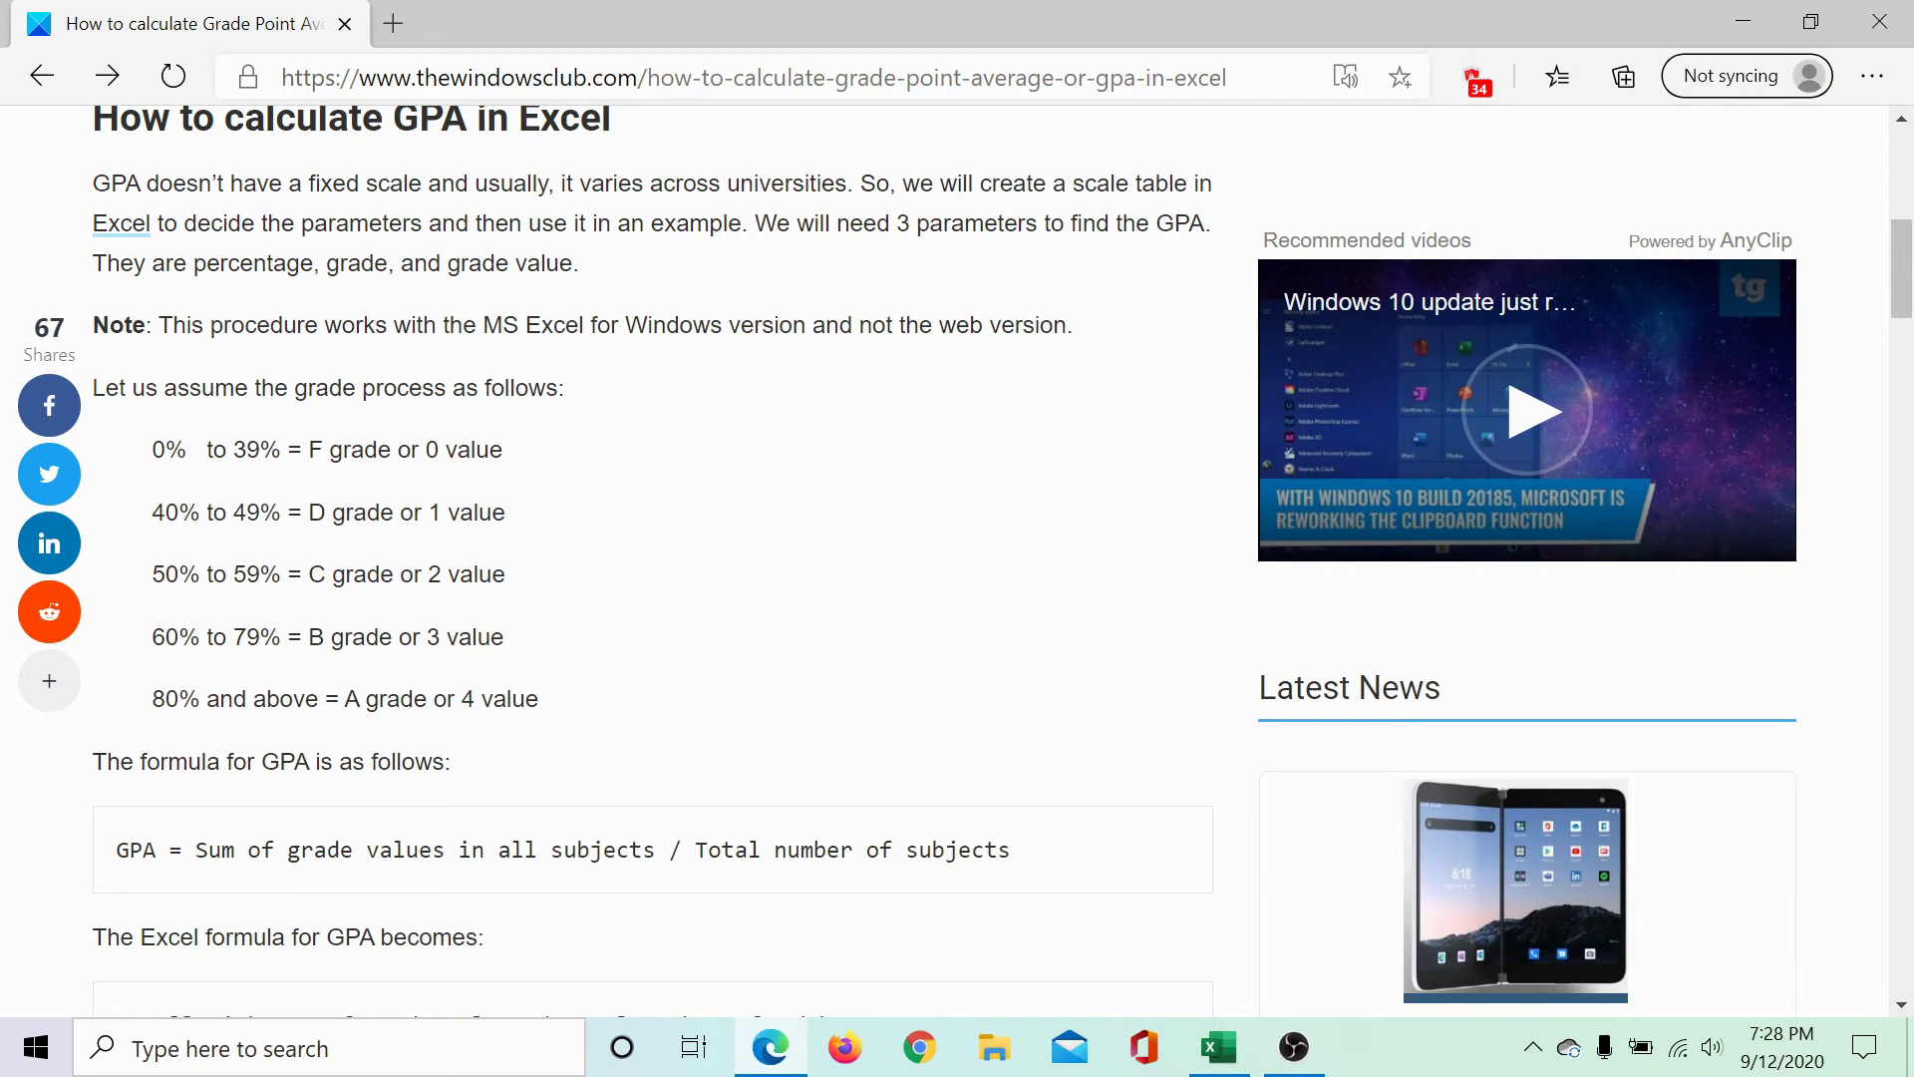
pyautogui.scroll(-2, 498, 835)
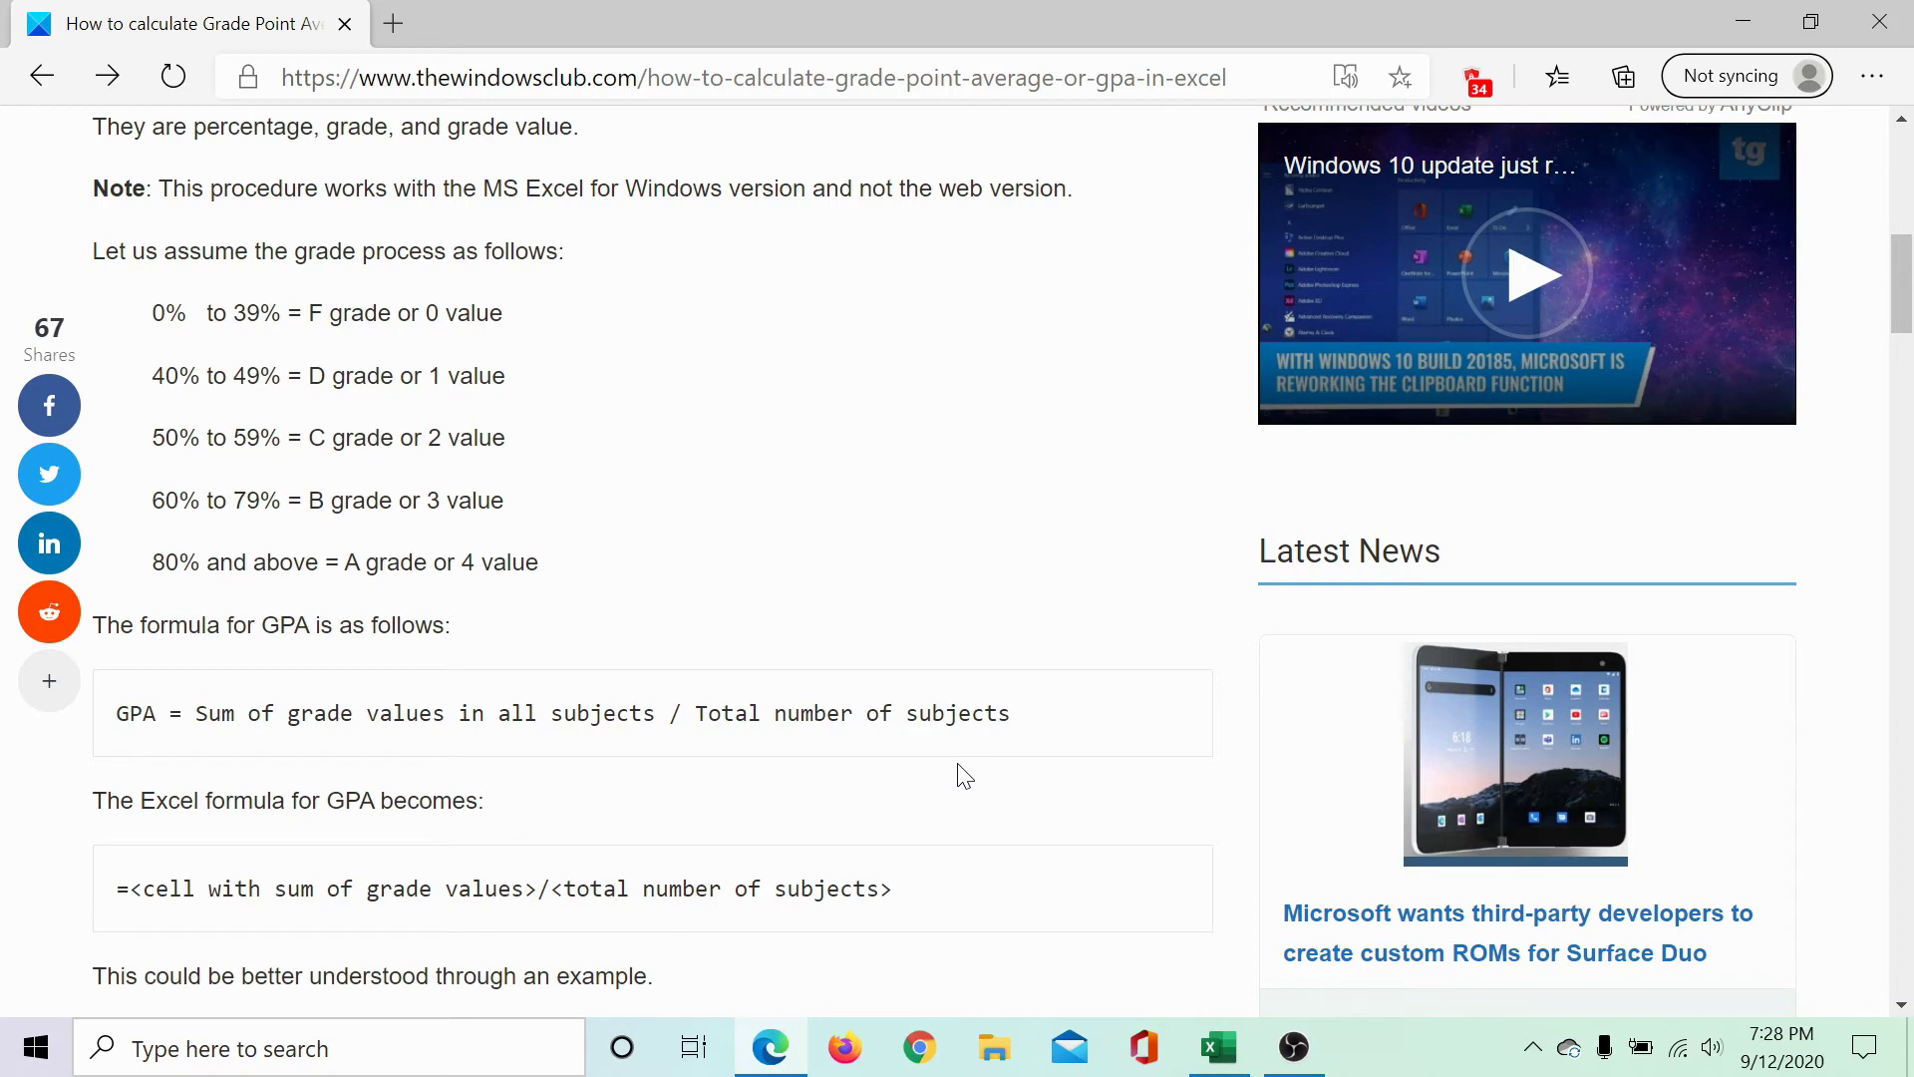
# Step: Switch to the GPA workbook and correct English's percentage in B6 from 7% to 57%
pyautogui.click(1218, 1047)
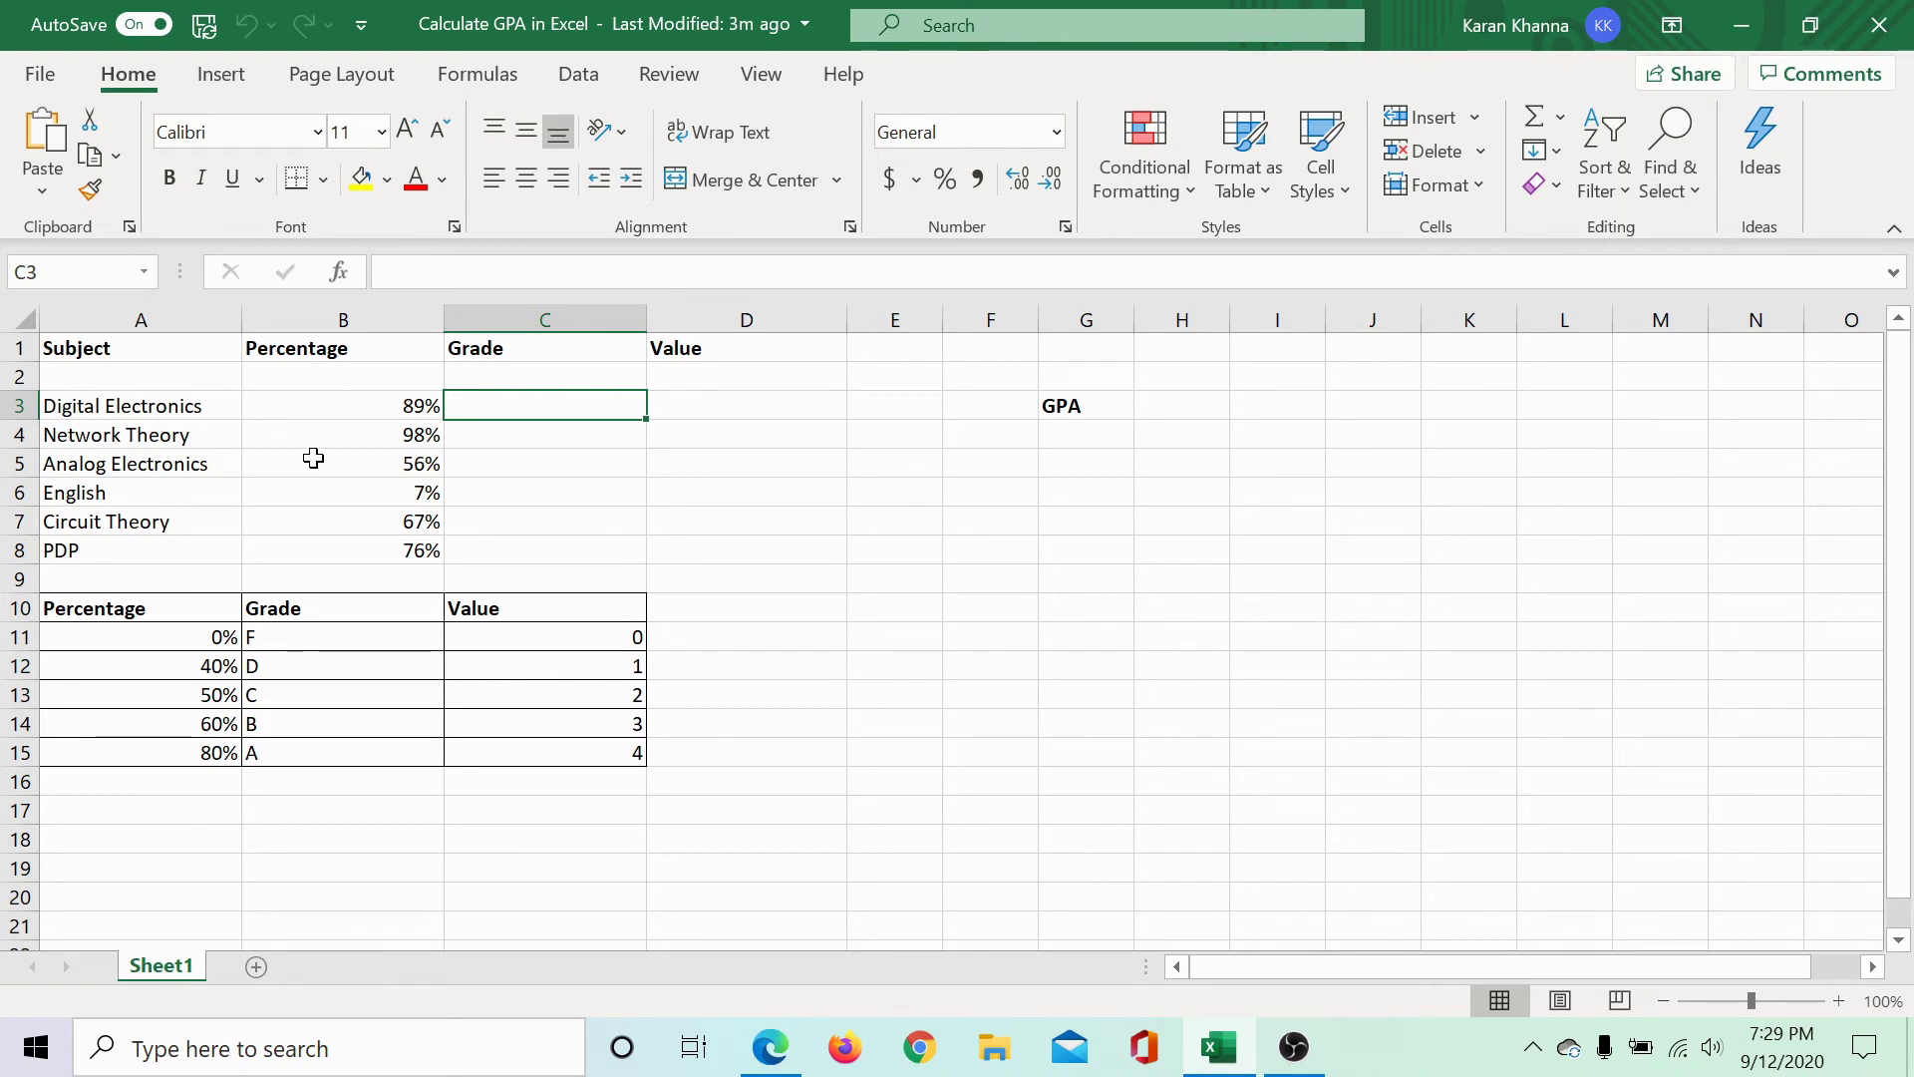
pyautogui.click(406, 496)
pyautogui.doubleClick(409, 494)
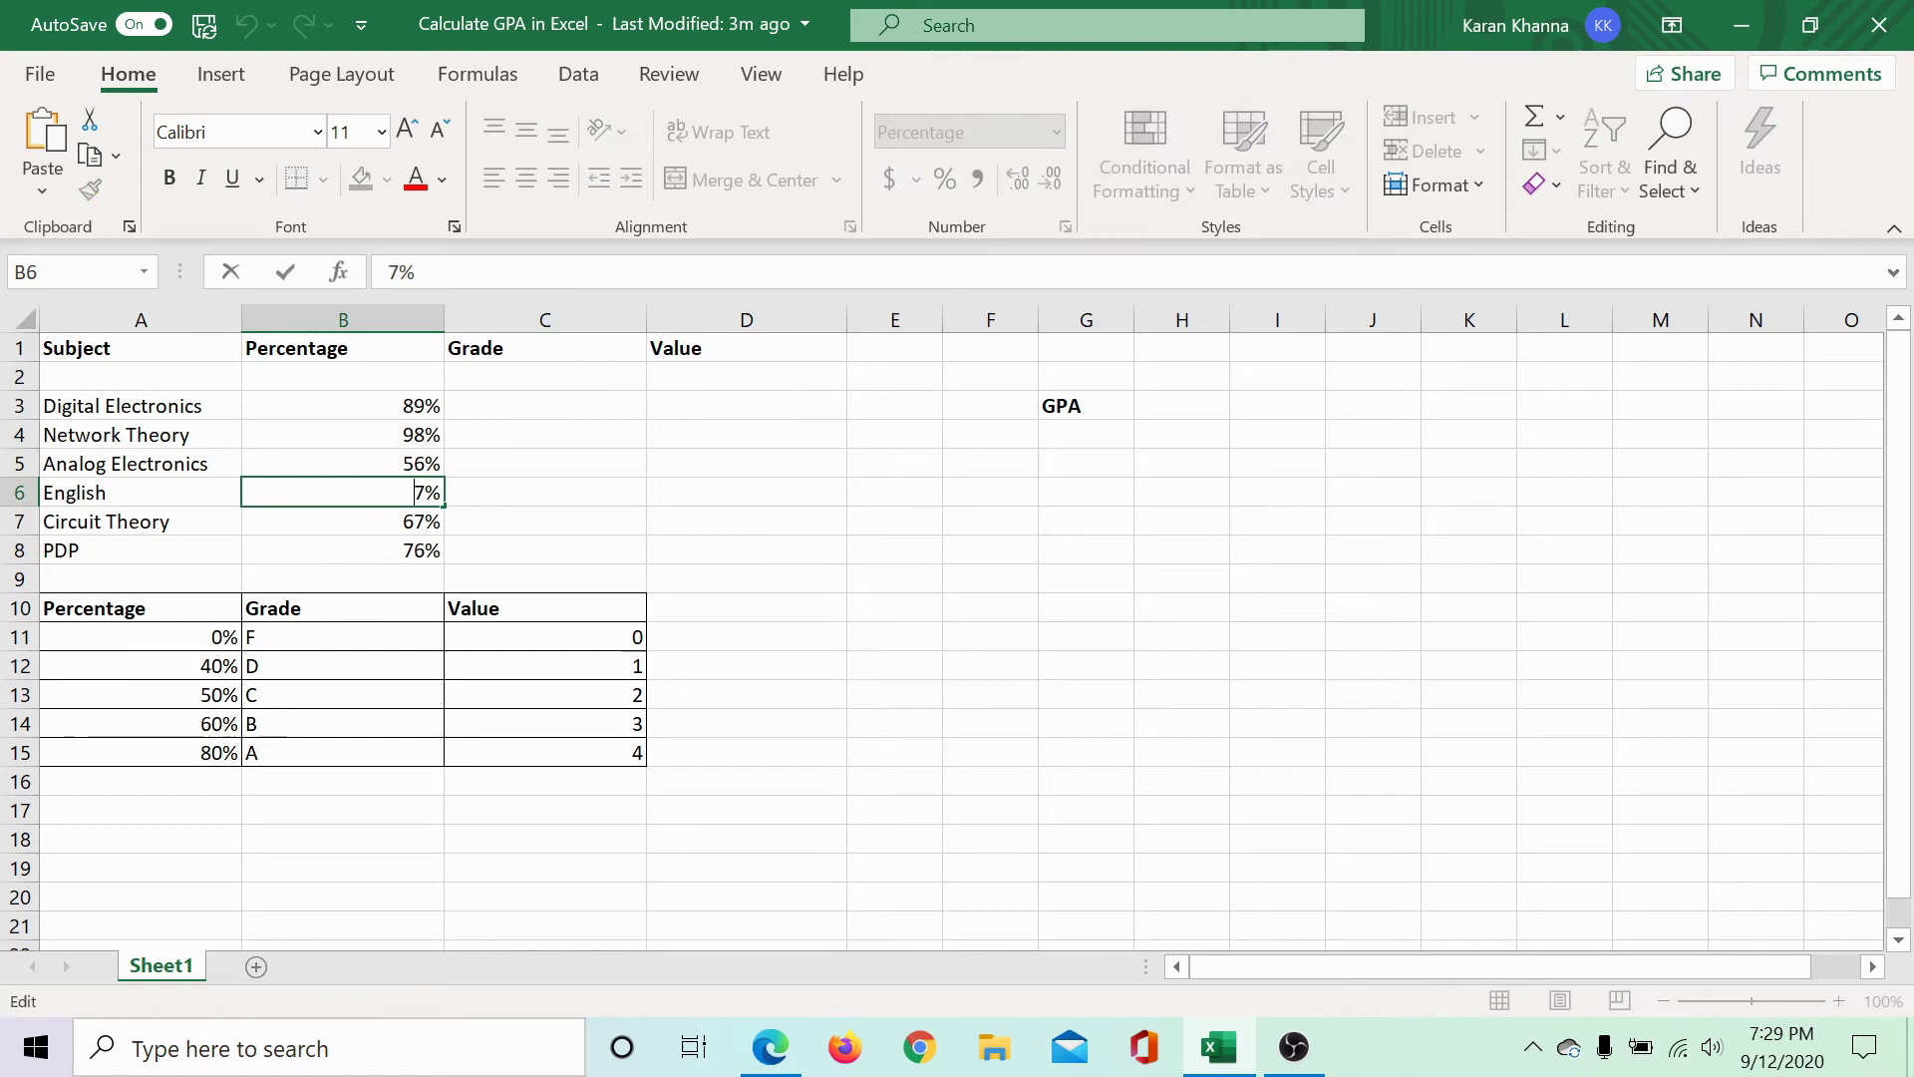
pyautogui.write('5')
pyautogui.click(538, 491)
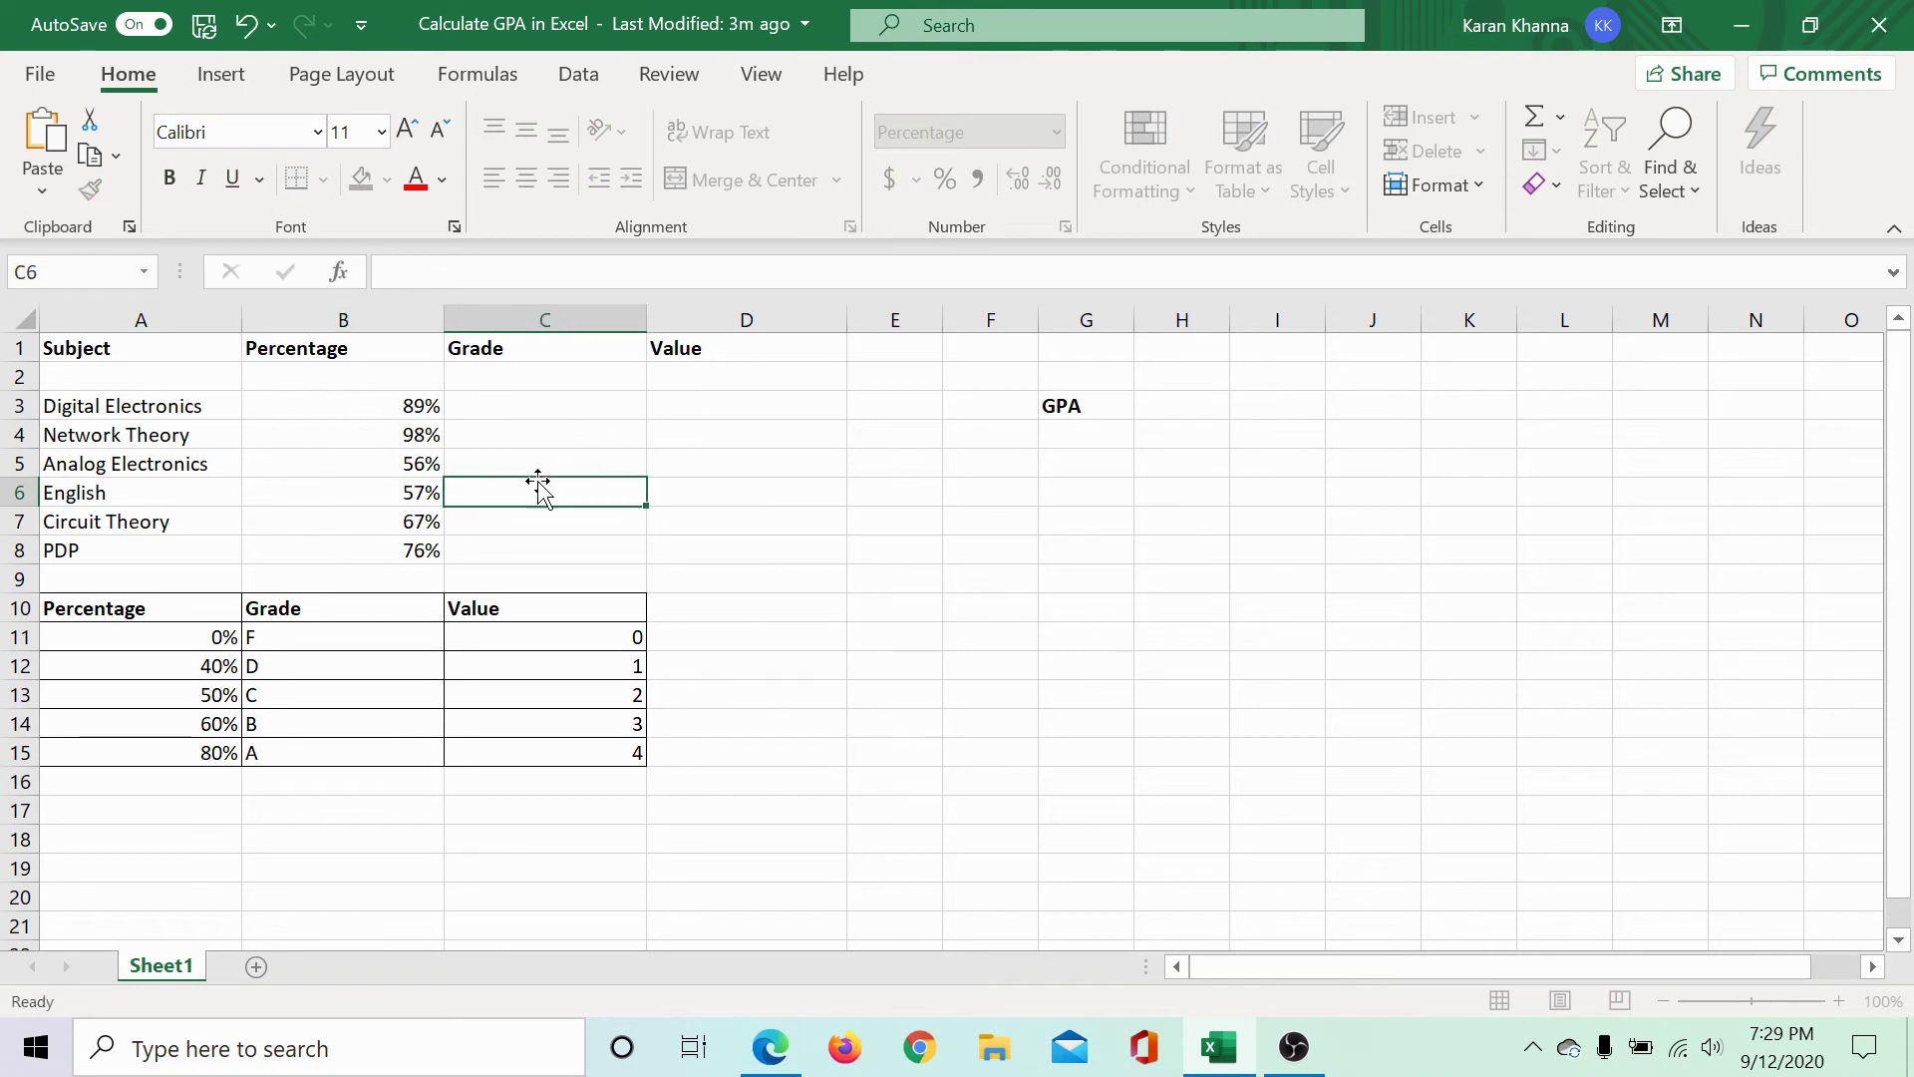
# Step: Look over the empty Grade and Value columns and the grade scale table, ending on C3
pyautogui.click(516, 403)
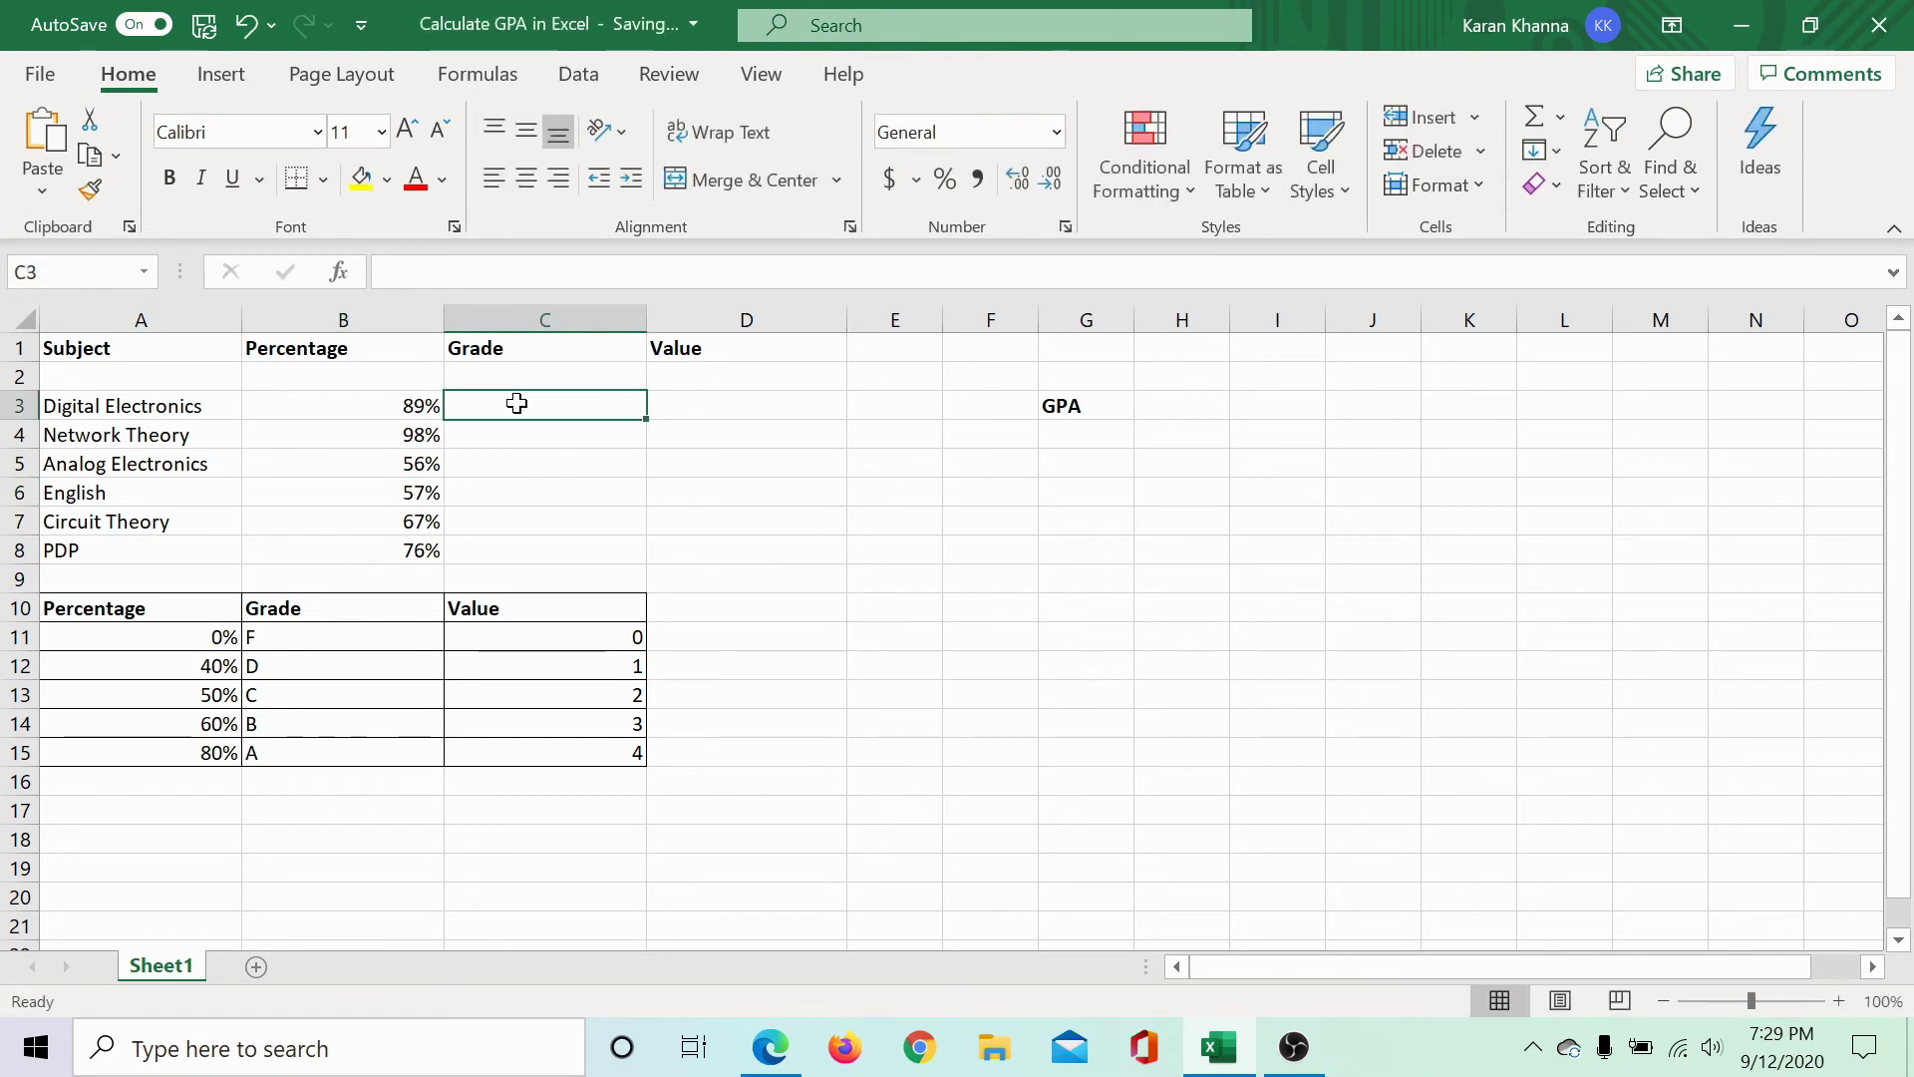
pyautogui.click(513, 436)
pyautogui.click(515, 461)
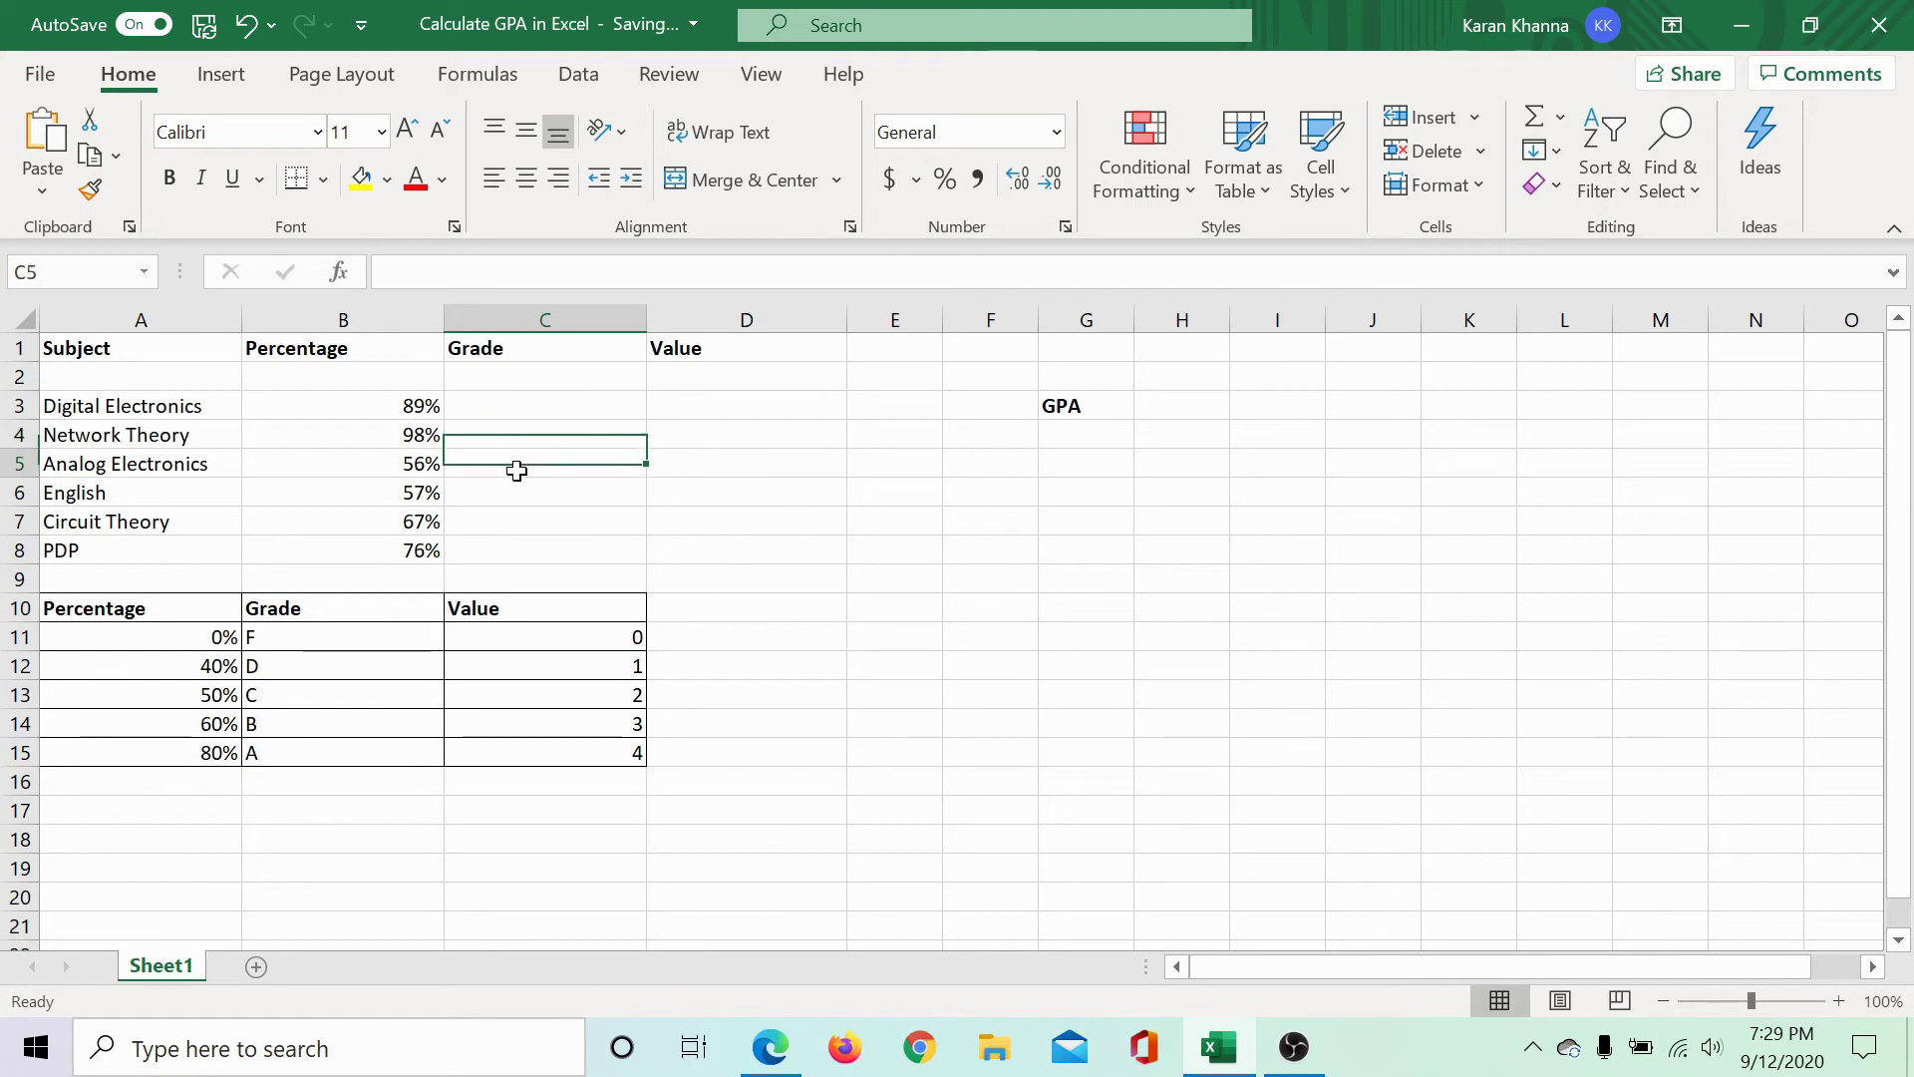
pyautogui.click(522, 494)
pyautogui.click(517, 523)
pyautogui.click(518, 552)
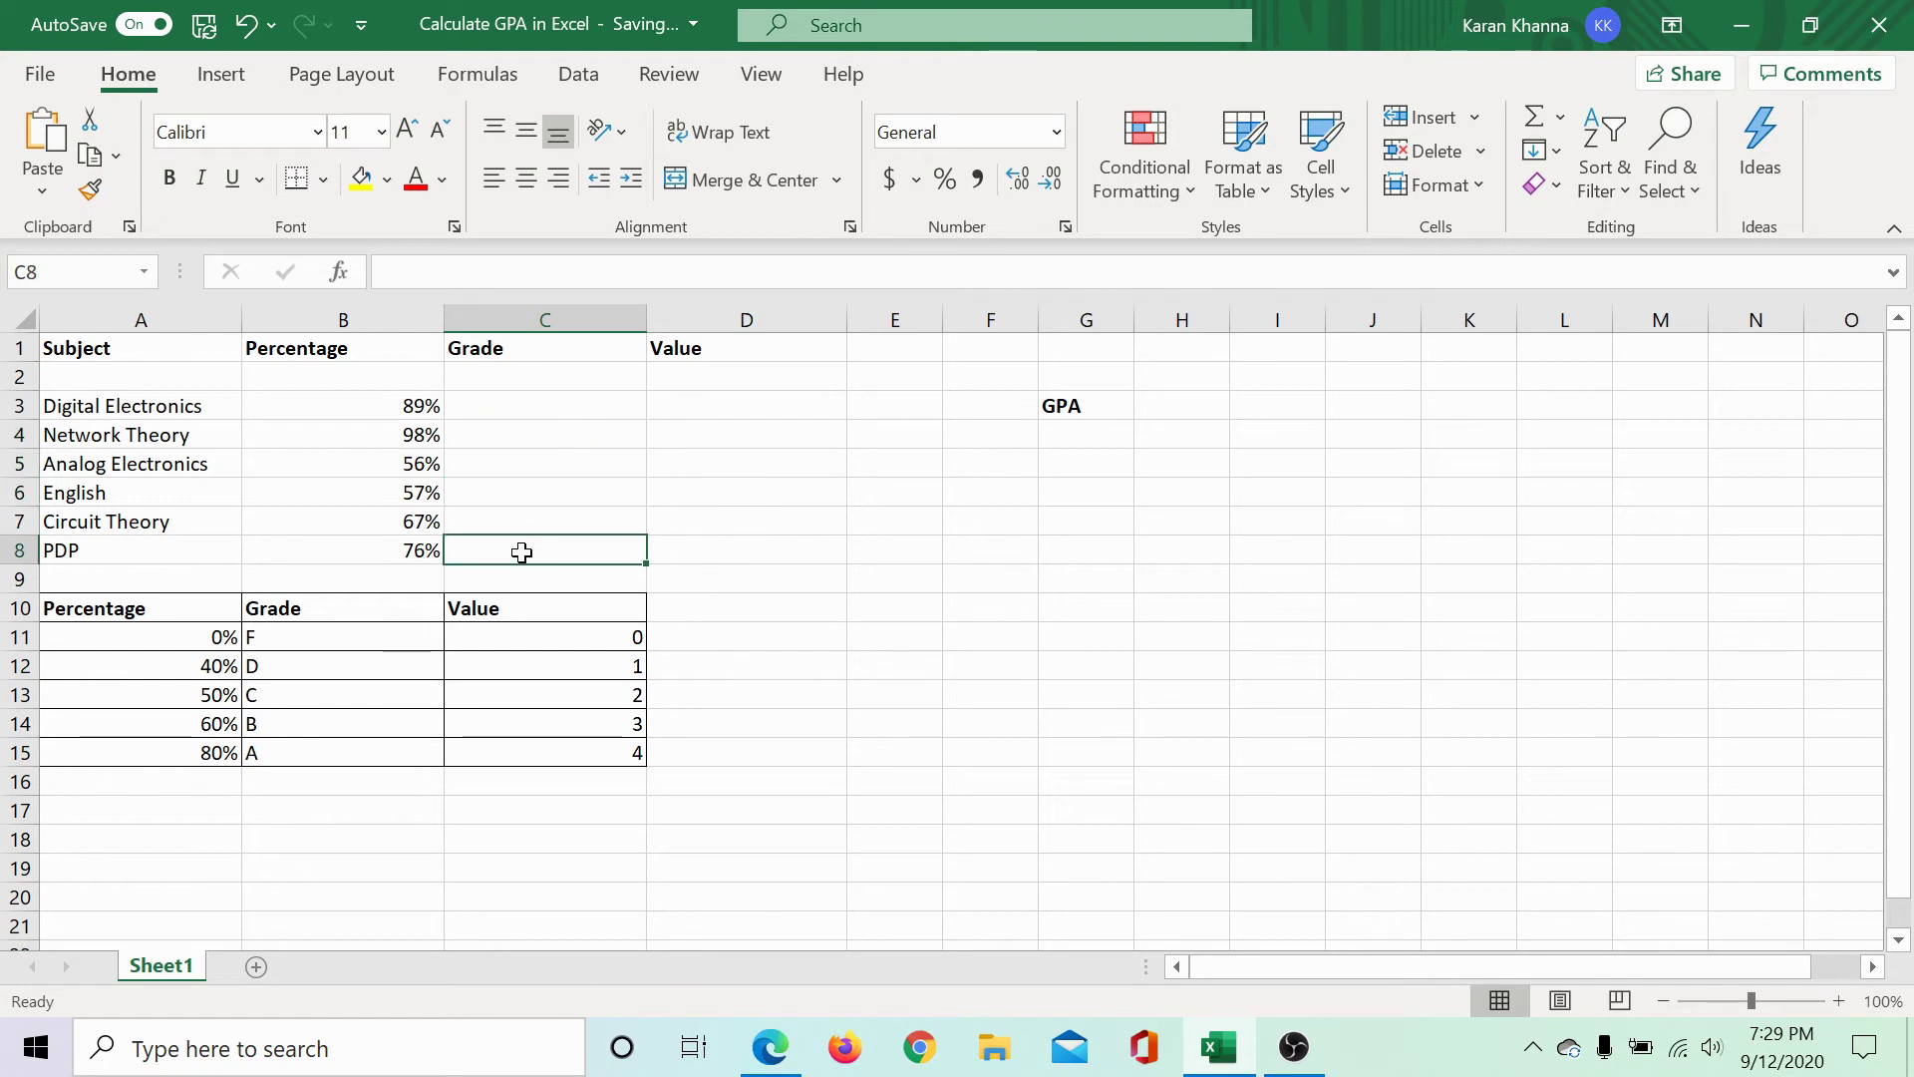
pyautogui.click(707, 407)
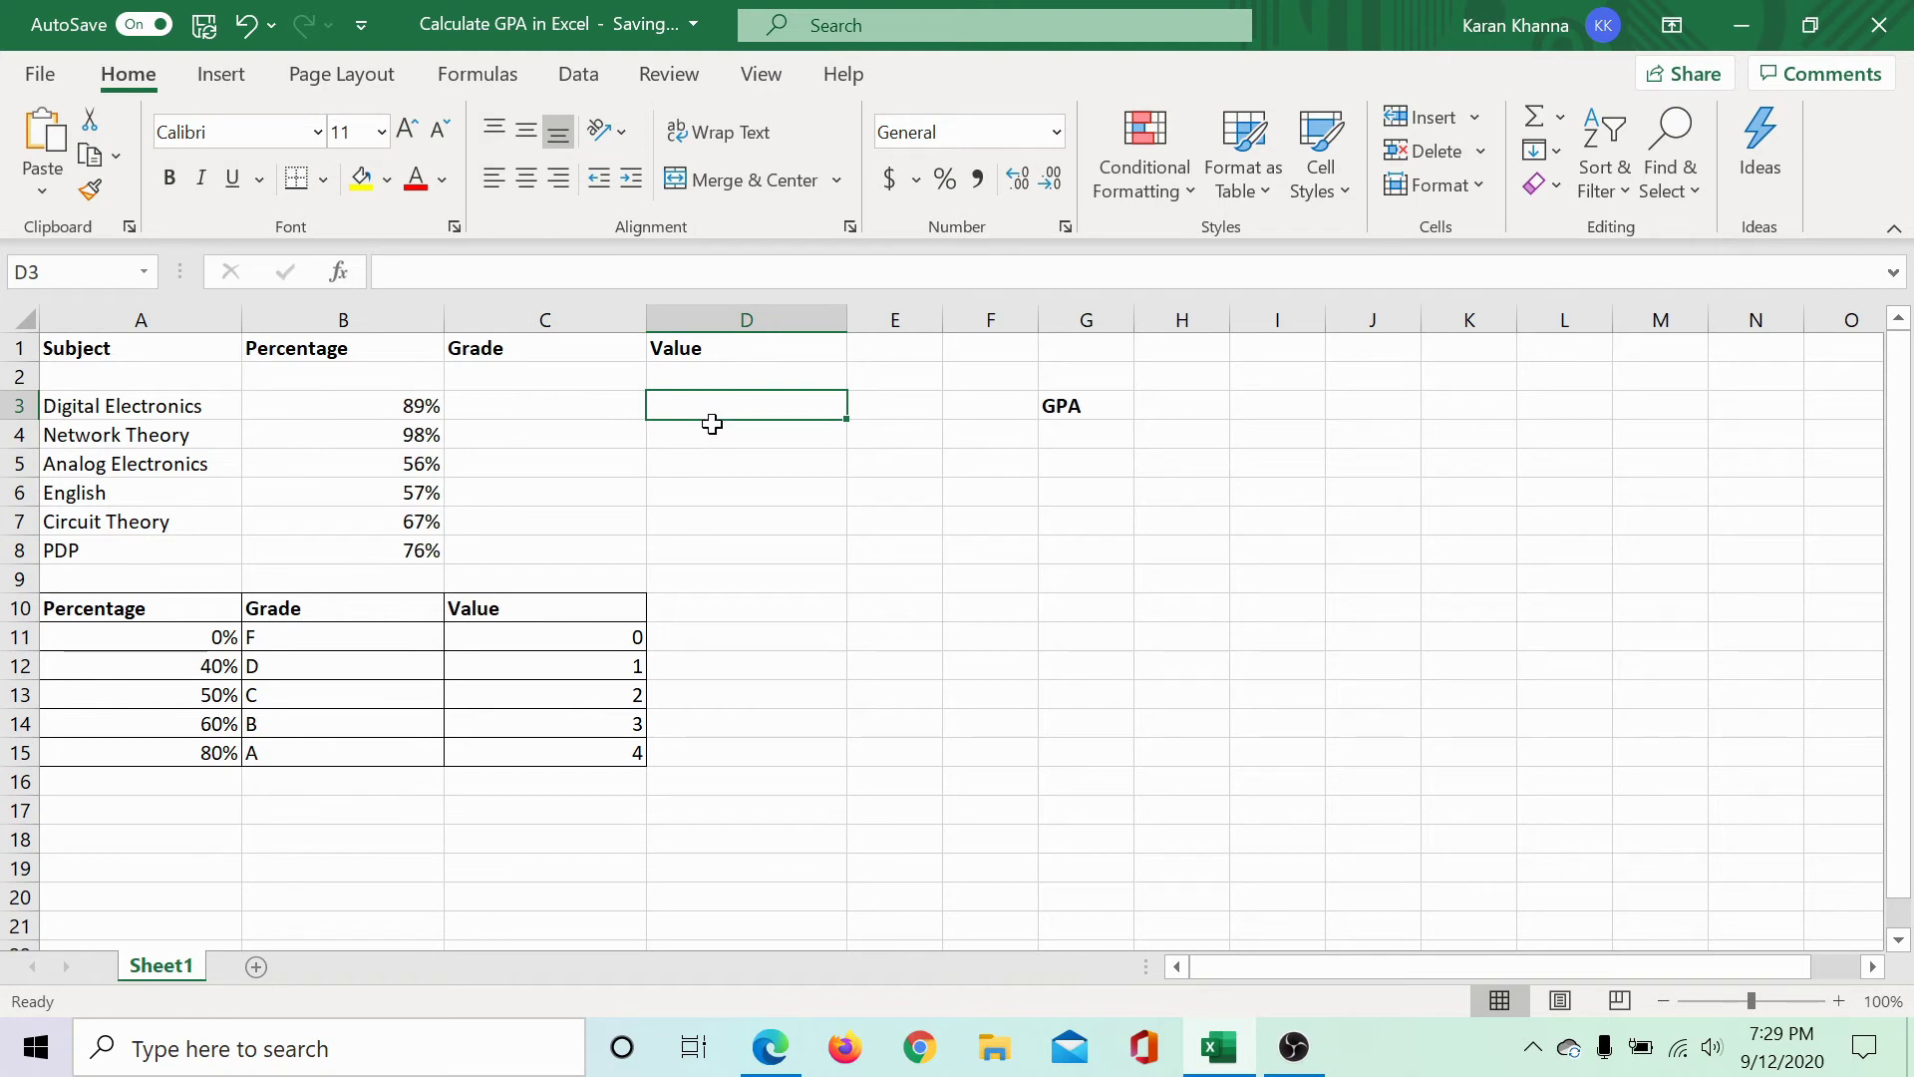
pyautogui.click(712, 437)
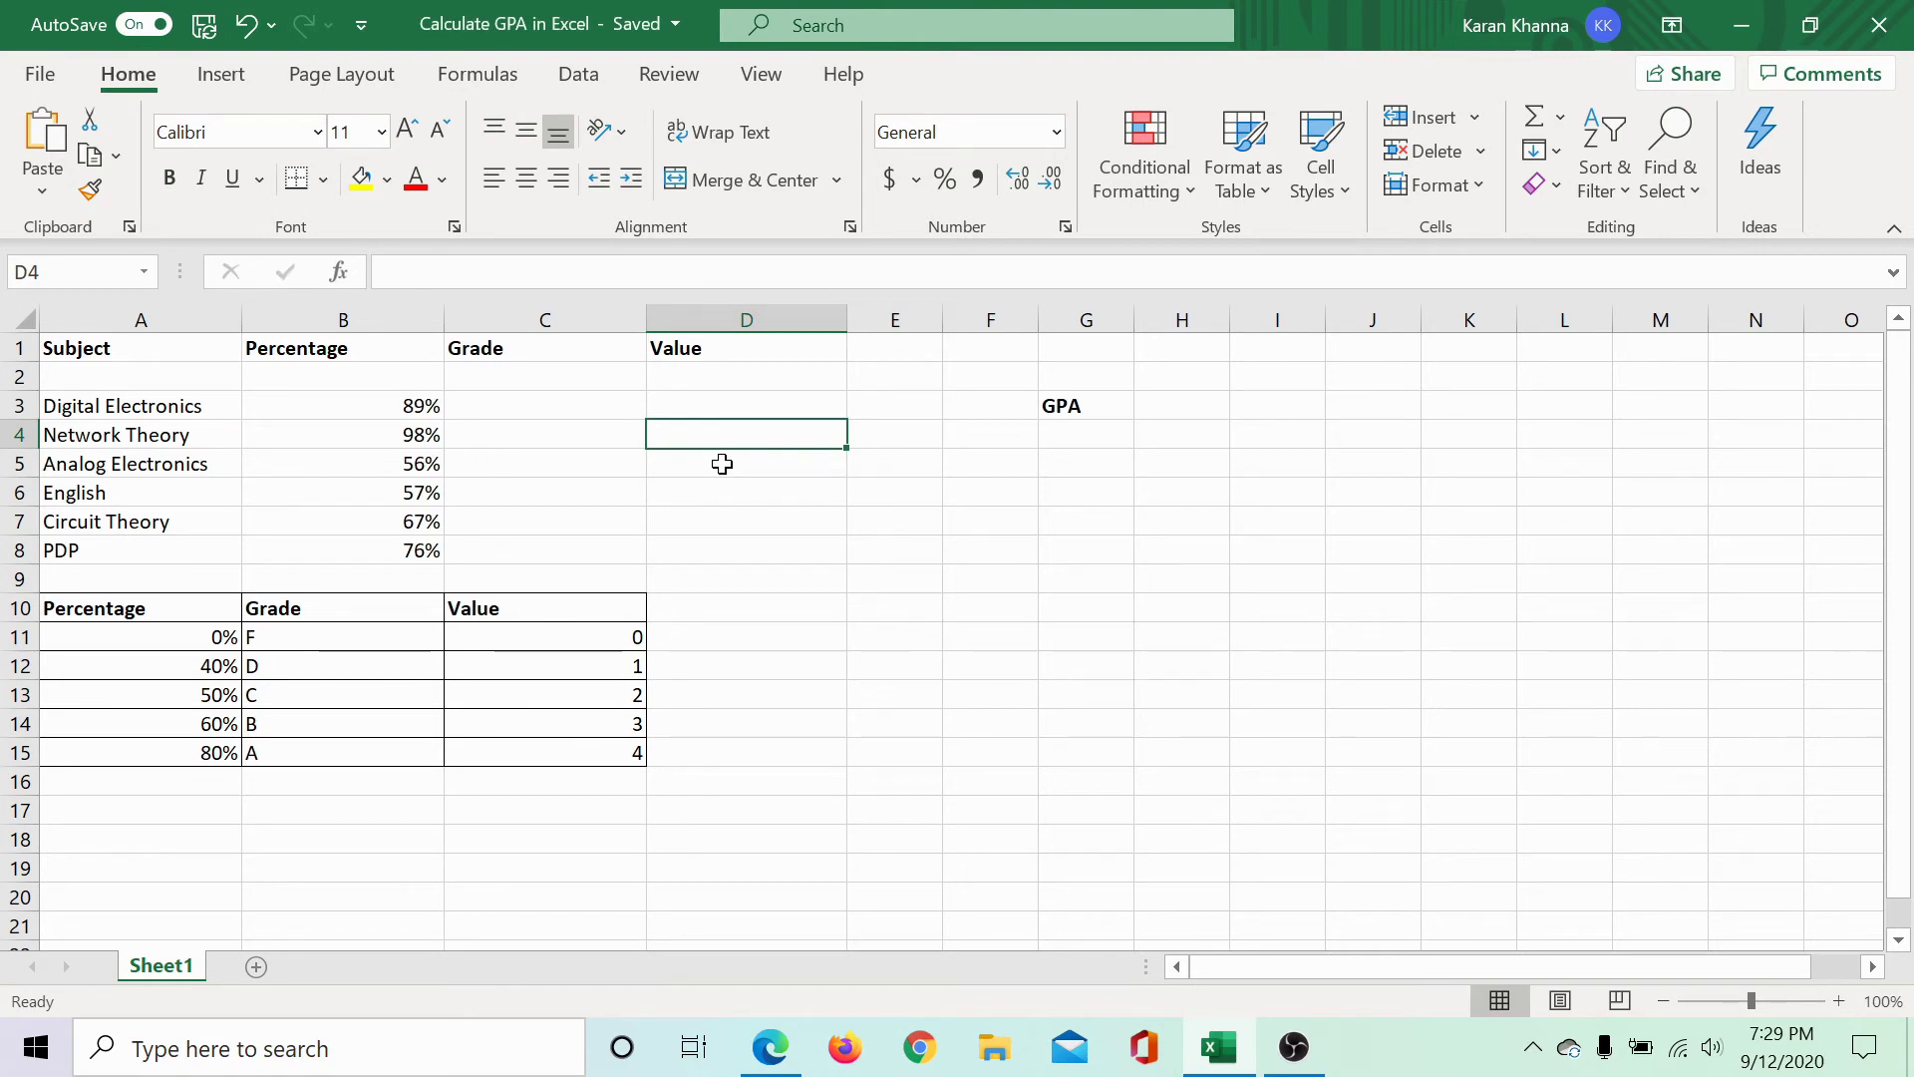
pyautogui.moveTo(207, 637); pyautogui.dragTo(519, 746)
pyautogui.click(749, 686)
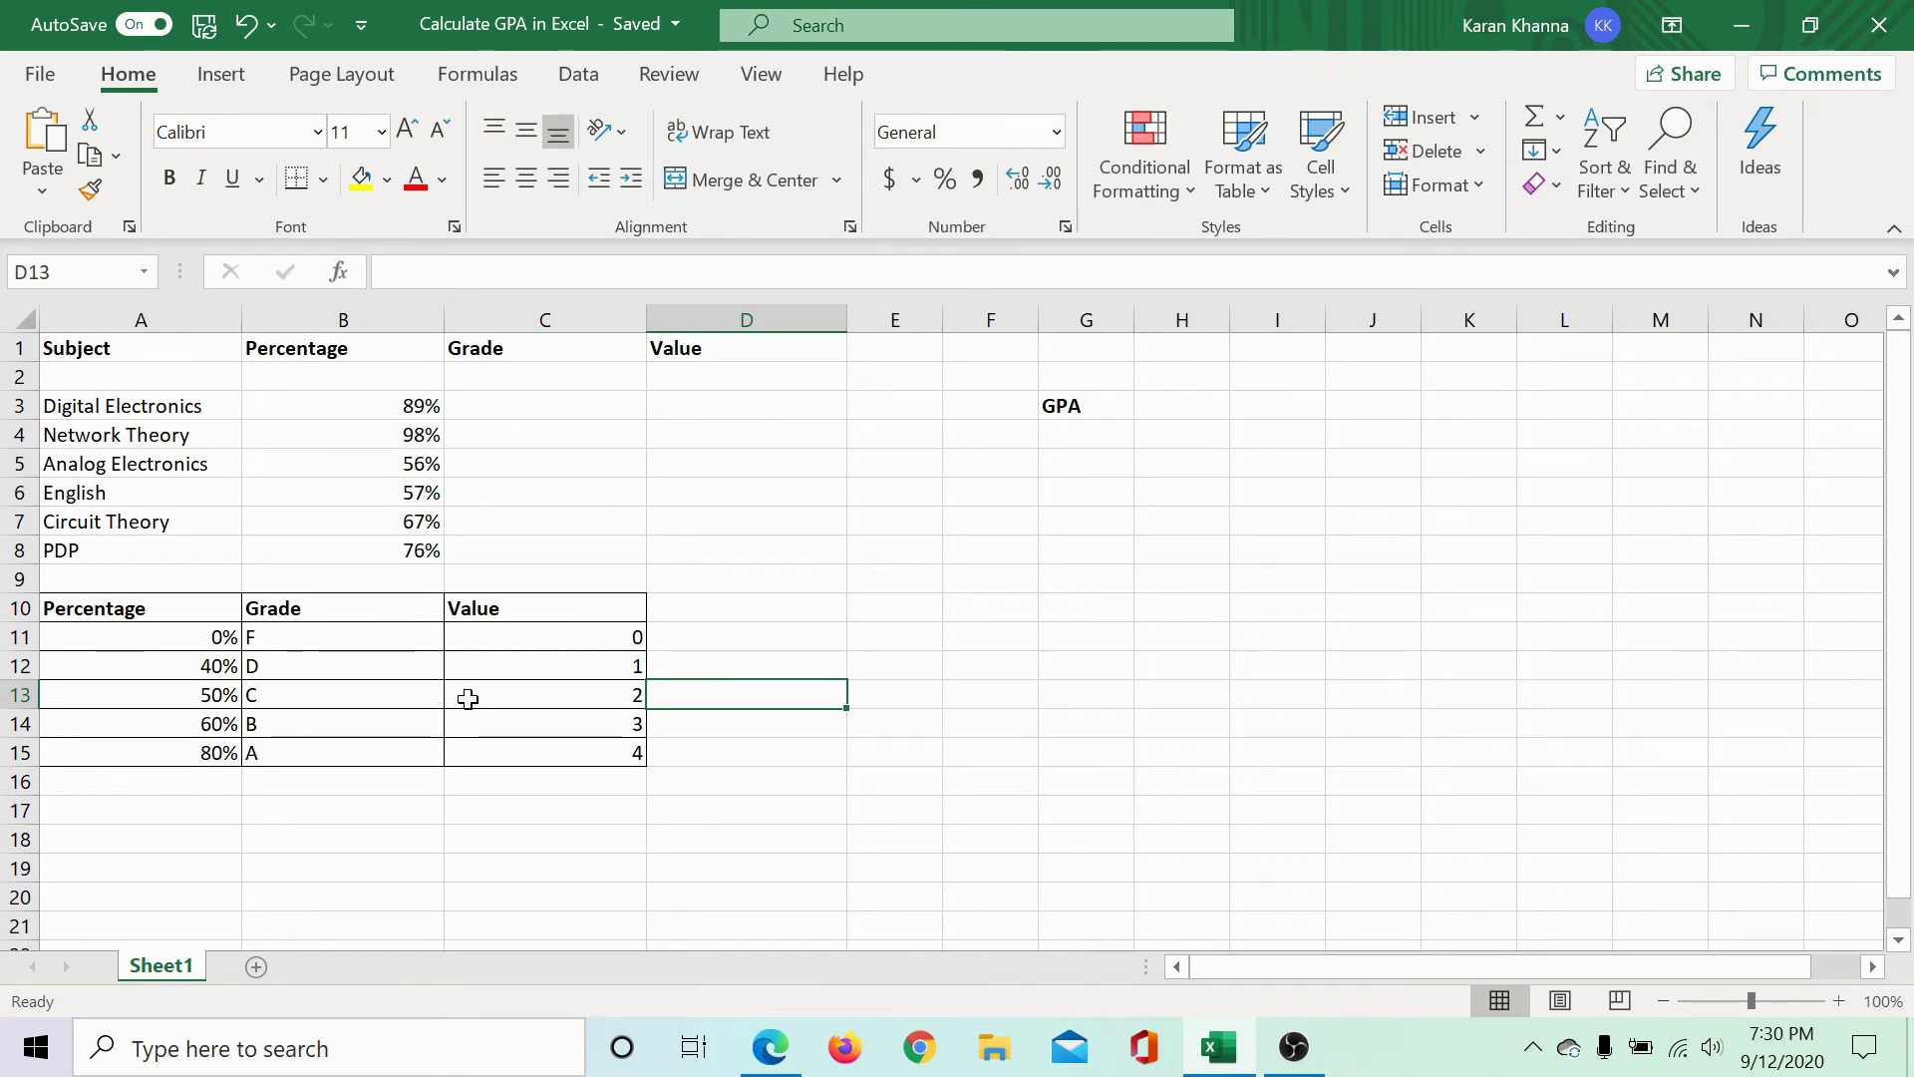
pyautogui.click(507, 554)
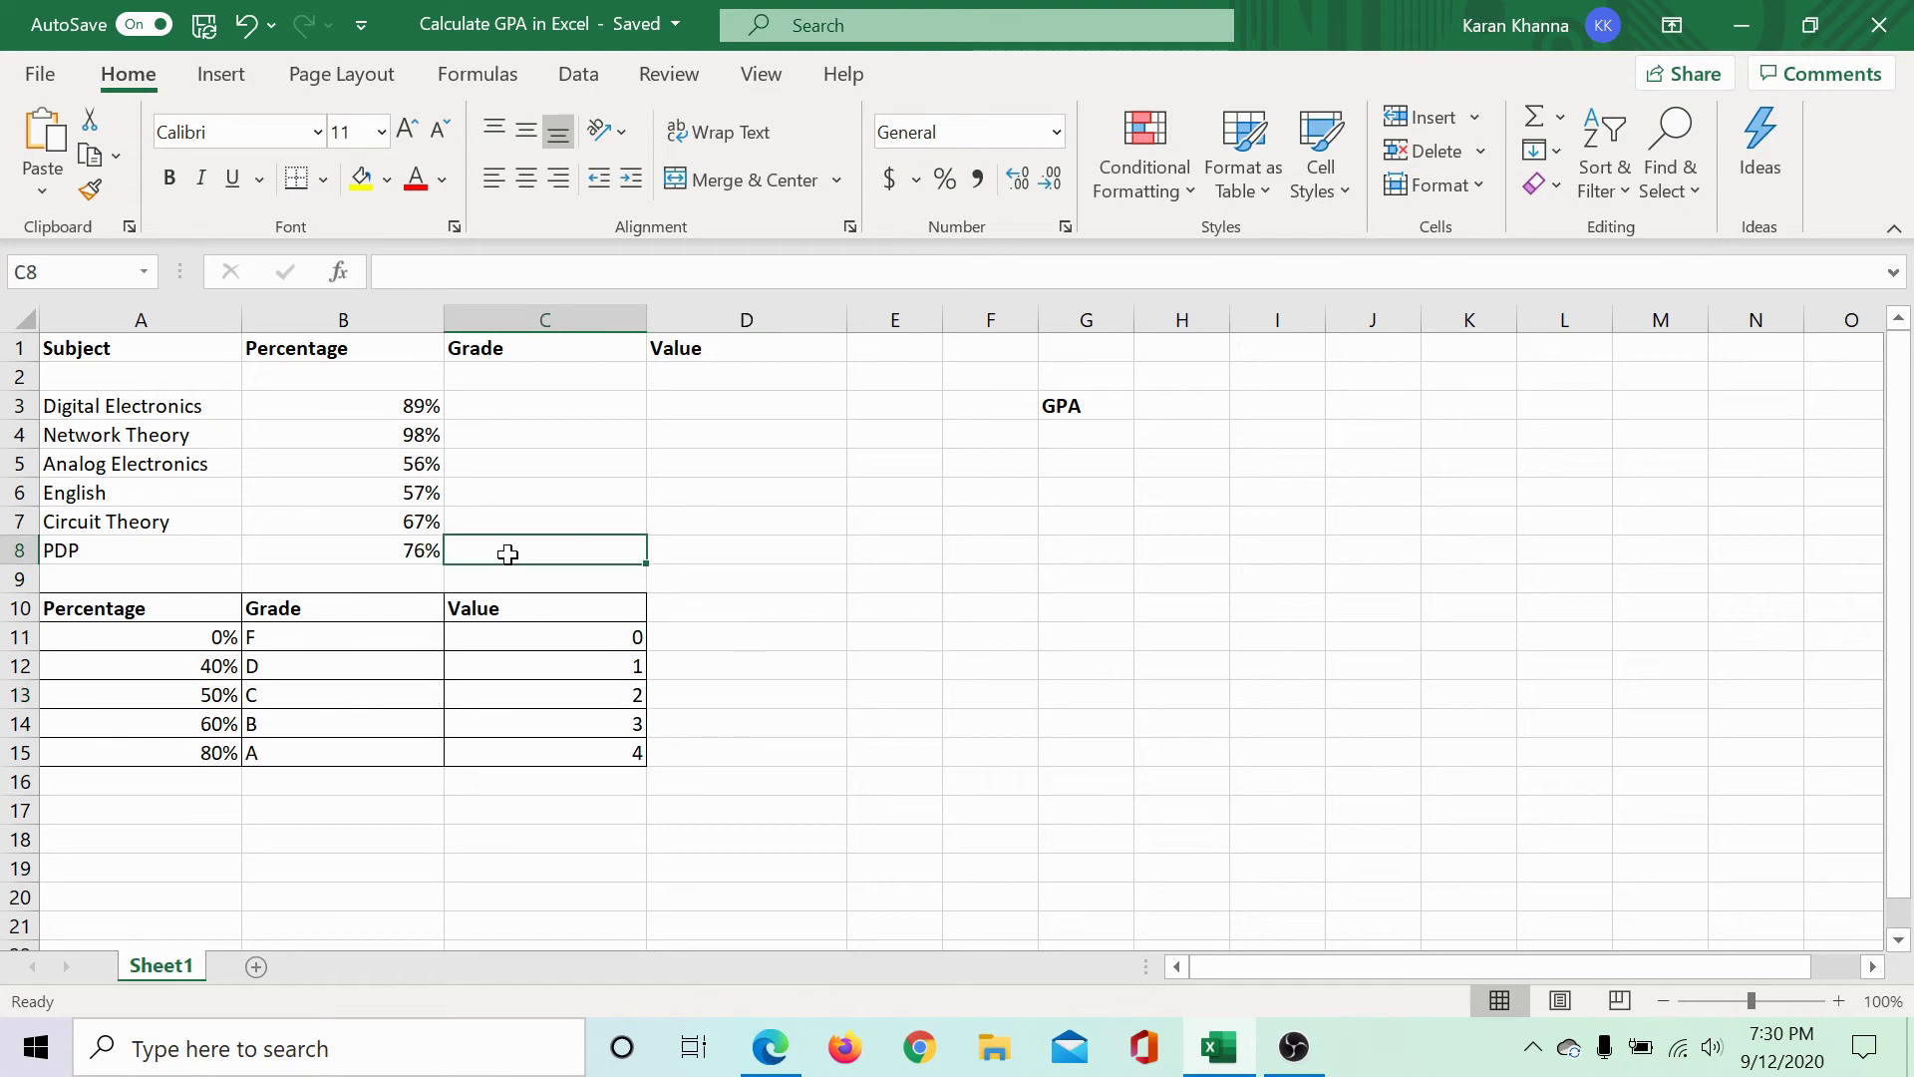
pyautogui.click(518, 413)
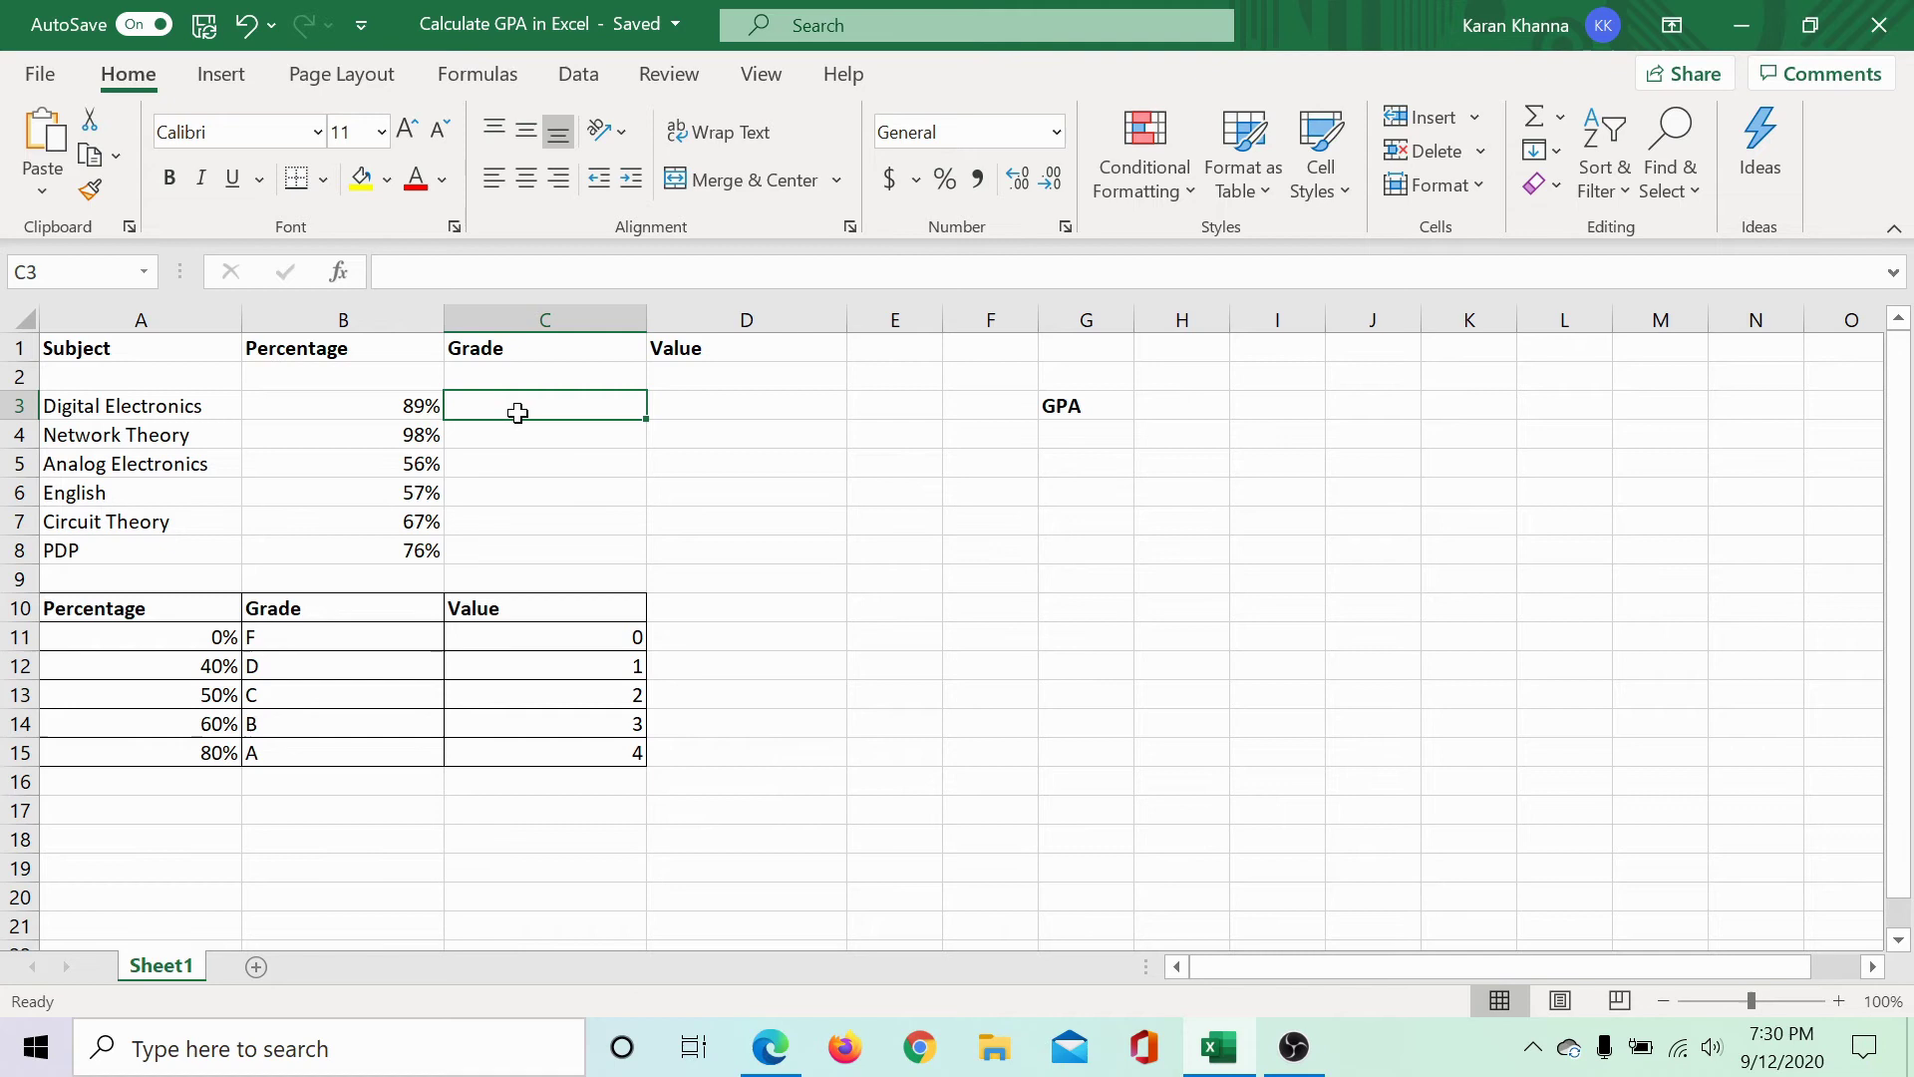
# Step: Insert a VLOOKUP into C3 from Lookup & Reference and move its argument dialog aside
pyautogui.click(488, 80)
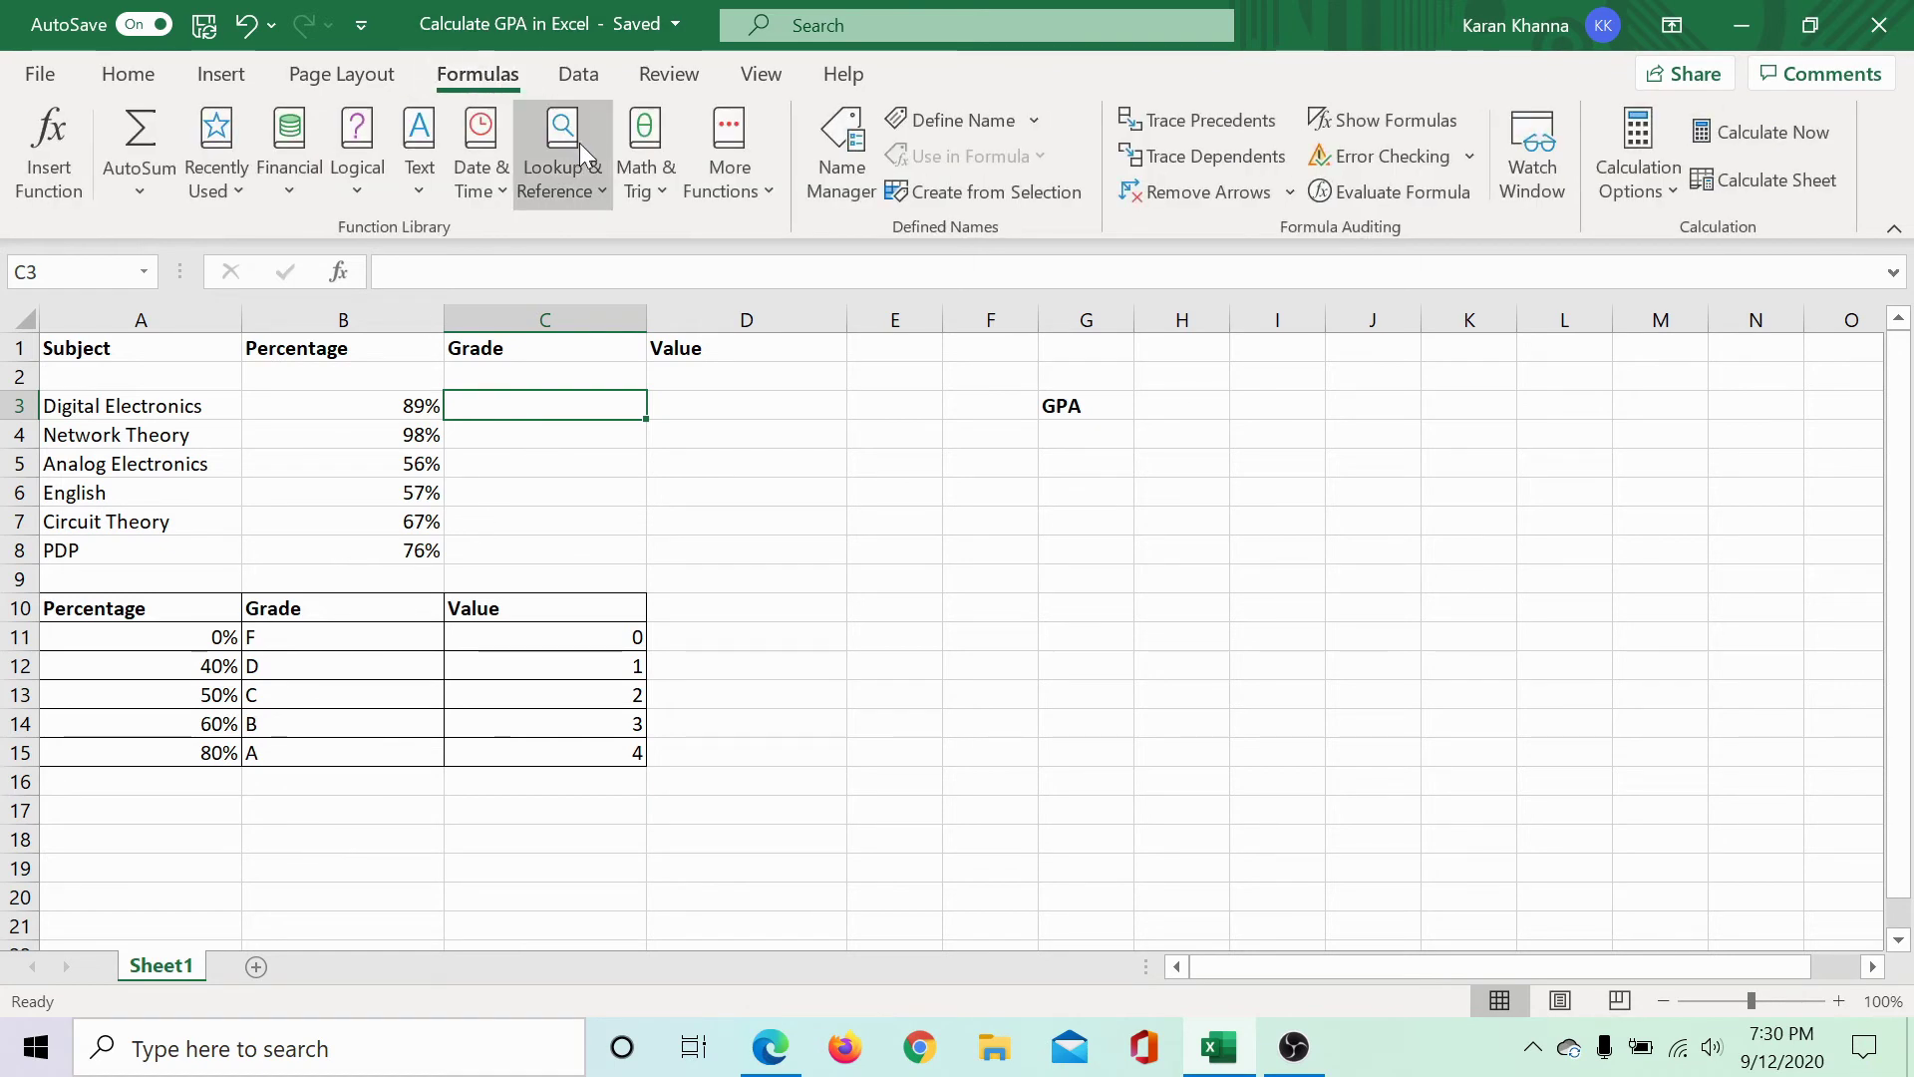
pyautogui.click(590, 184)
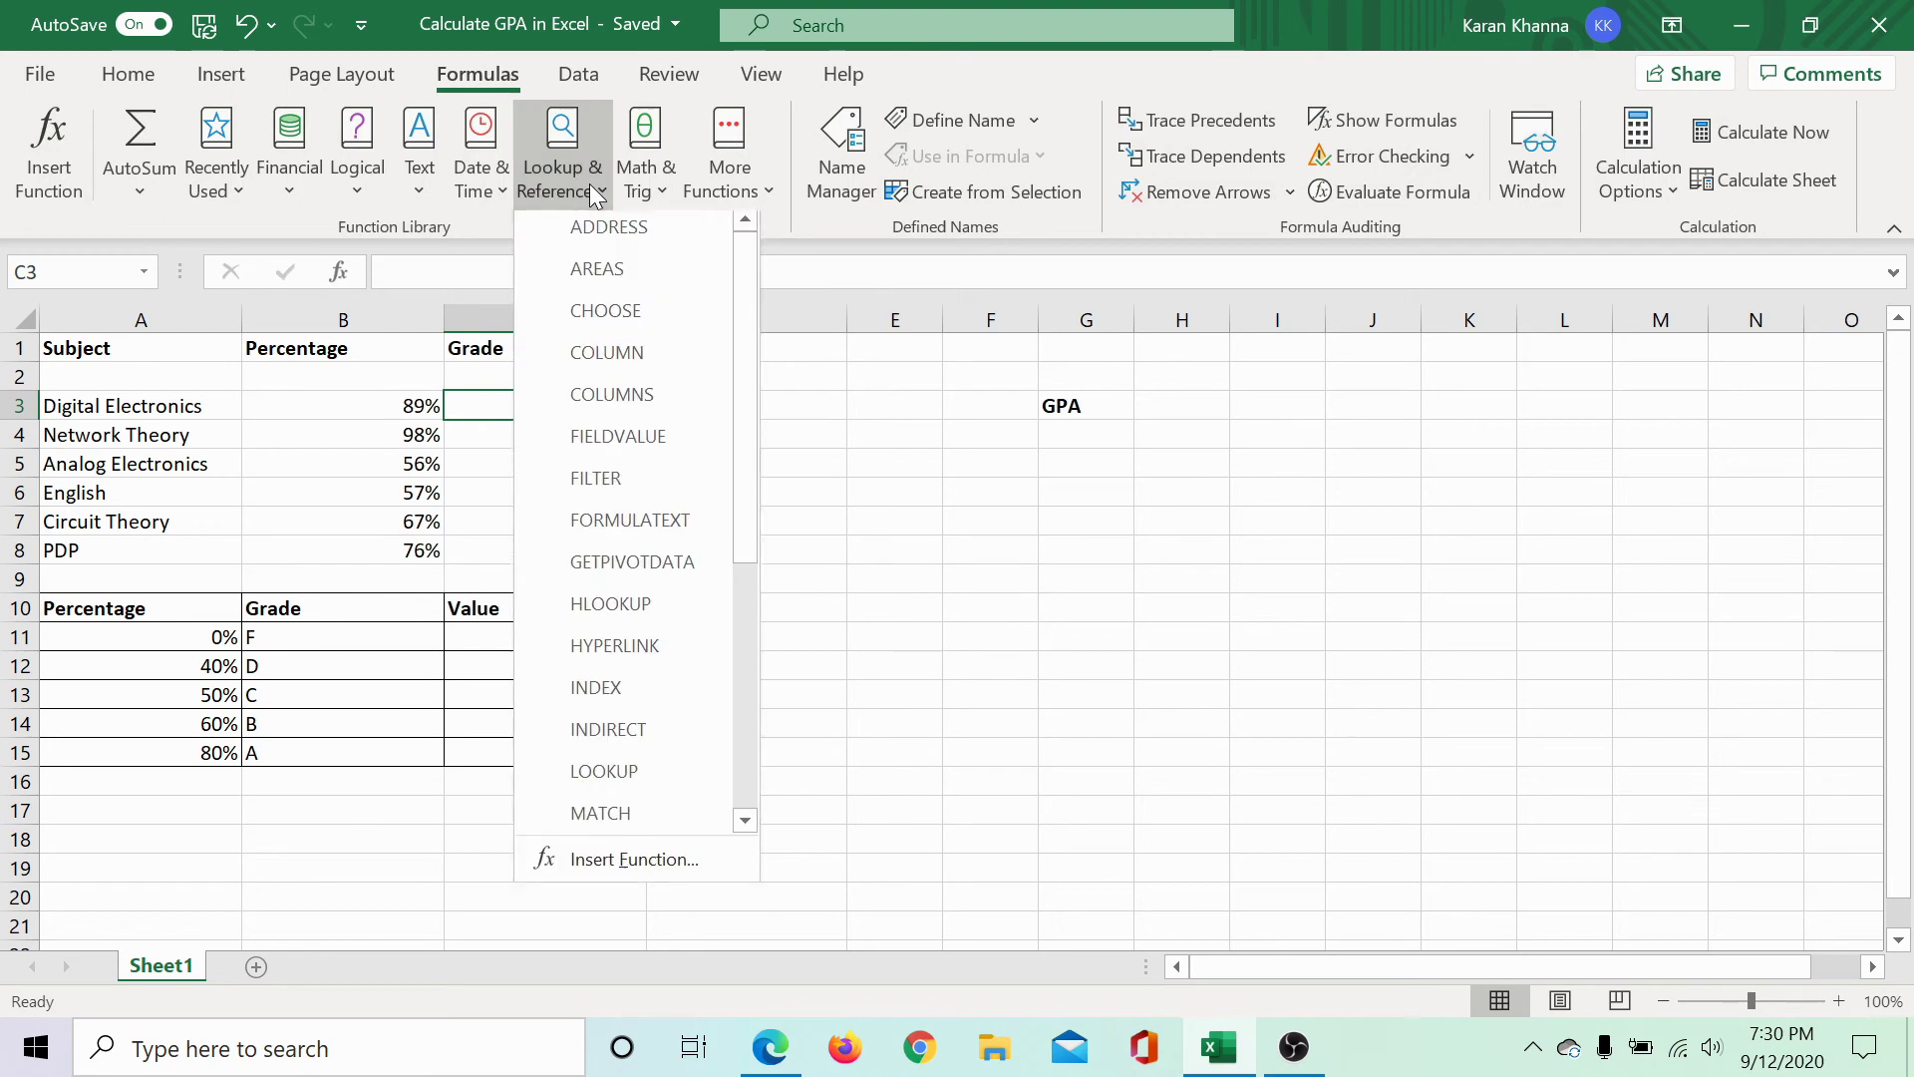
pyautogui.scroll(-4, 622, 702)
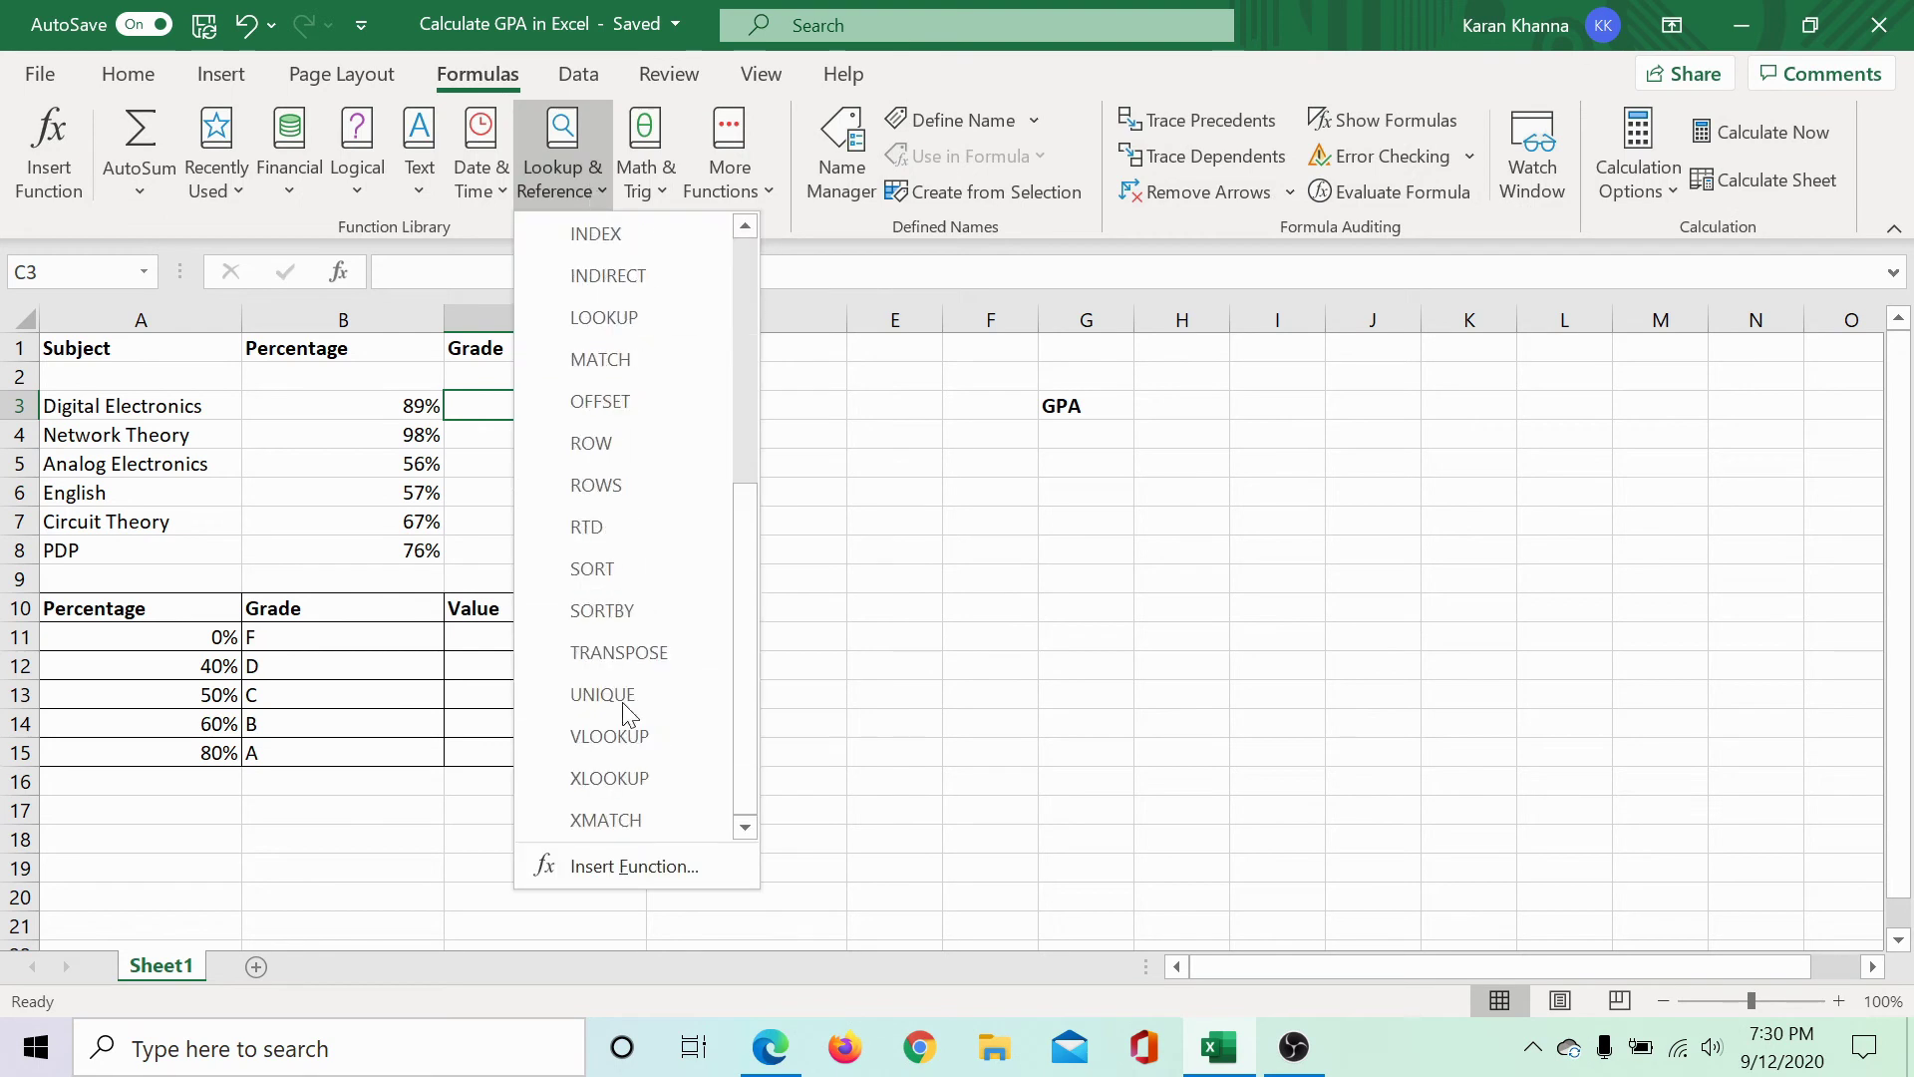
pyautogui.click(612, 732)
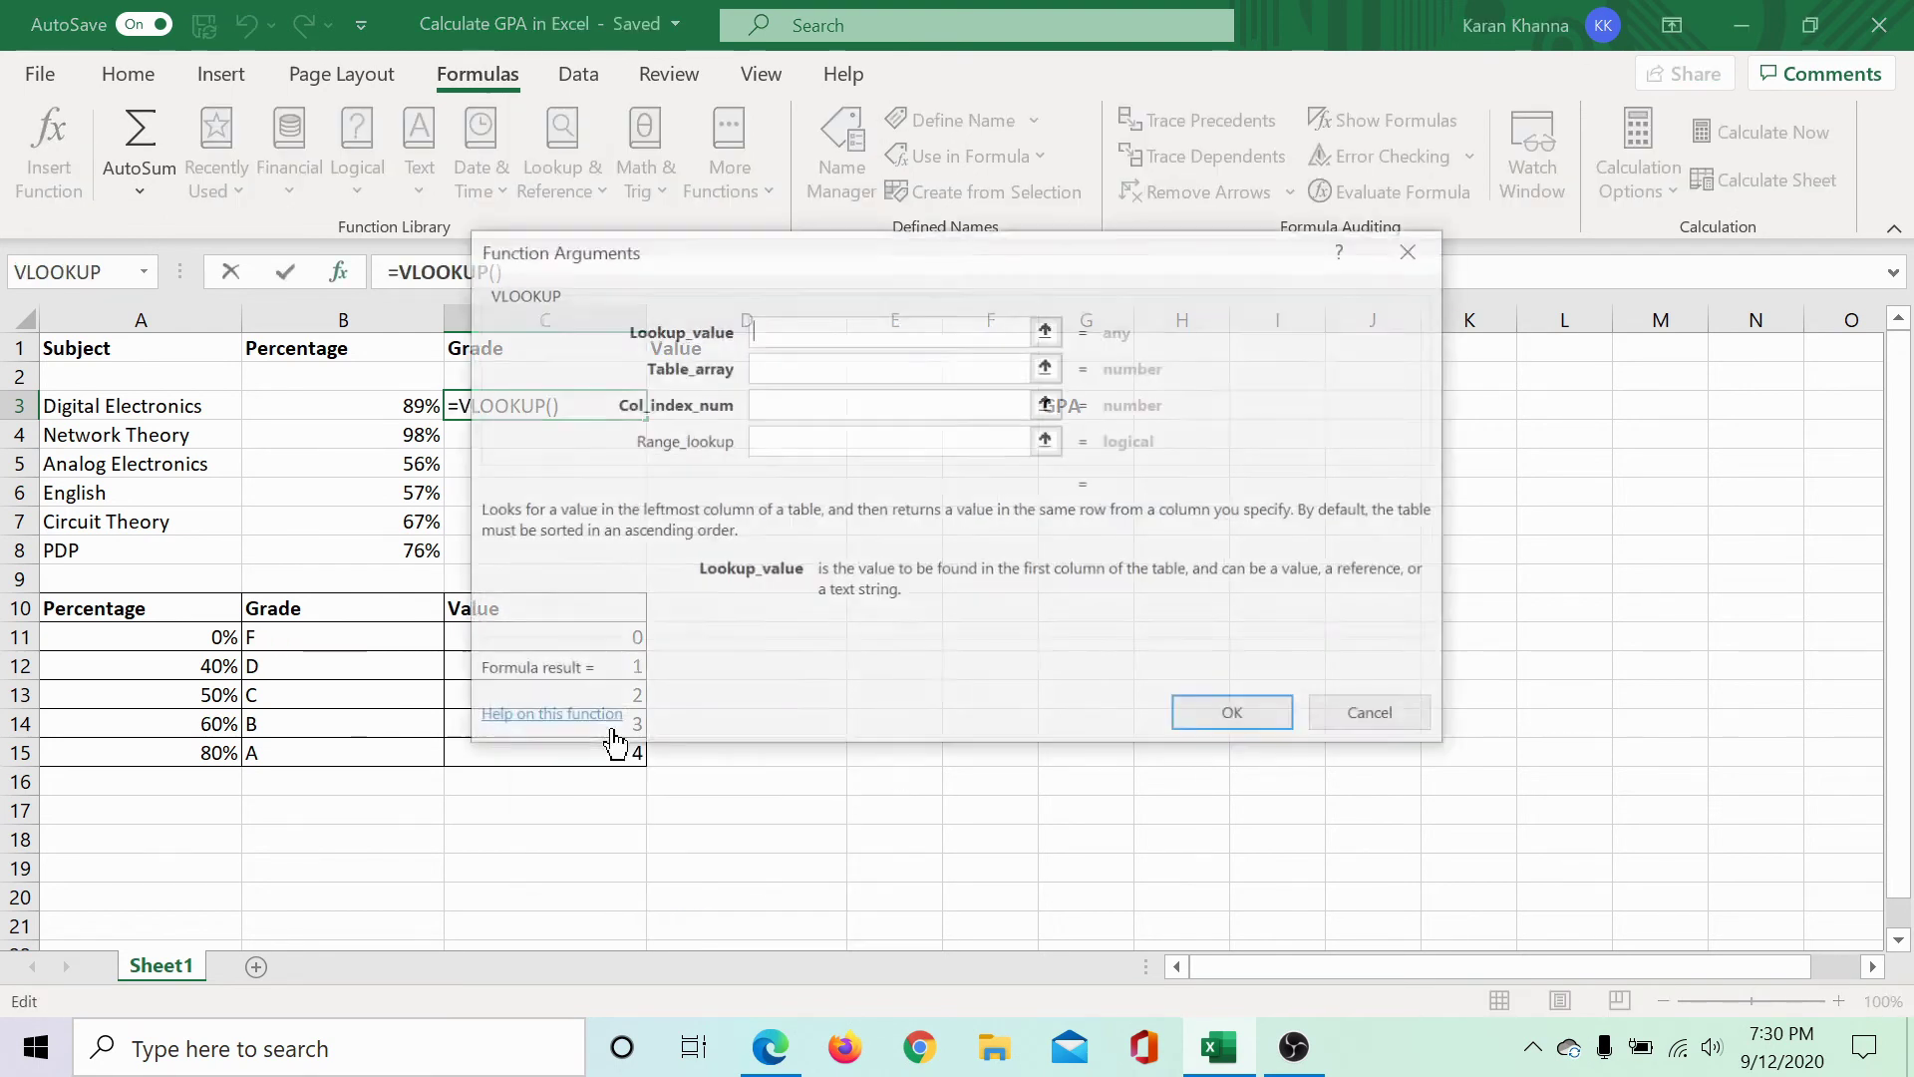
pyautogui.moveTo(675, 248); pyautogui.dragTo(942, 237)
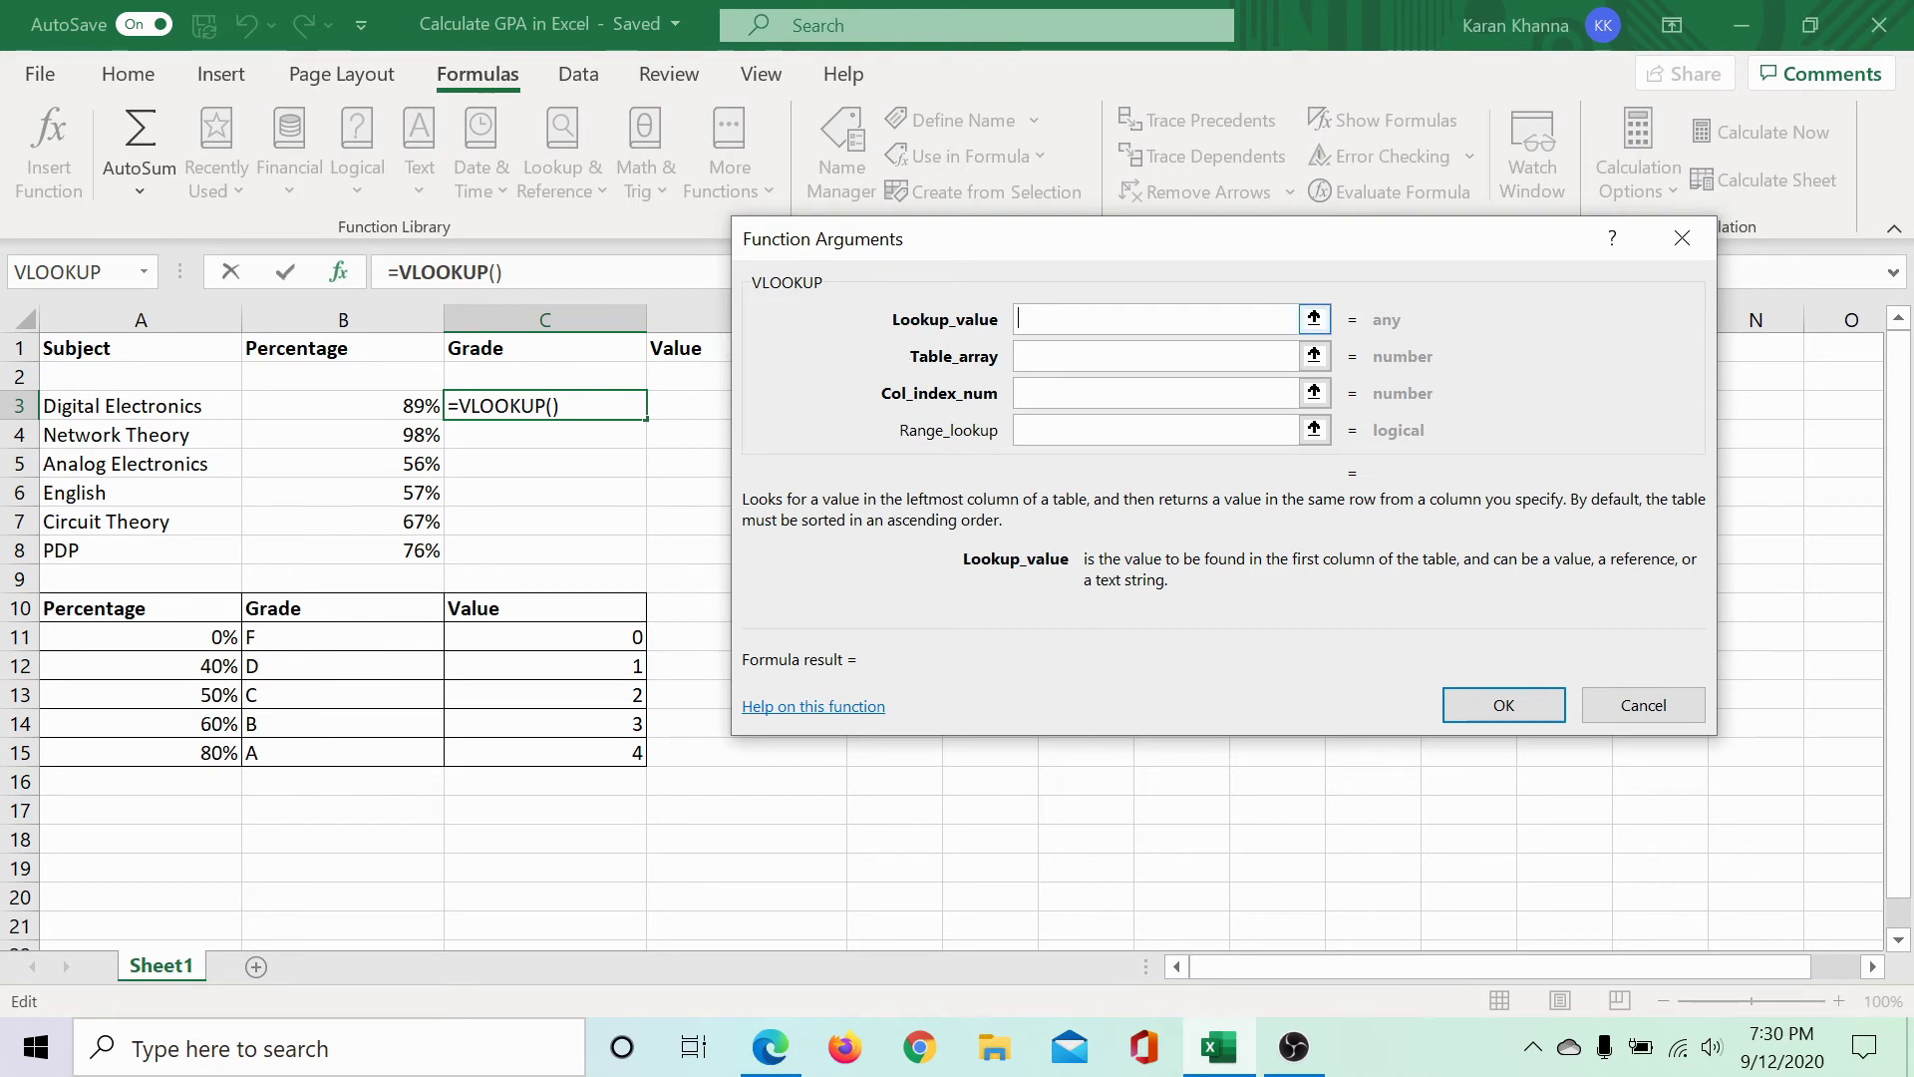
# Step: Enter B3 as the lookup value and $A$10:$C$15 as the table array
pyautogui.write('B3')
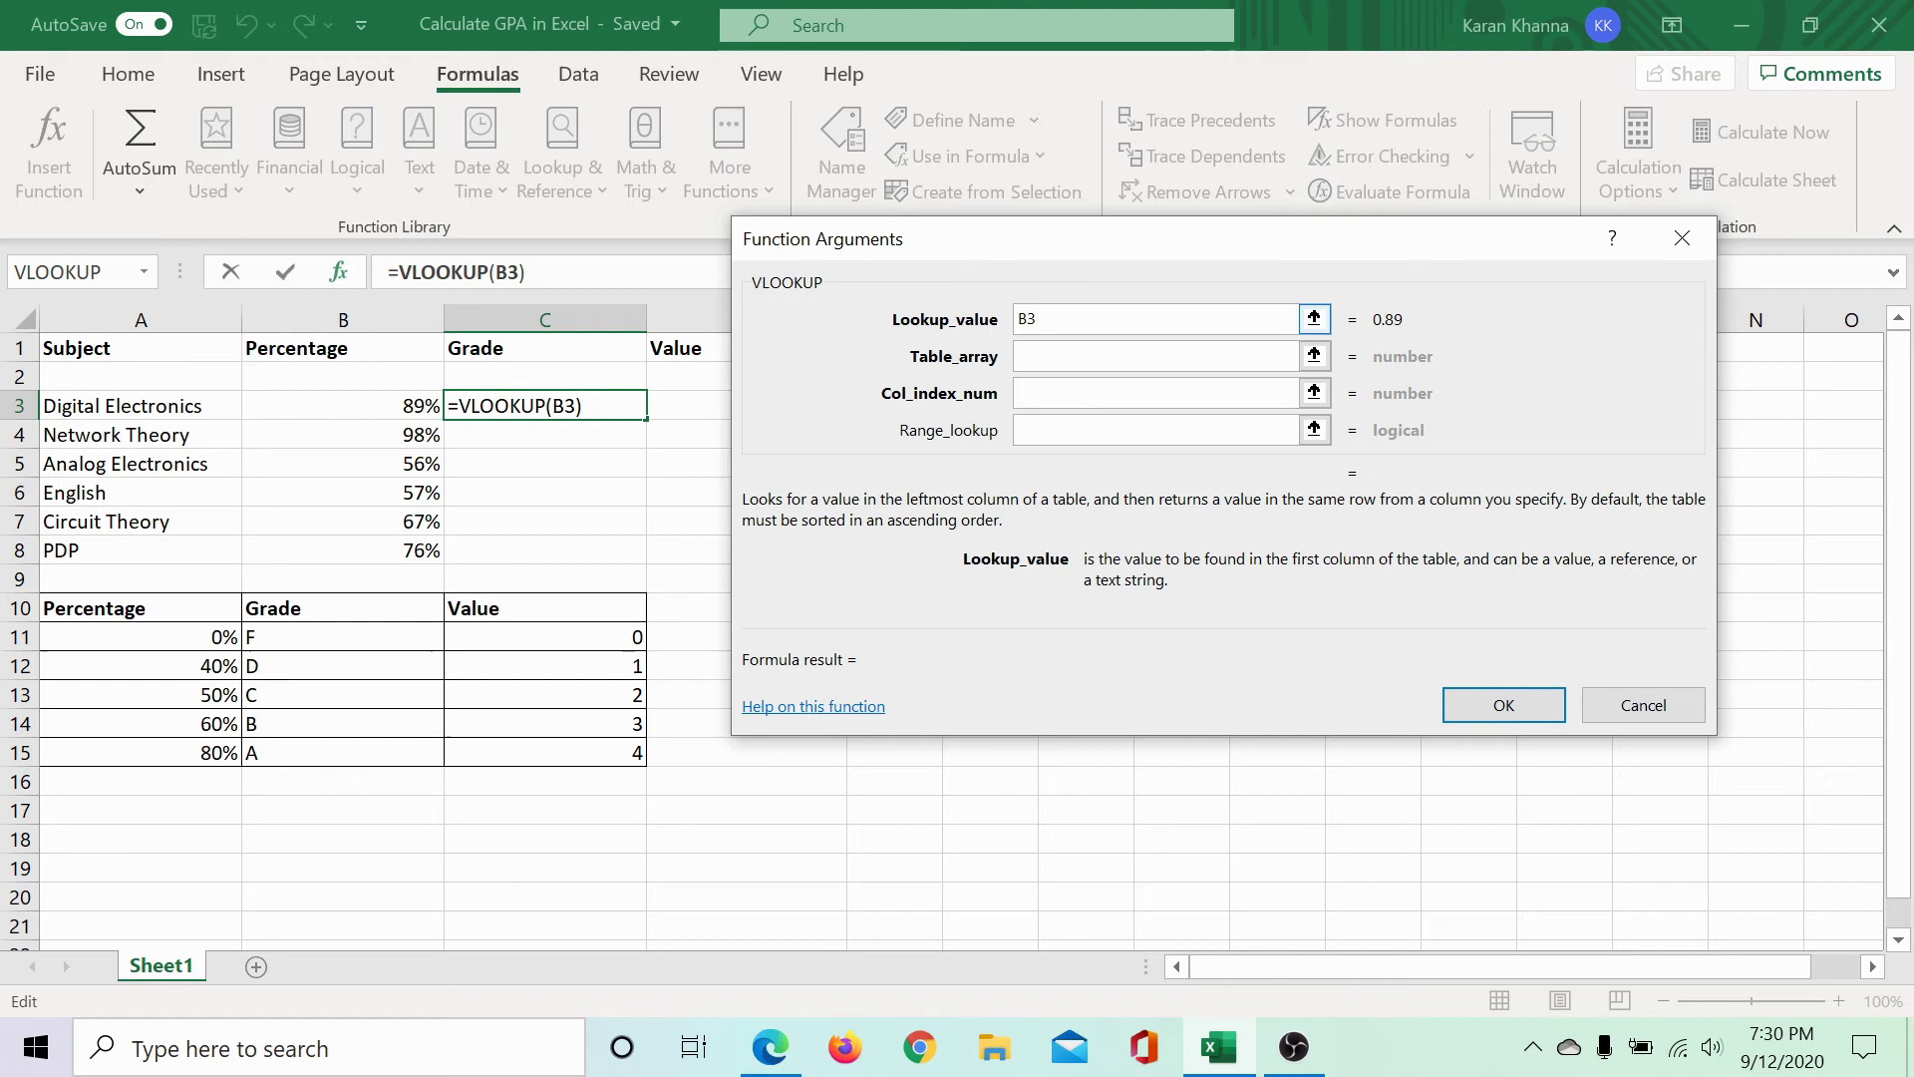
pyautogui.click(1019, 356)
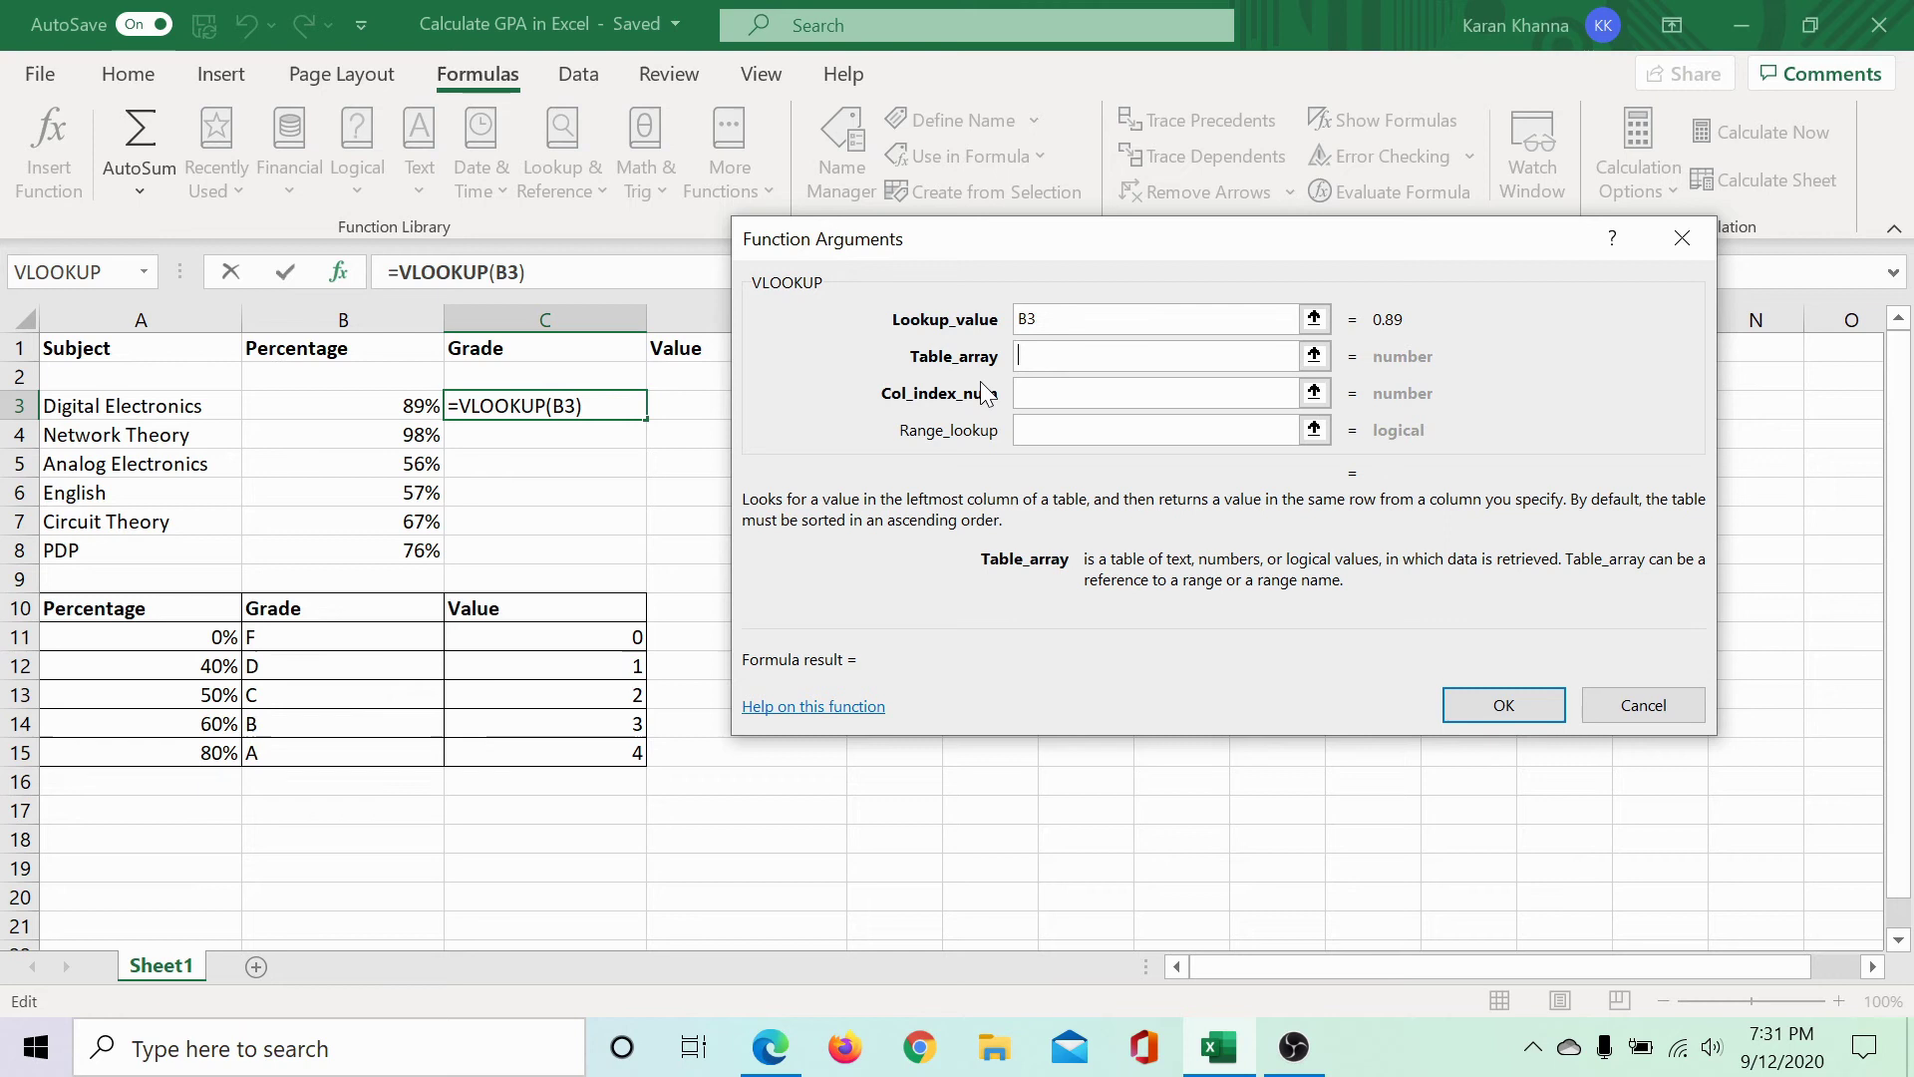
pyautogui.write('A')
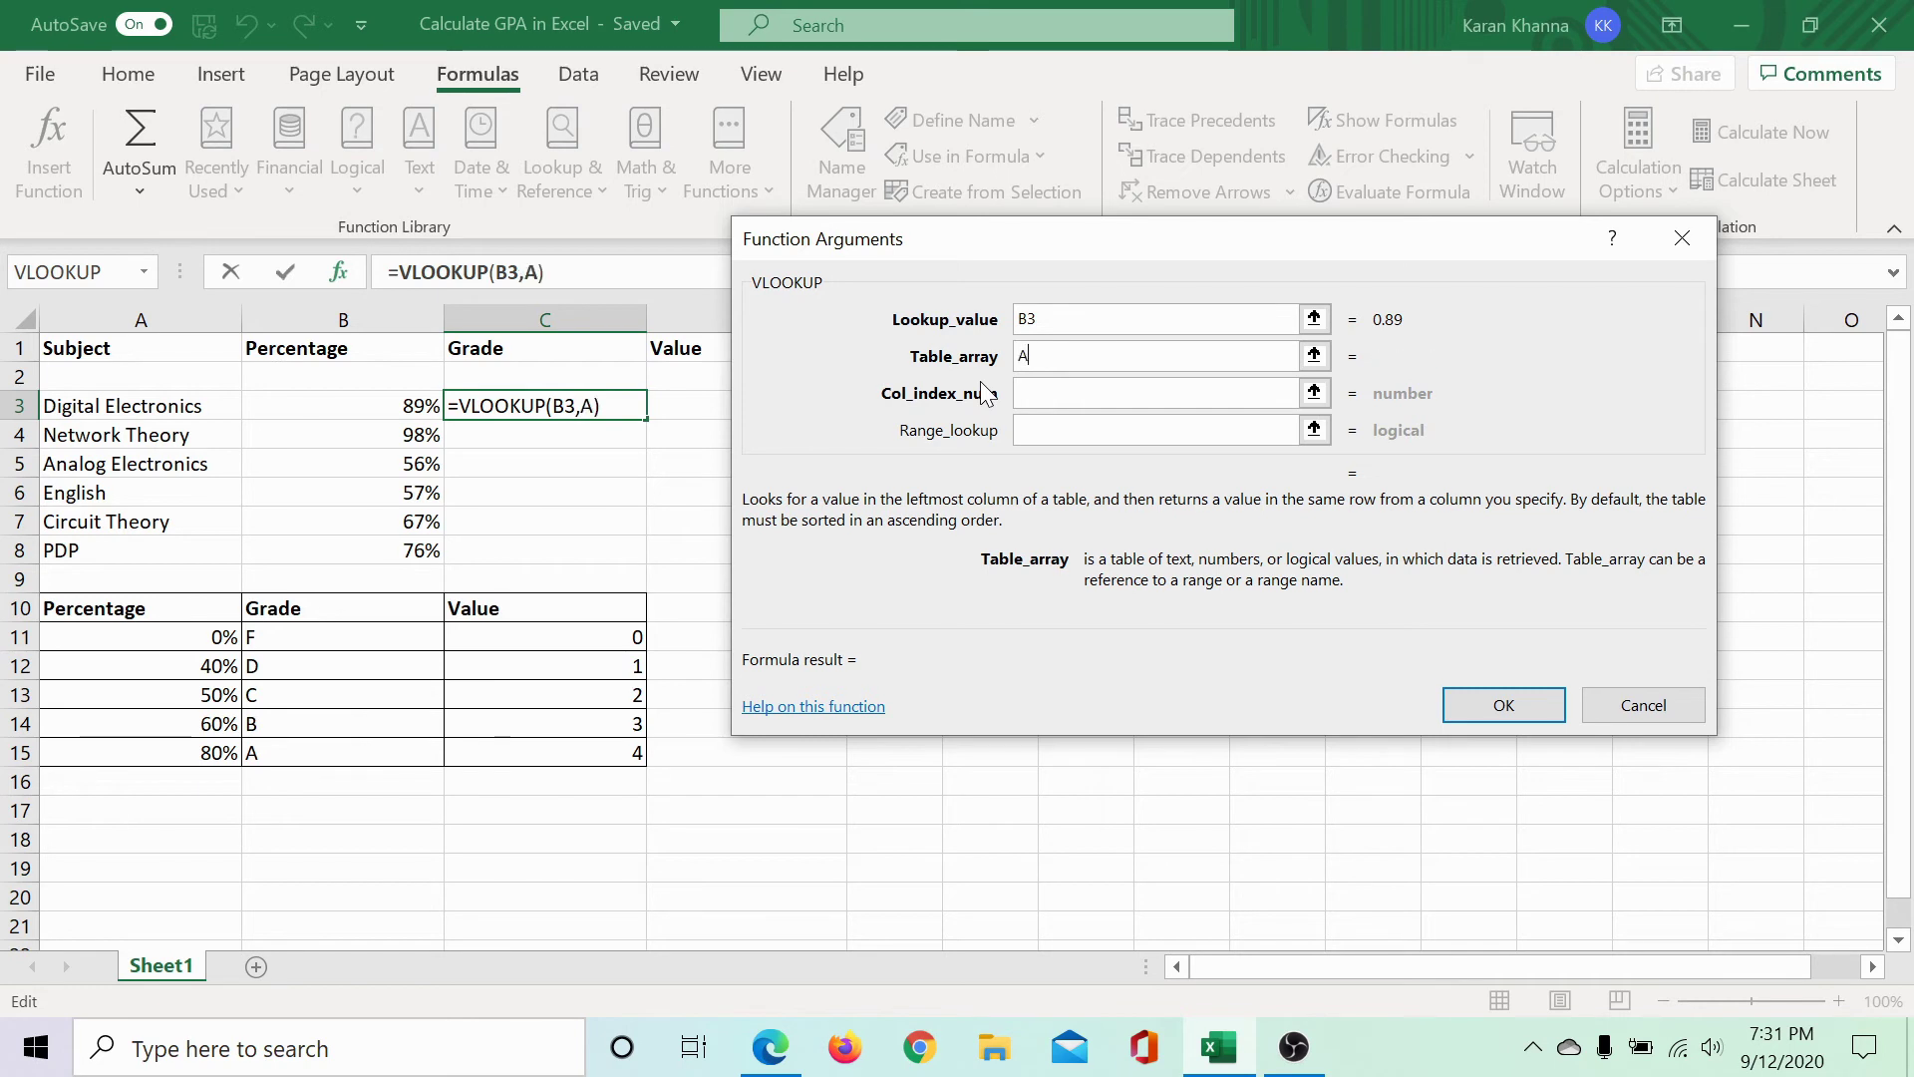
pyautogui.write('10:')
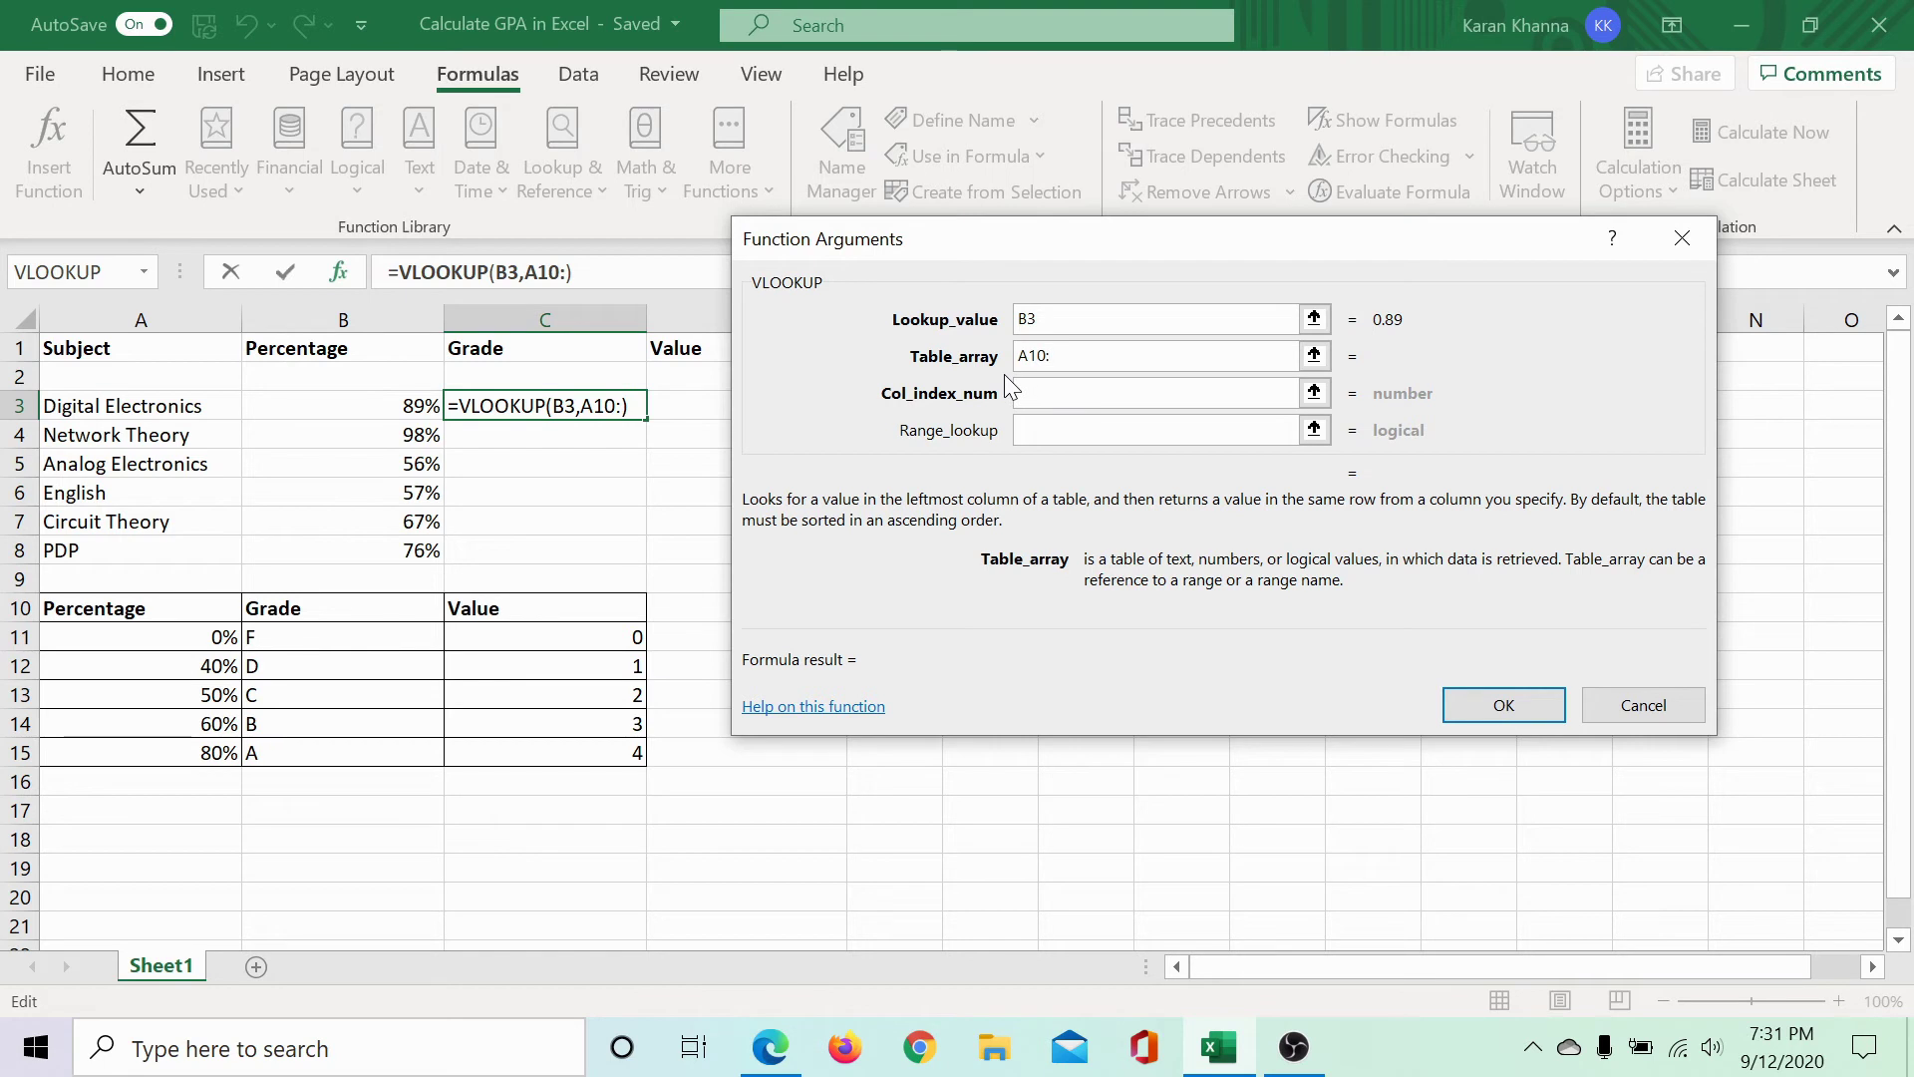
pyautogui.write('C15')
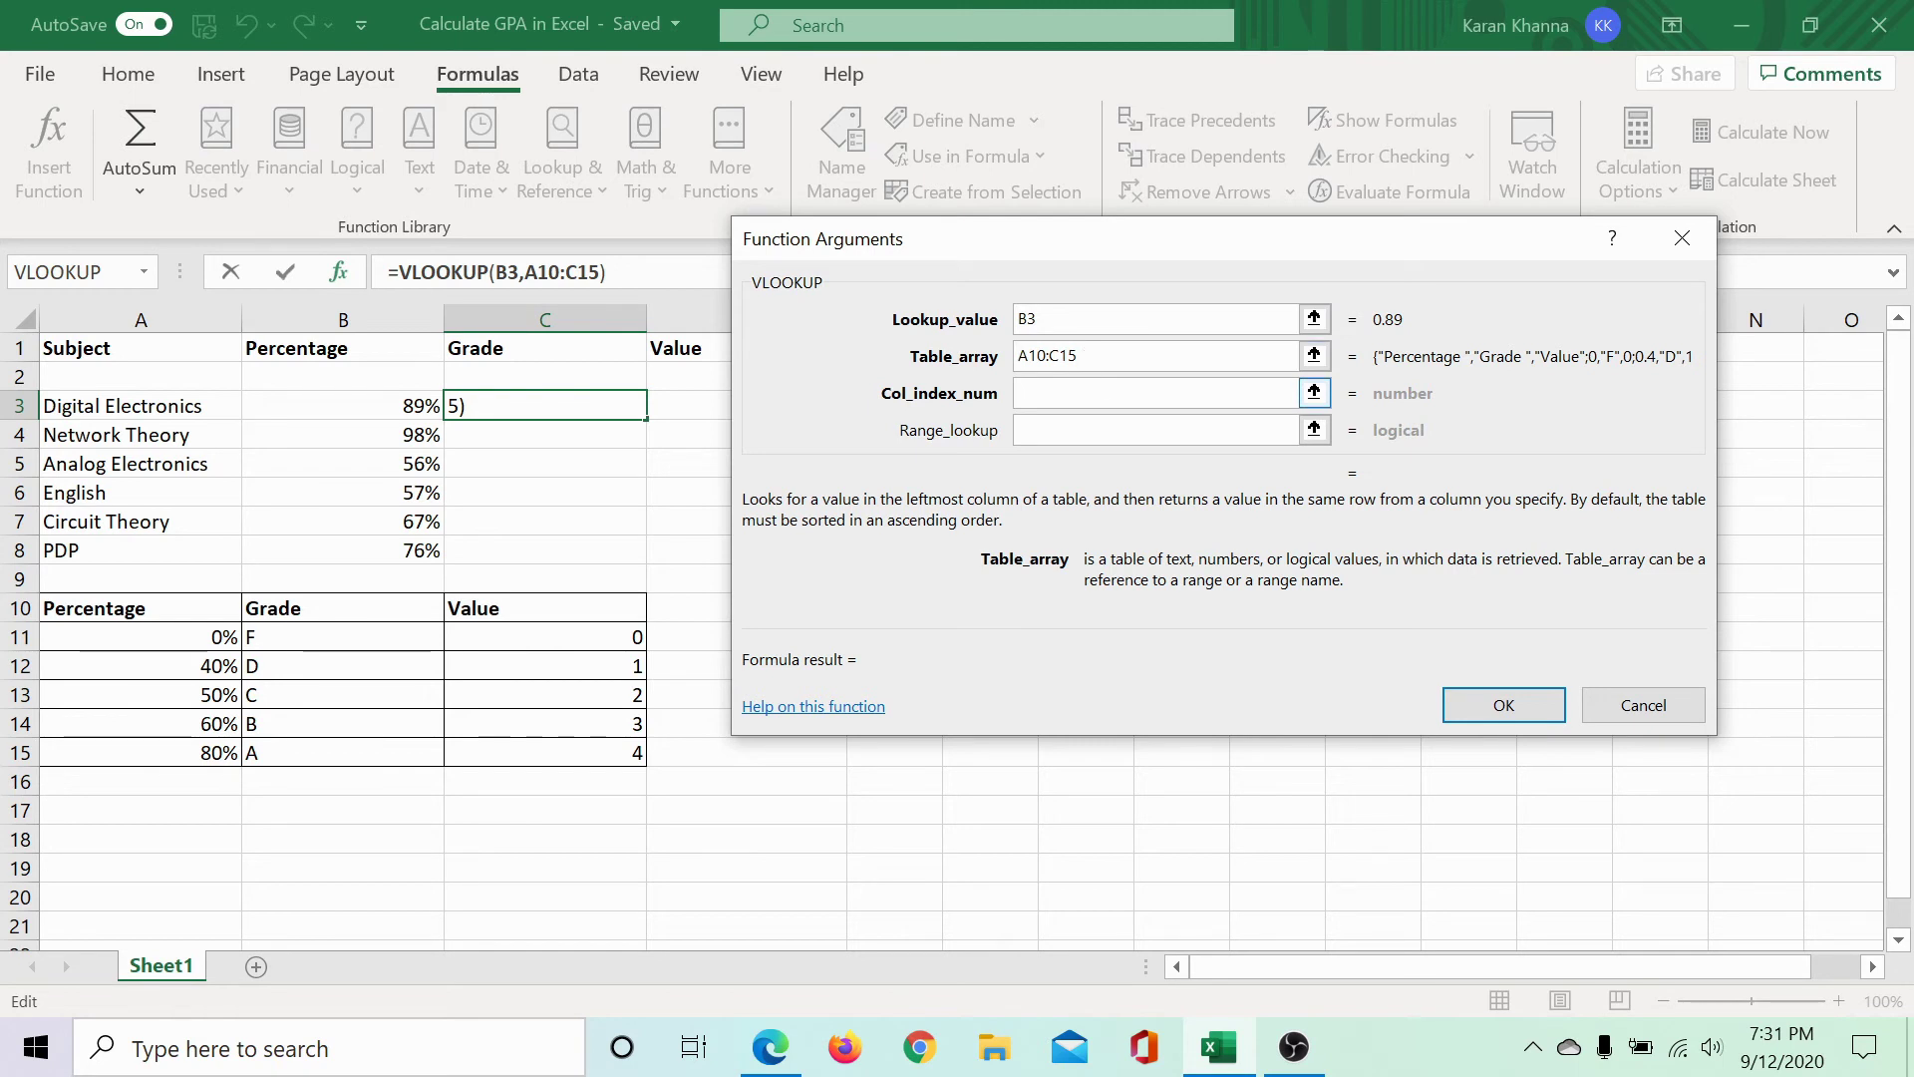
pyautogui.write('$A')
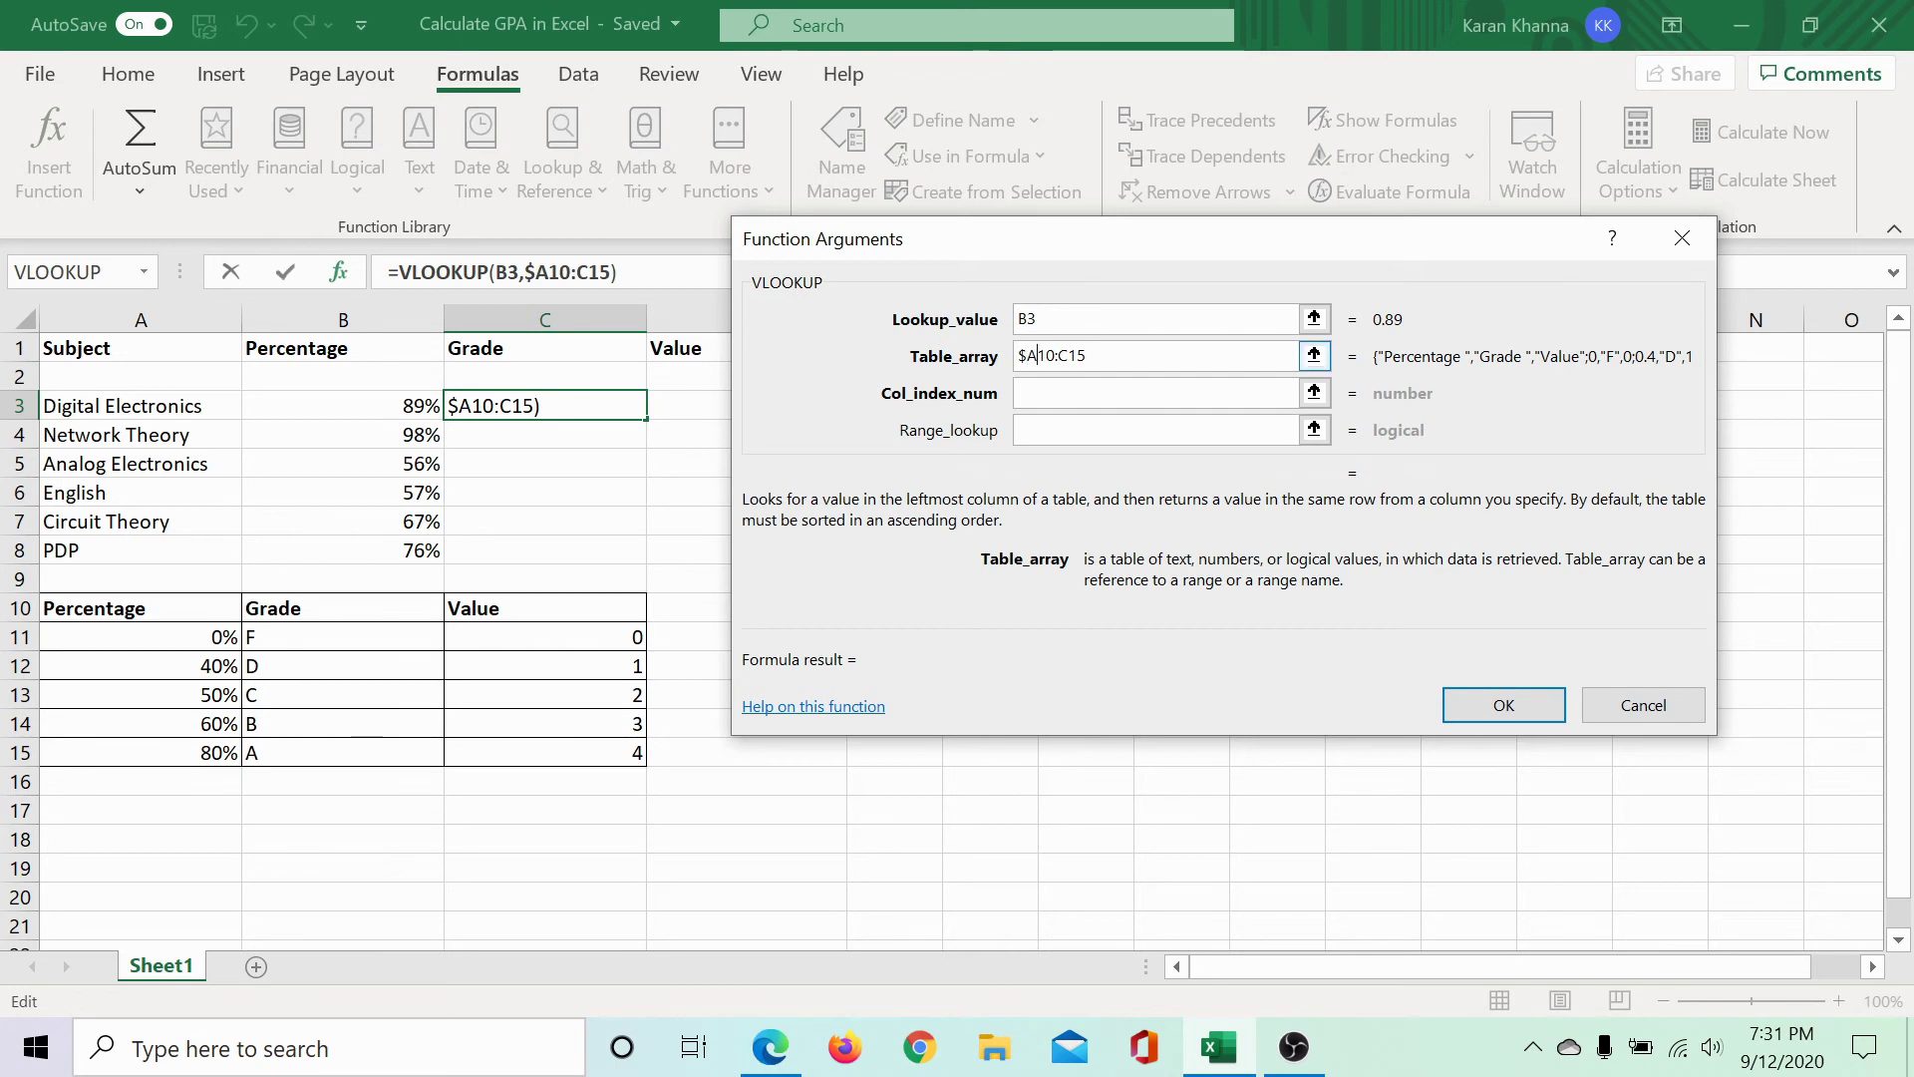
pyautogui.write('$')
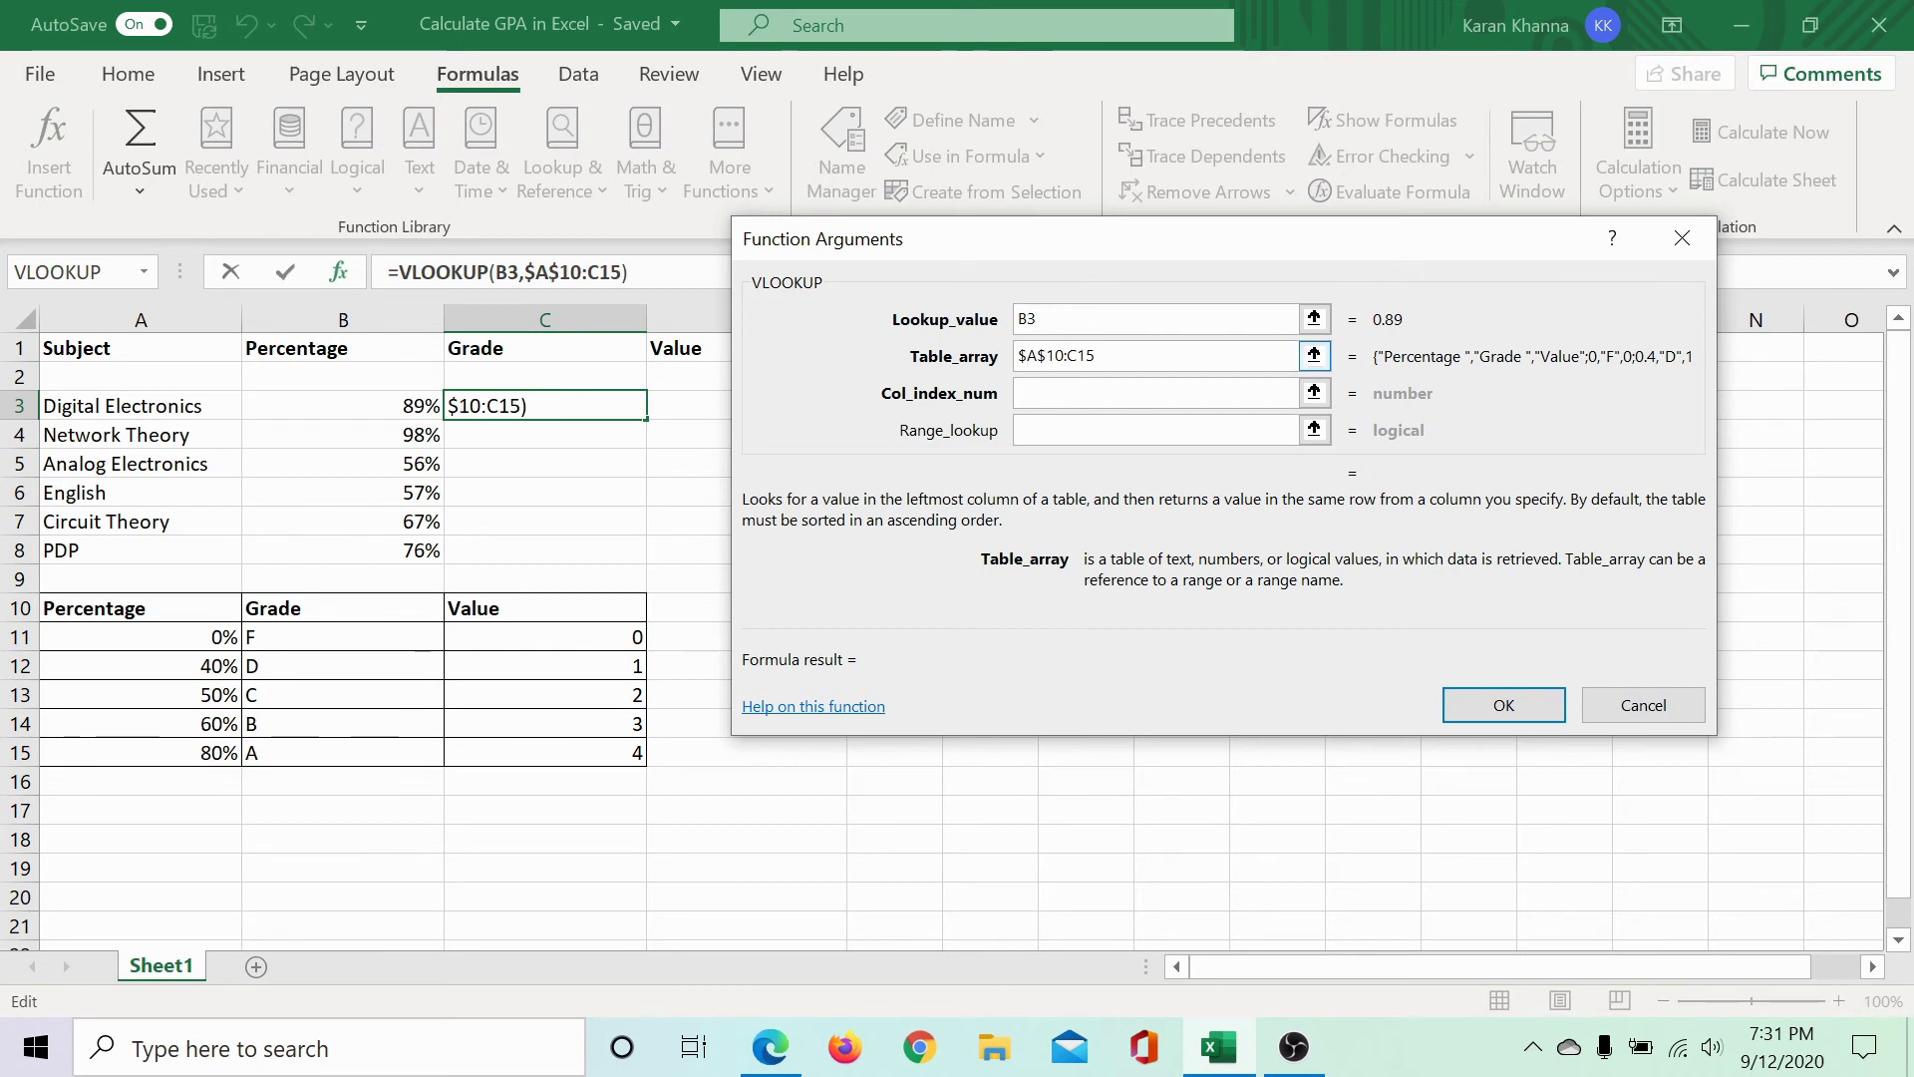
pyautogui.press('Right')
pyautogui.press('Right')
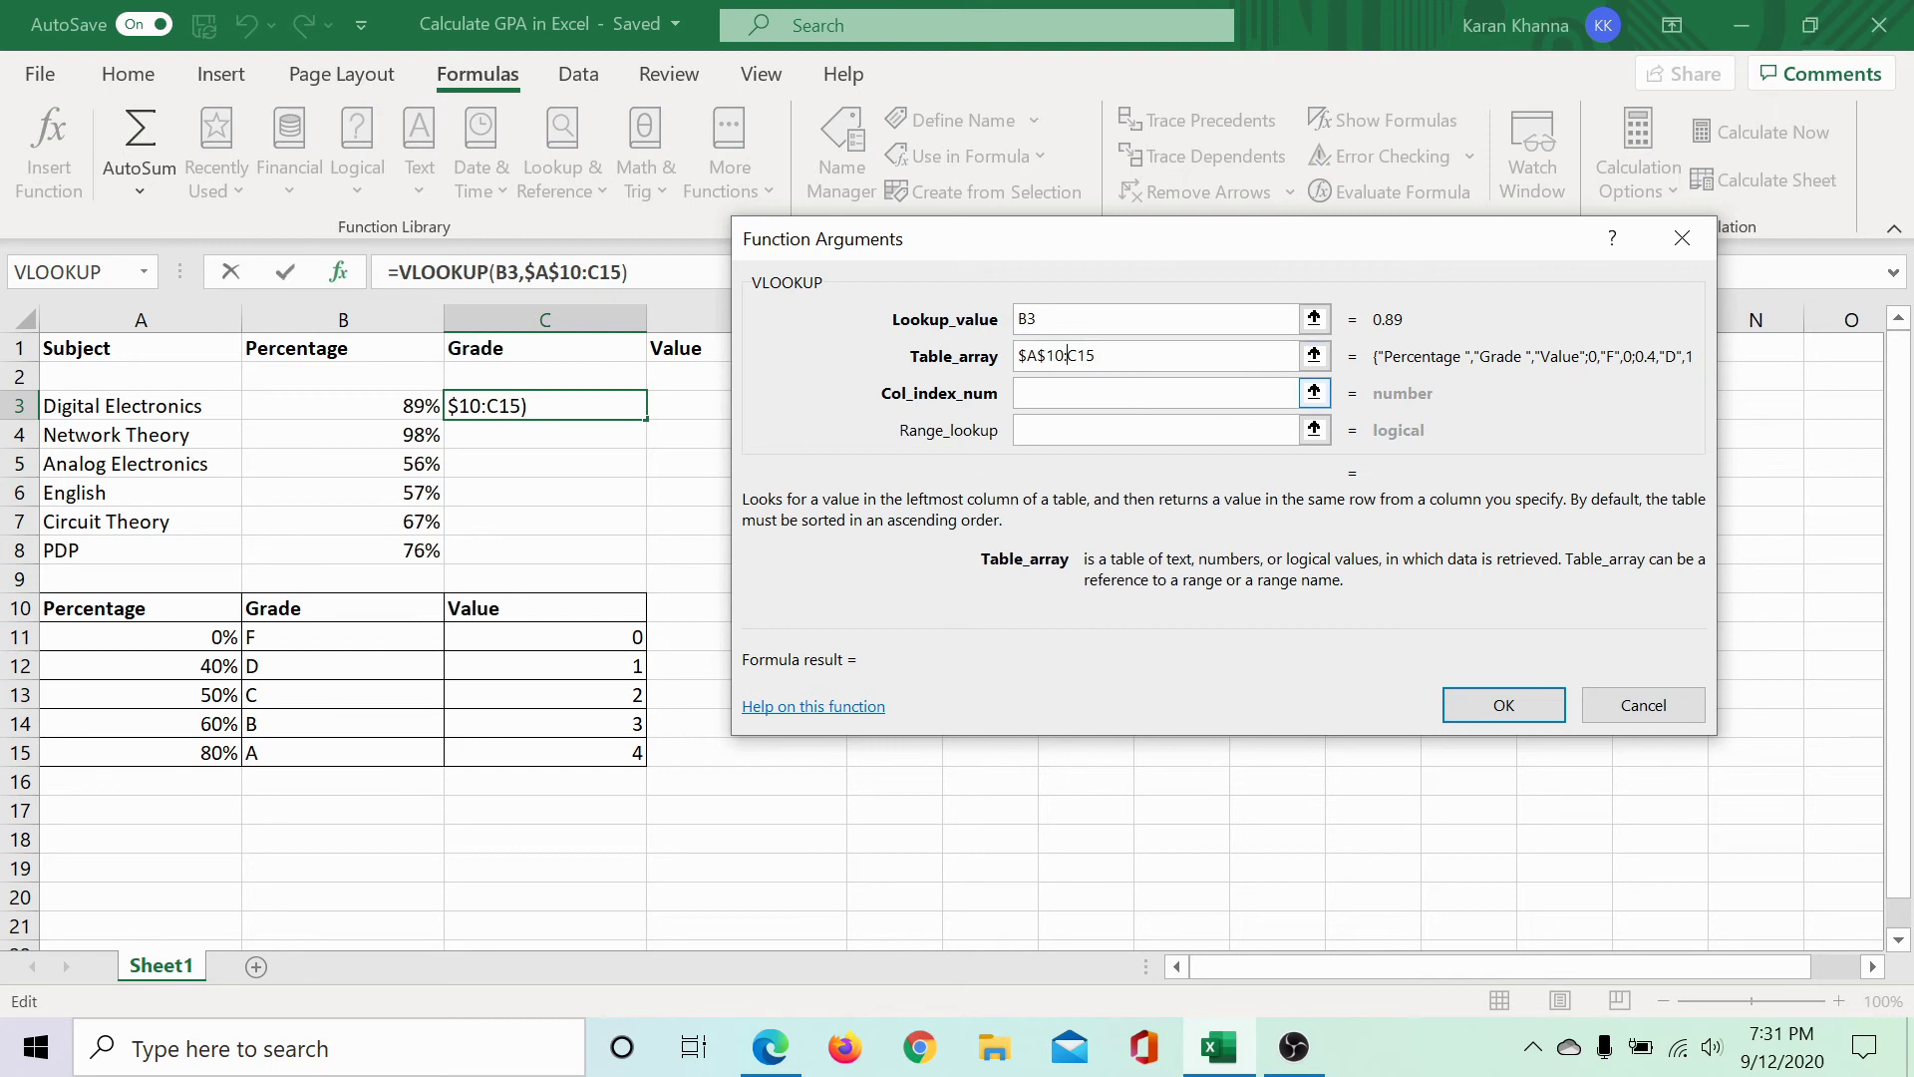
pyautogui.write('$A')
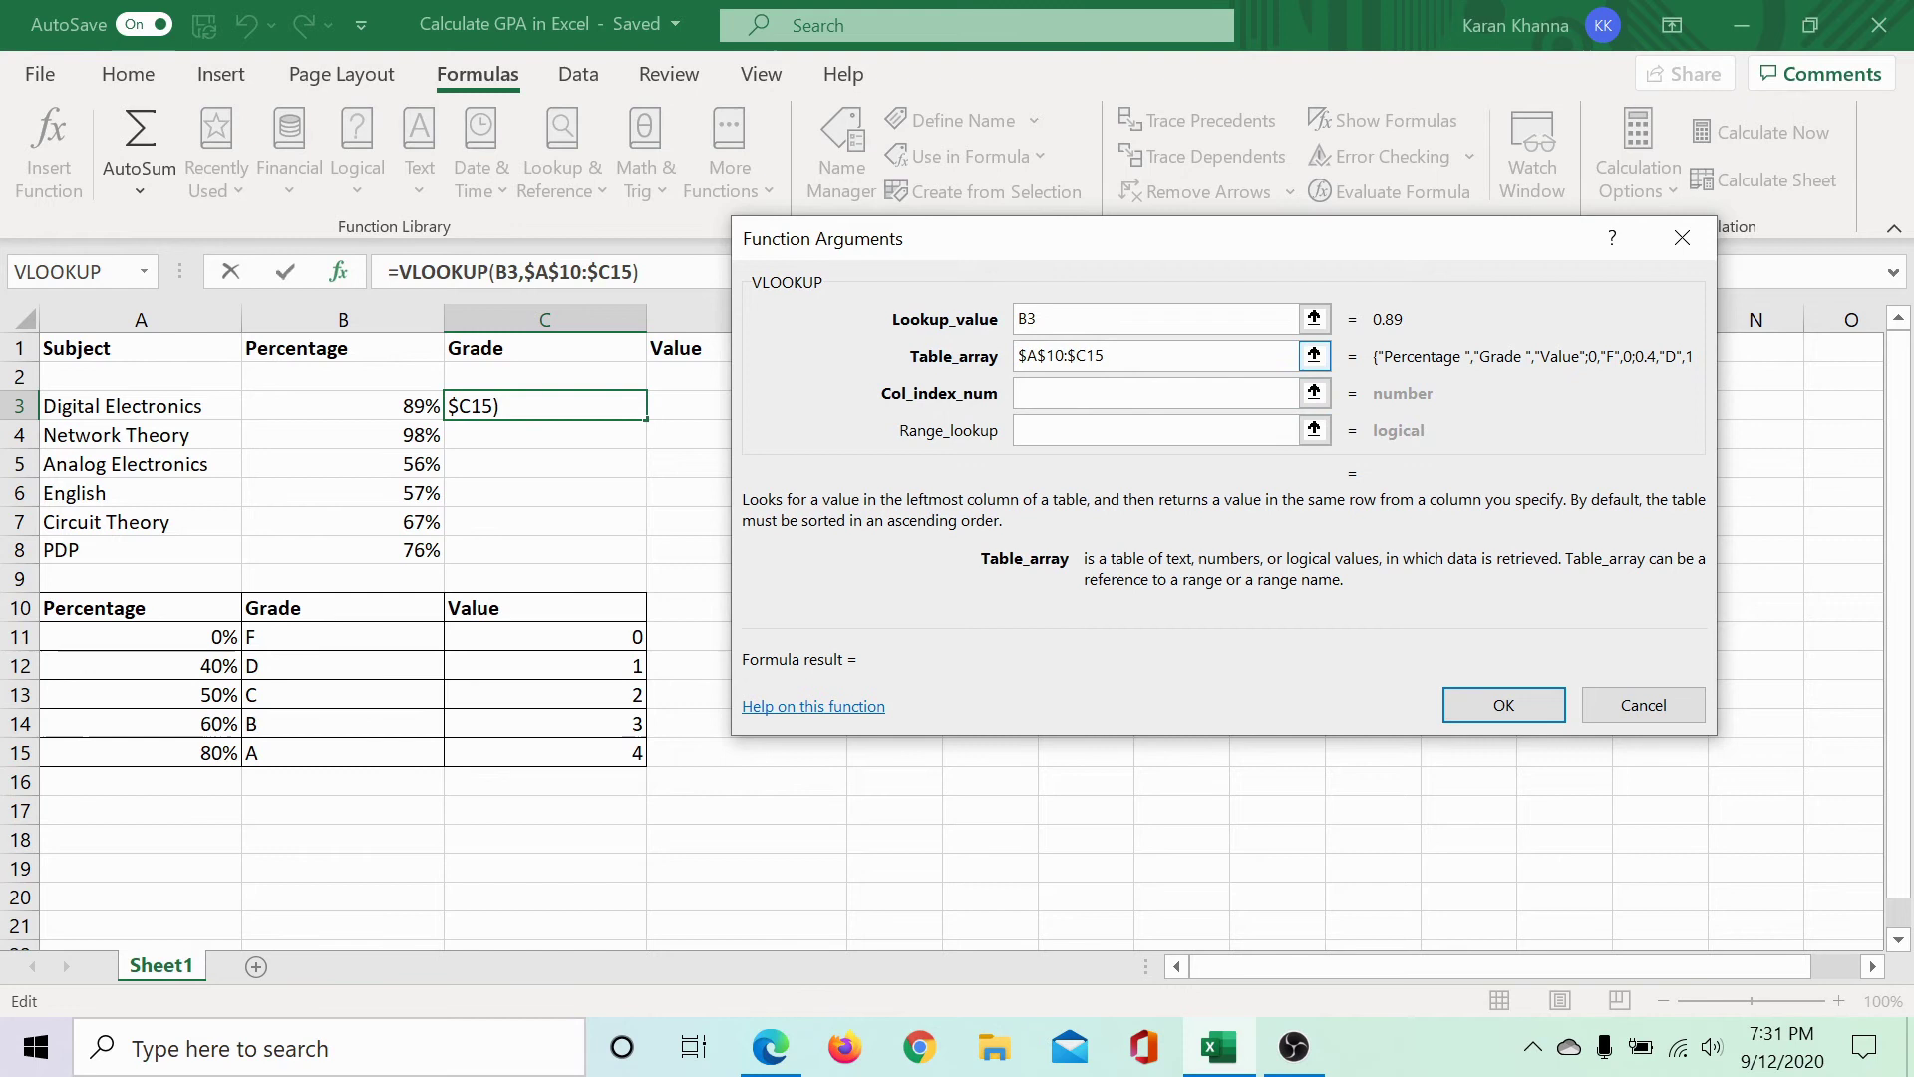
pyautogui.write('$')
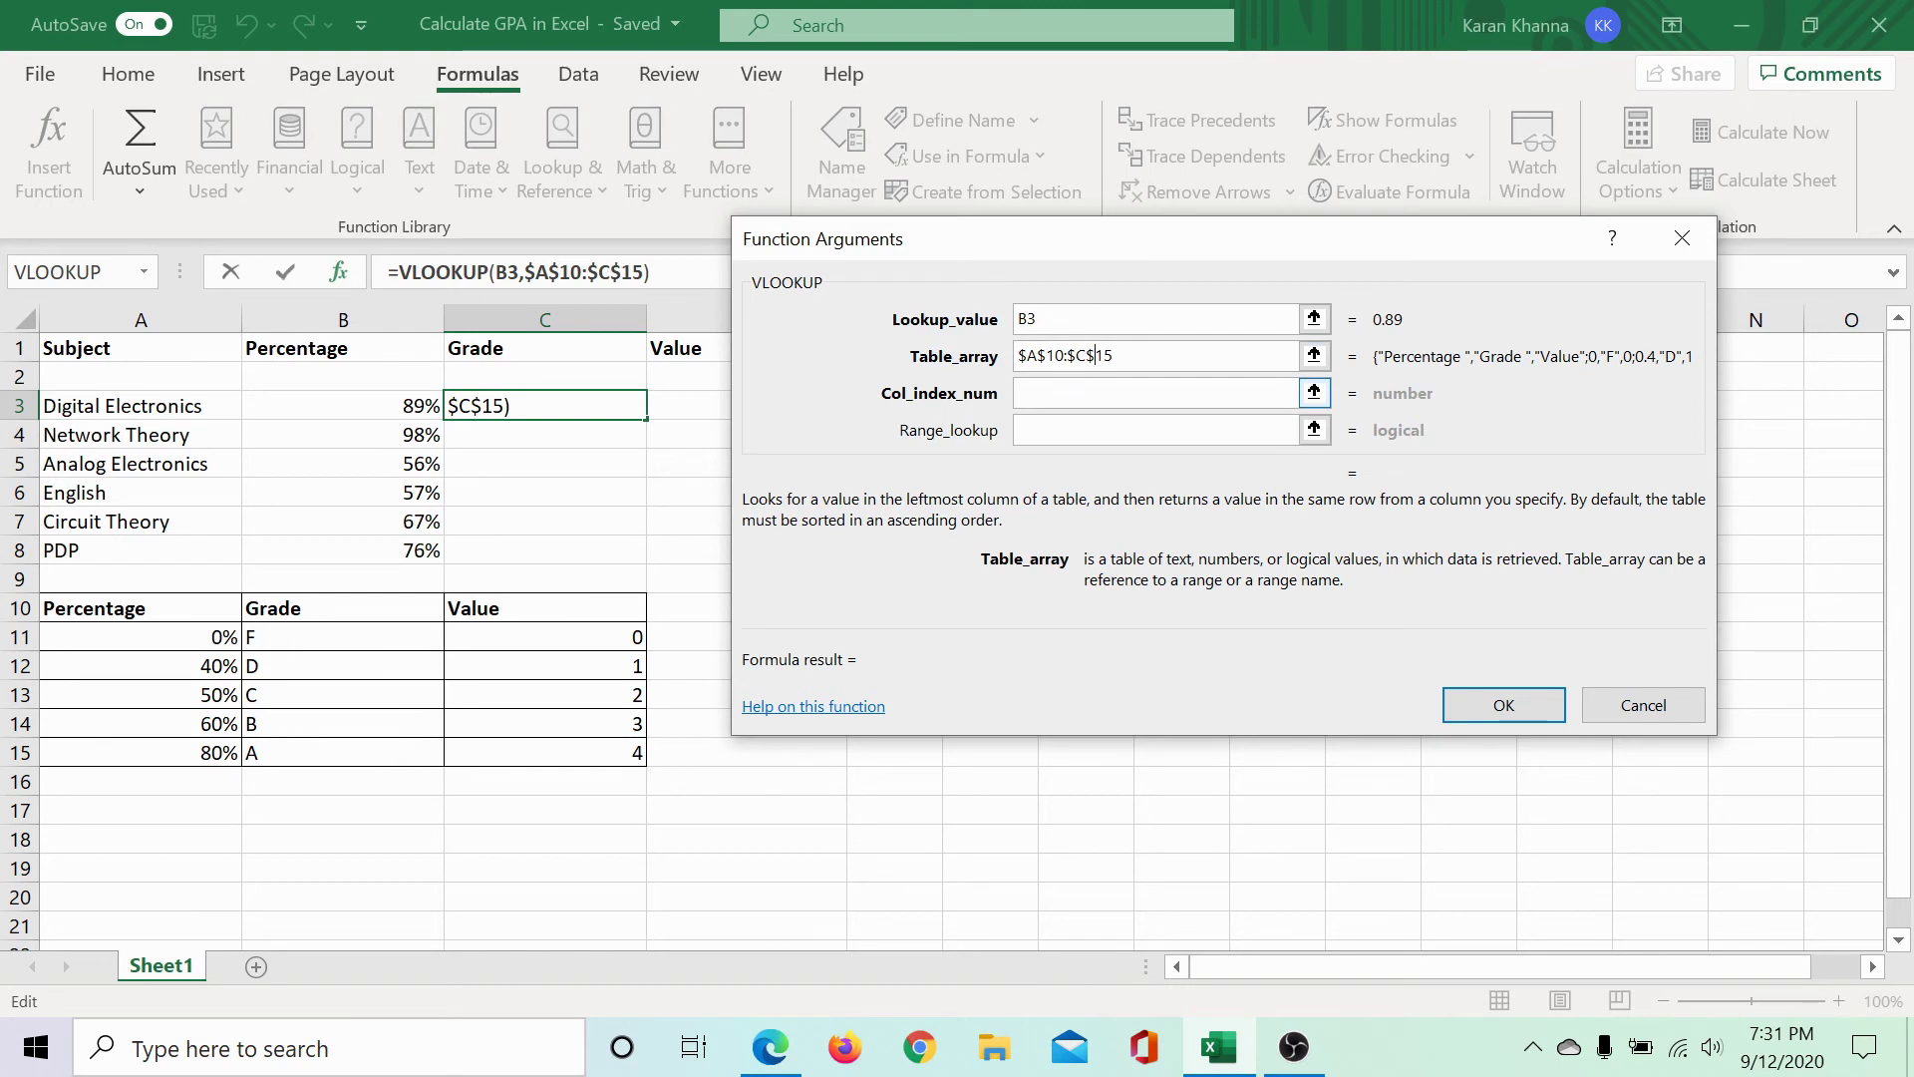
pyautogui.click(1154, 392)
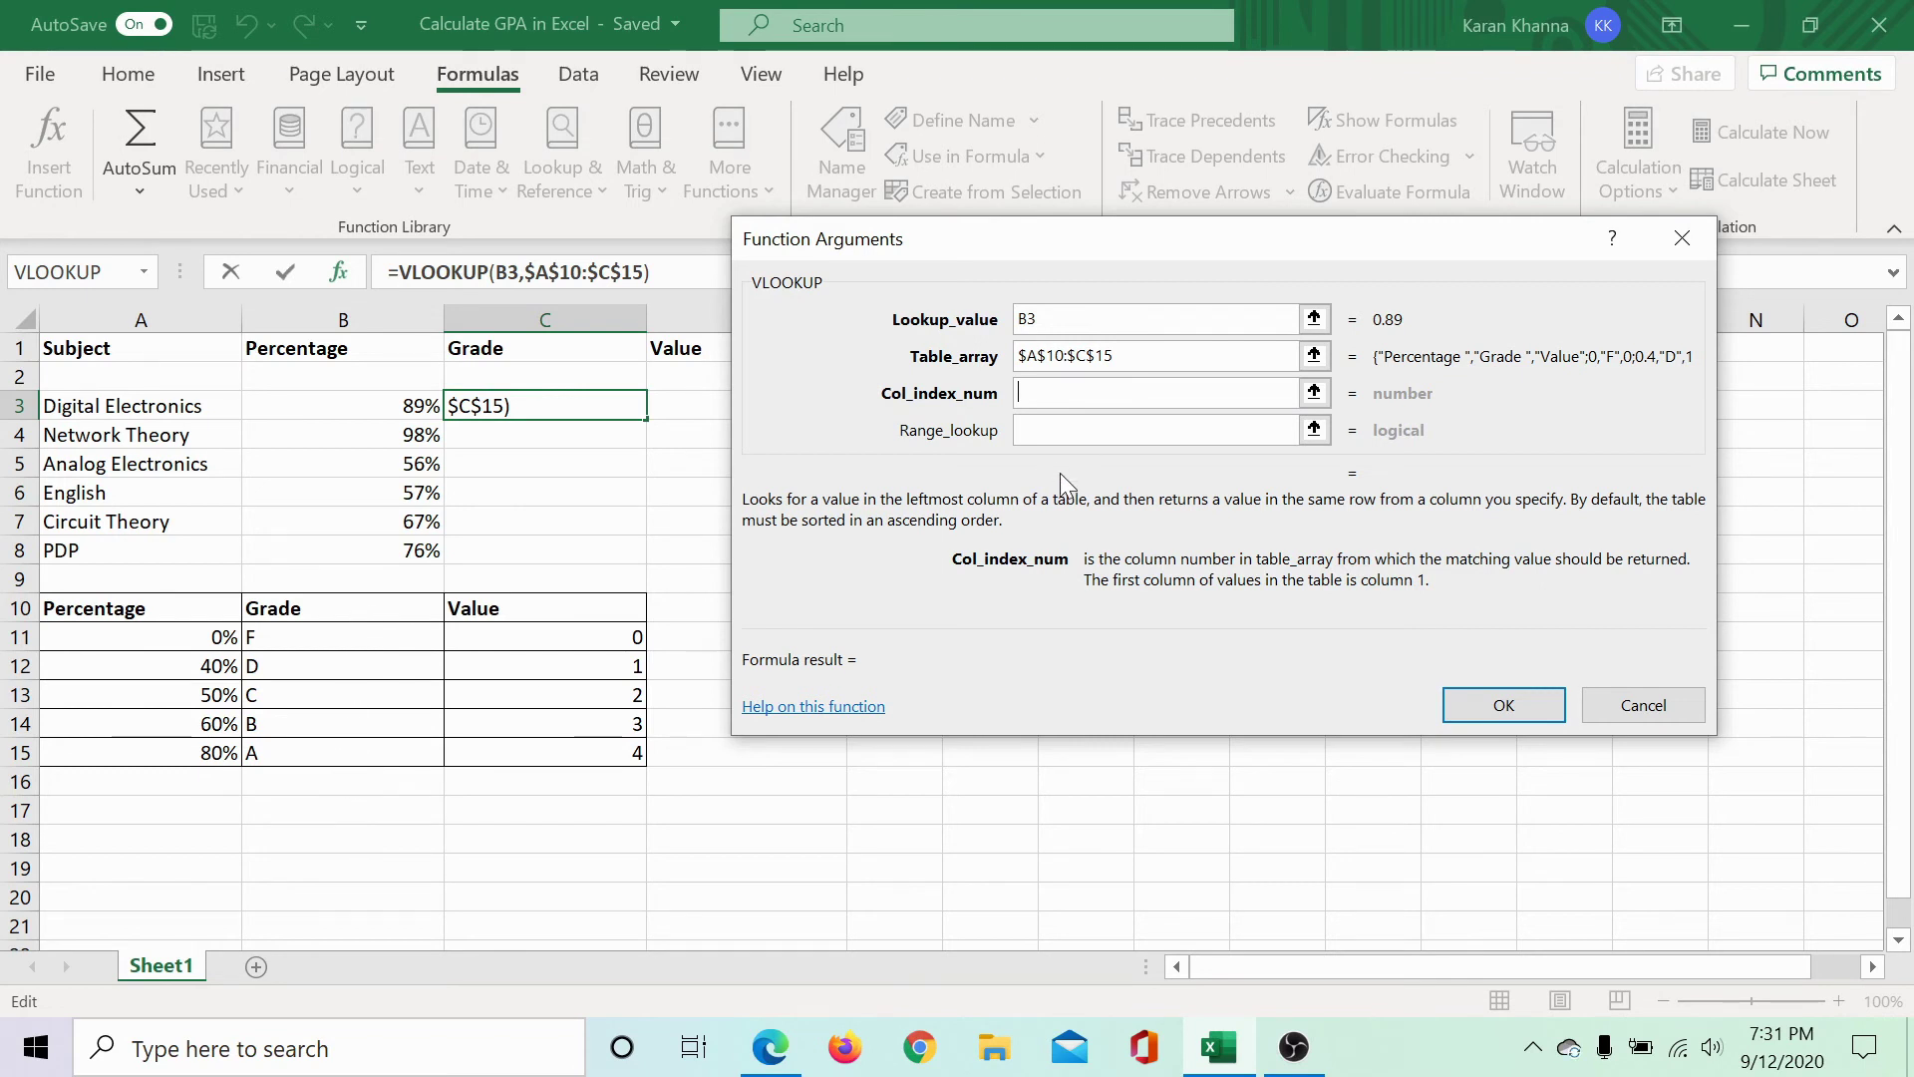
# Step: Set column index 2 and confirm, so C3 returns grade A
pyautogui.write('2')
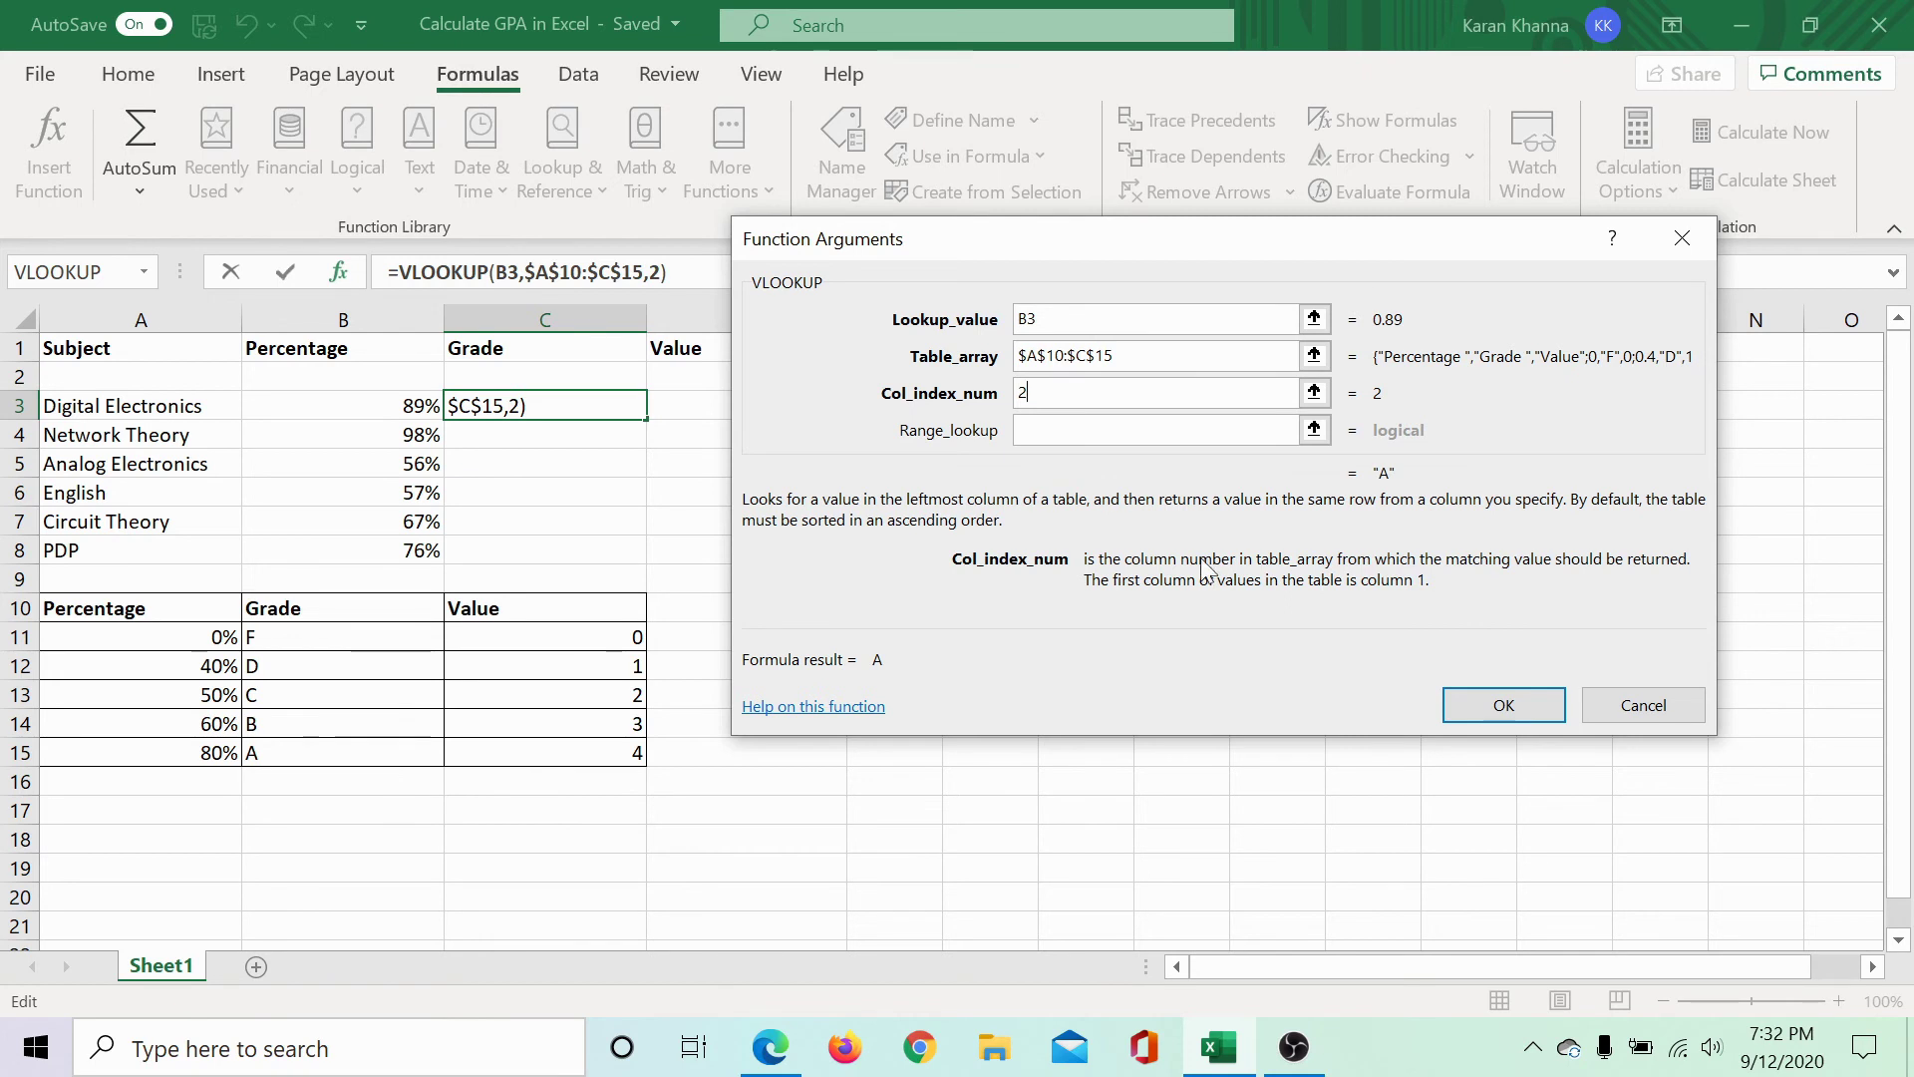
pyautogui.click(1499, 705)
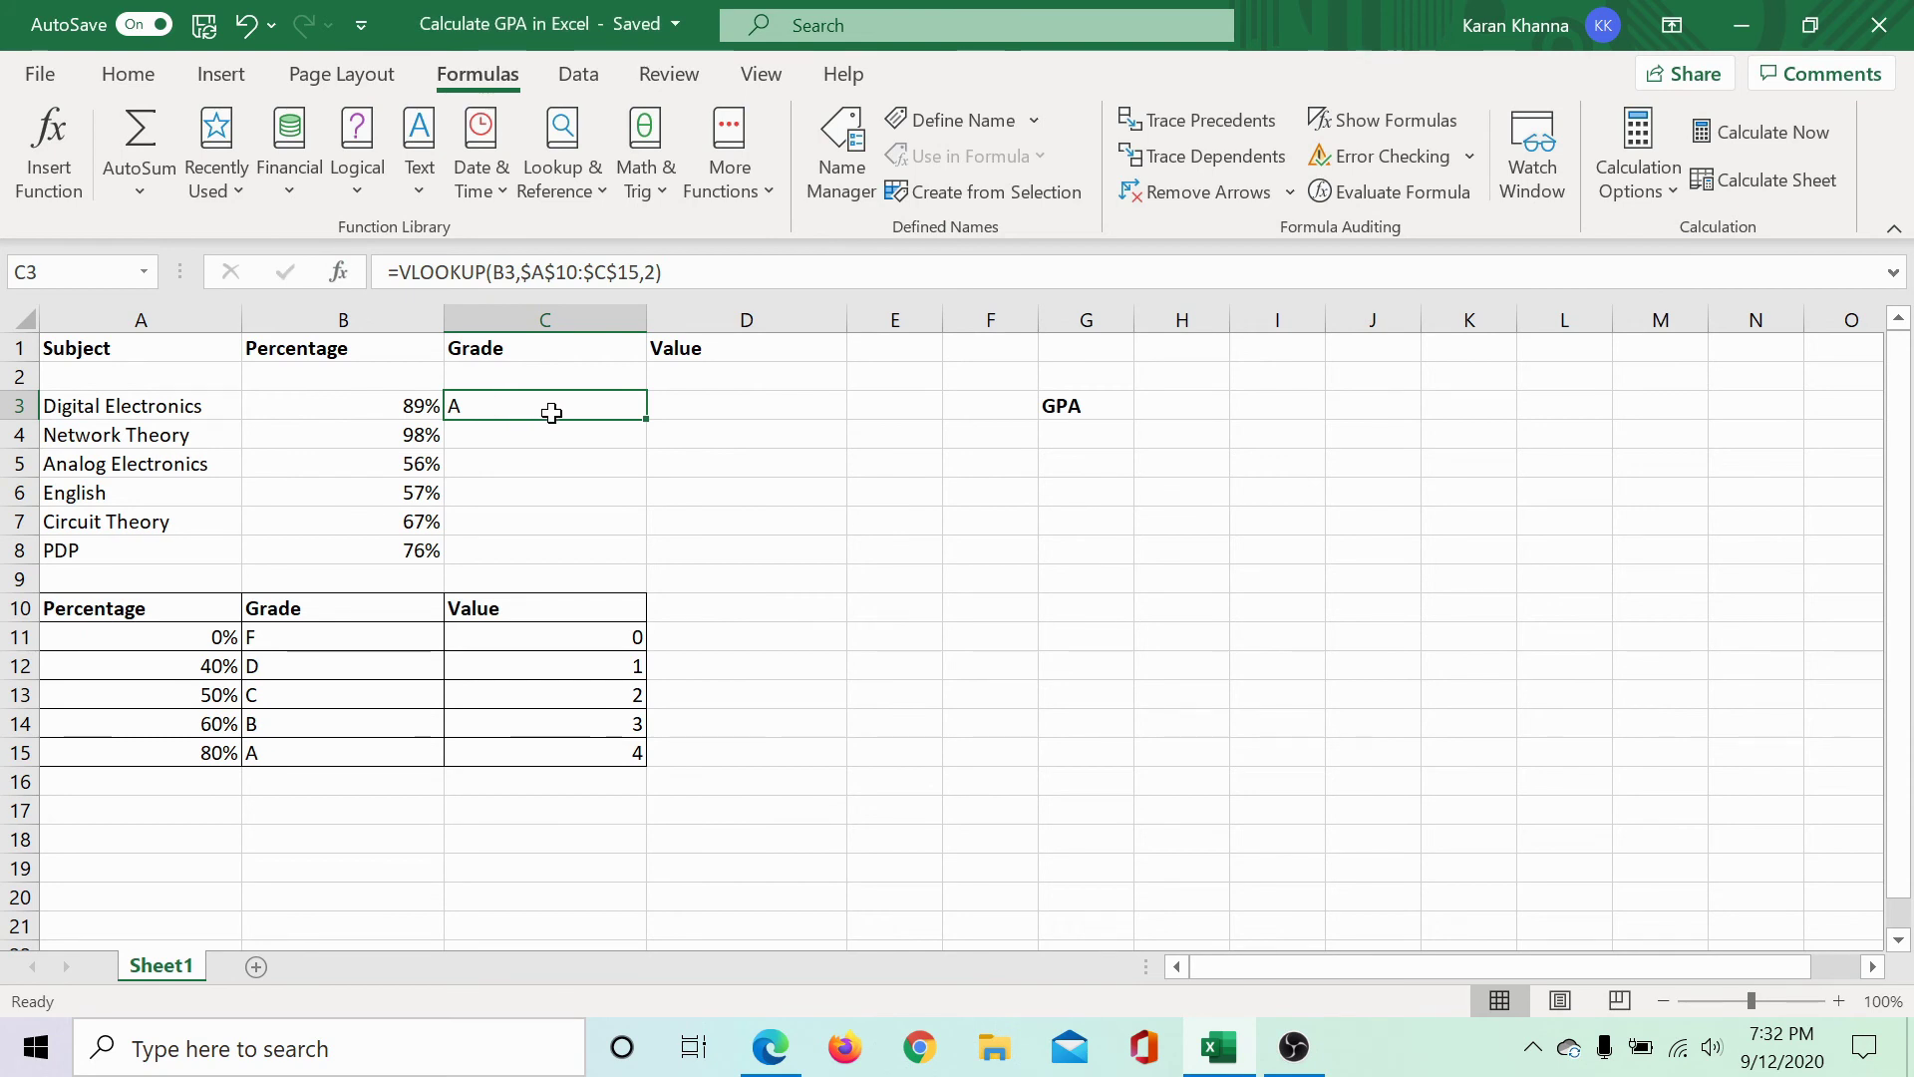
pyautogui.click(593, 455)
pyautogui.click(580, 412)
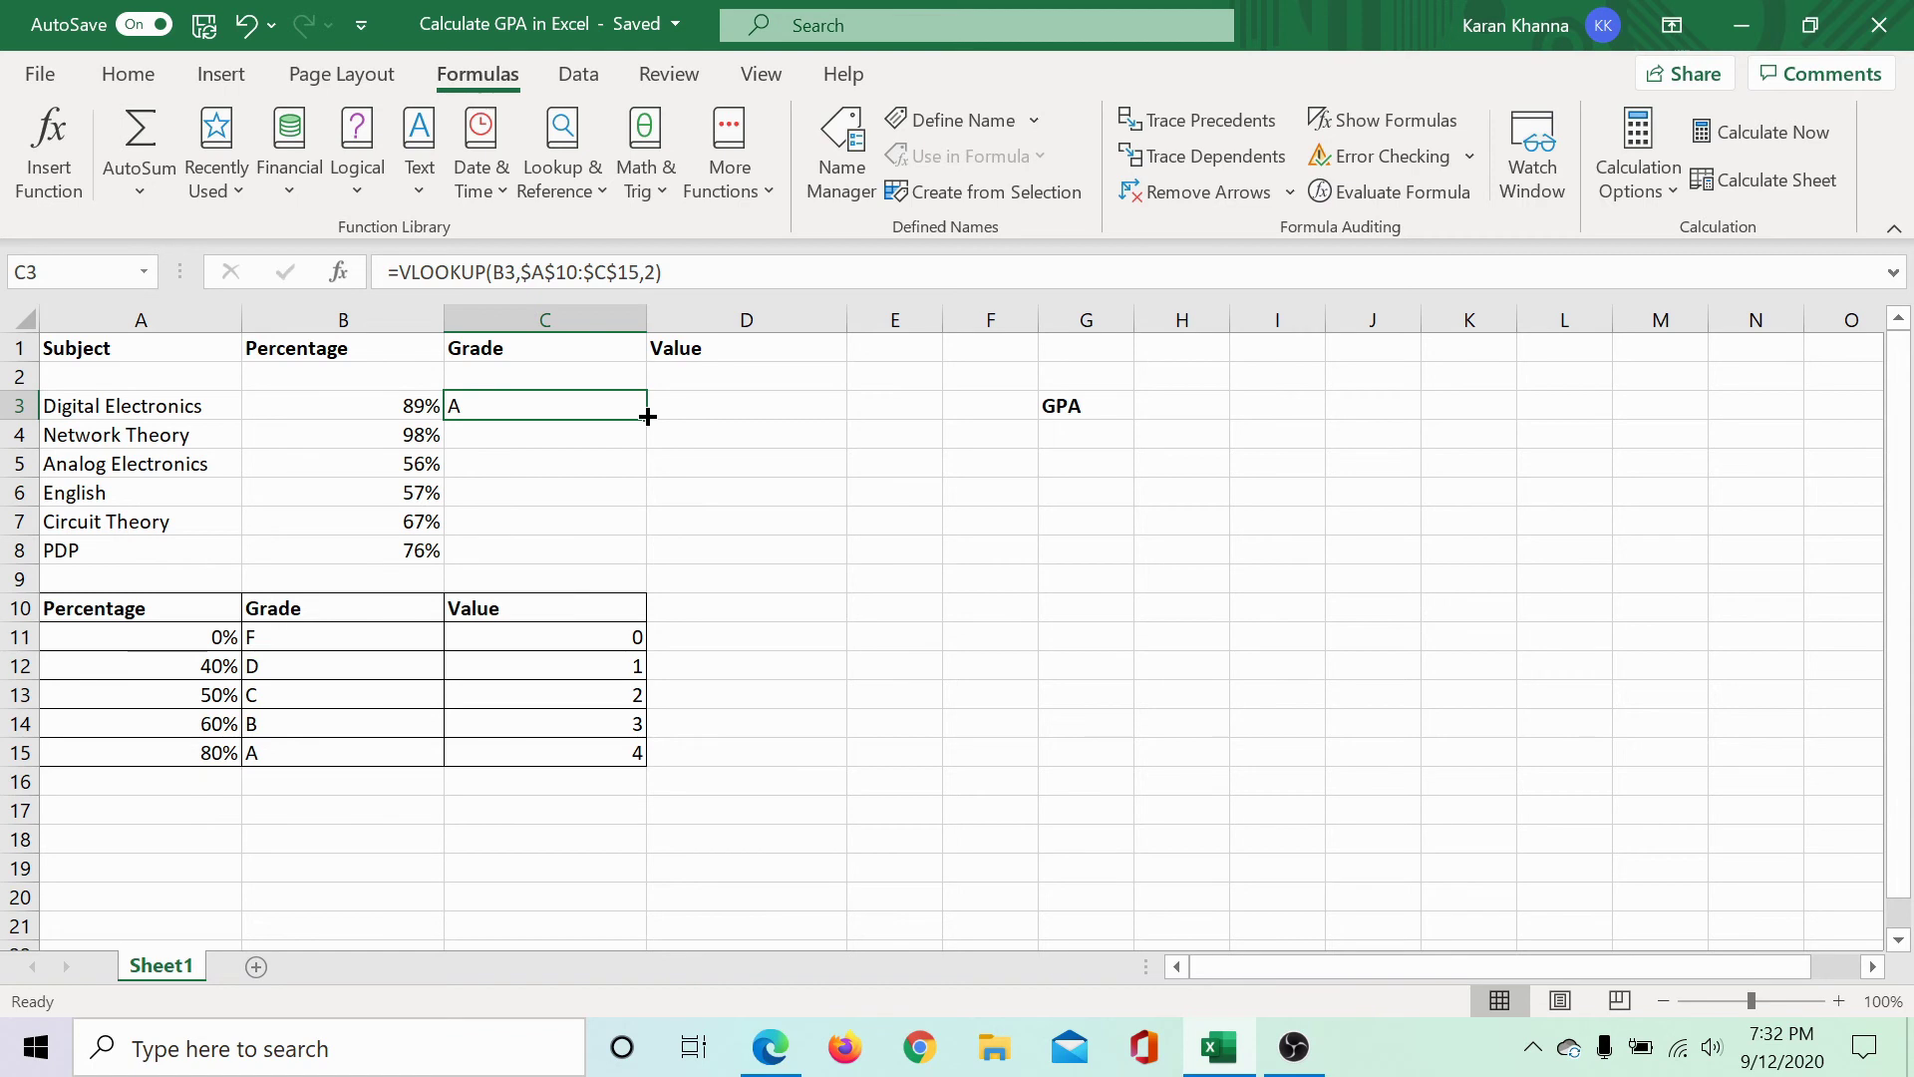
pyautogui.moveTo(646, 417); pyautogui.dragTo(642, 560)
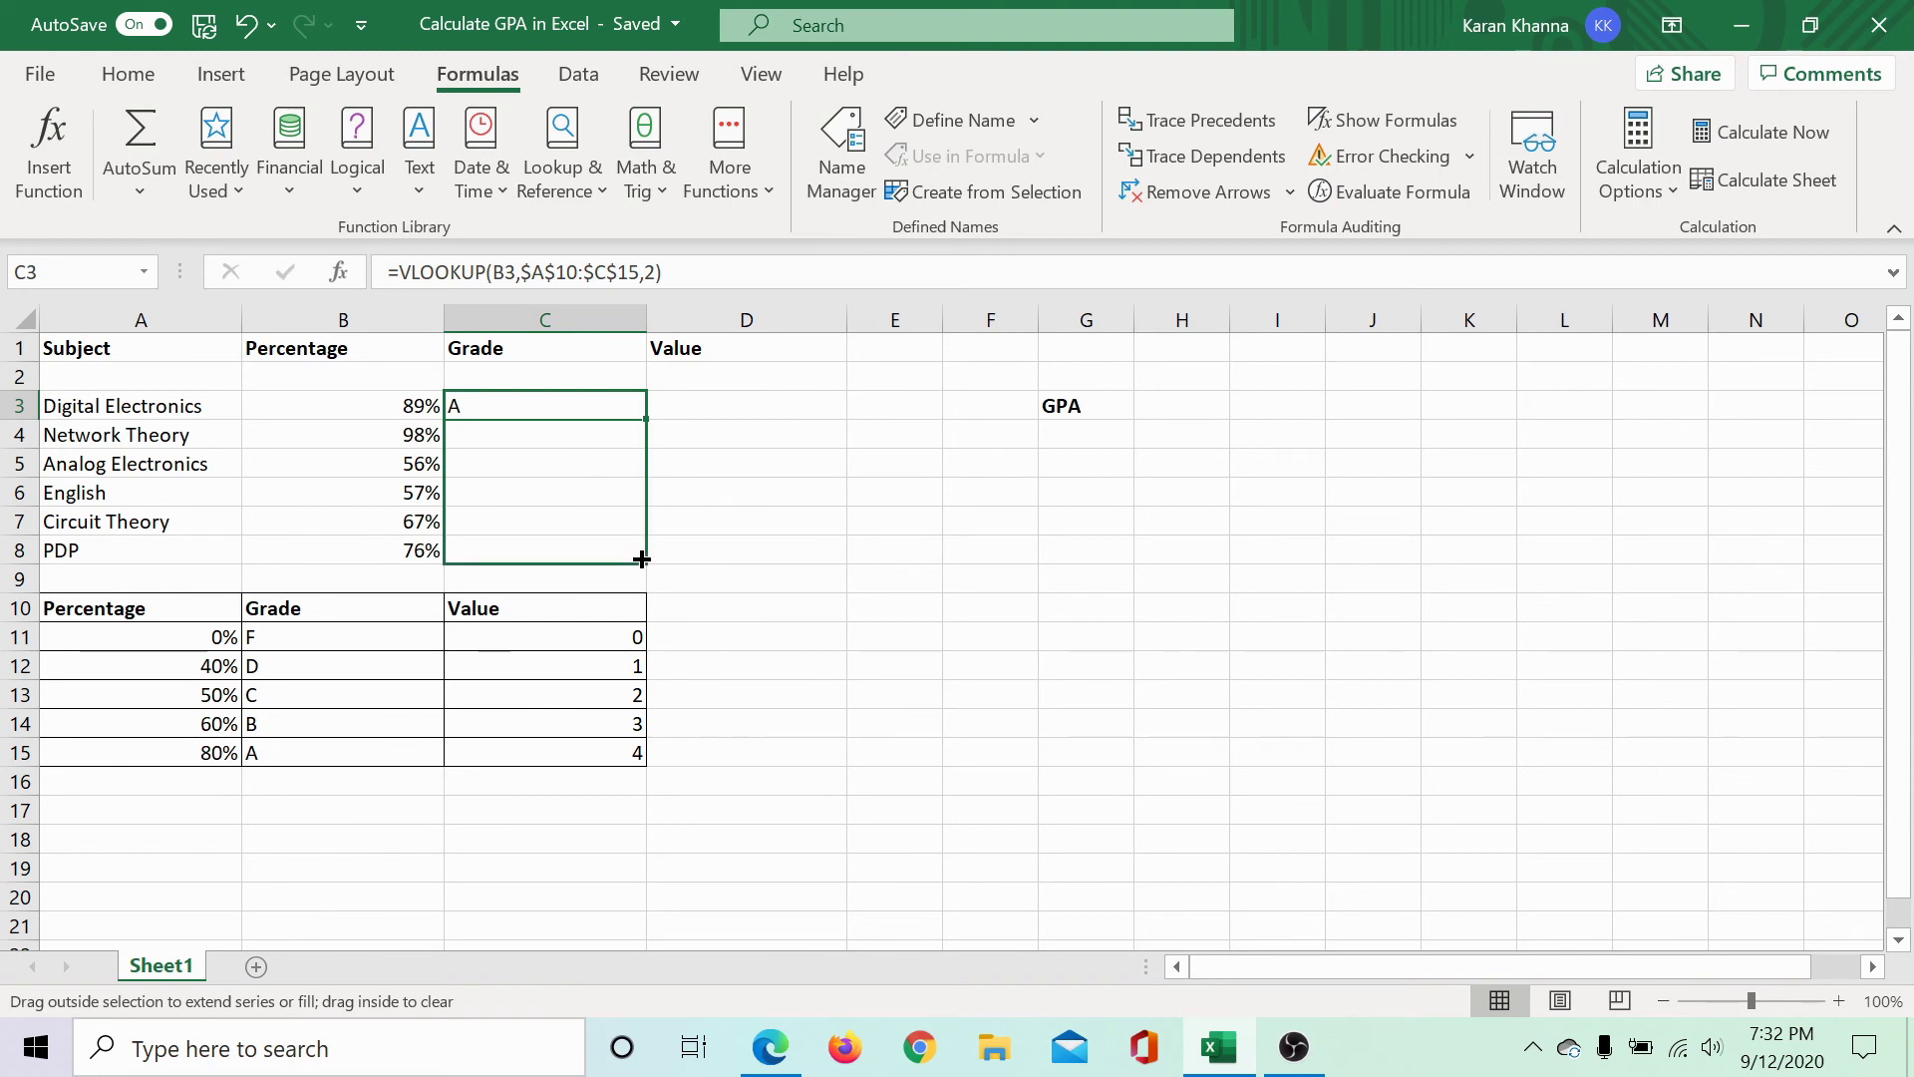
# Step: Fill the grade formula down to C8, giving A, A, C, C, B, B
pyautogui.moveTo(642, 560); pyautogui.dragTo(642, 560)
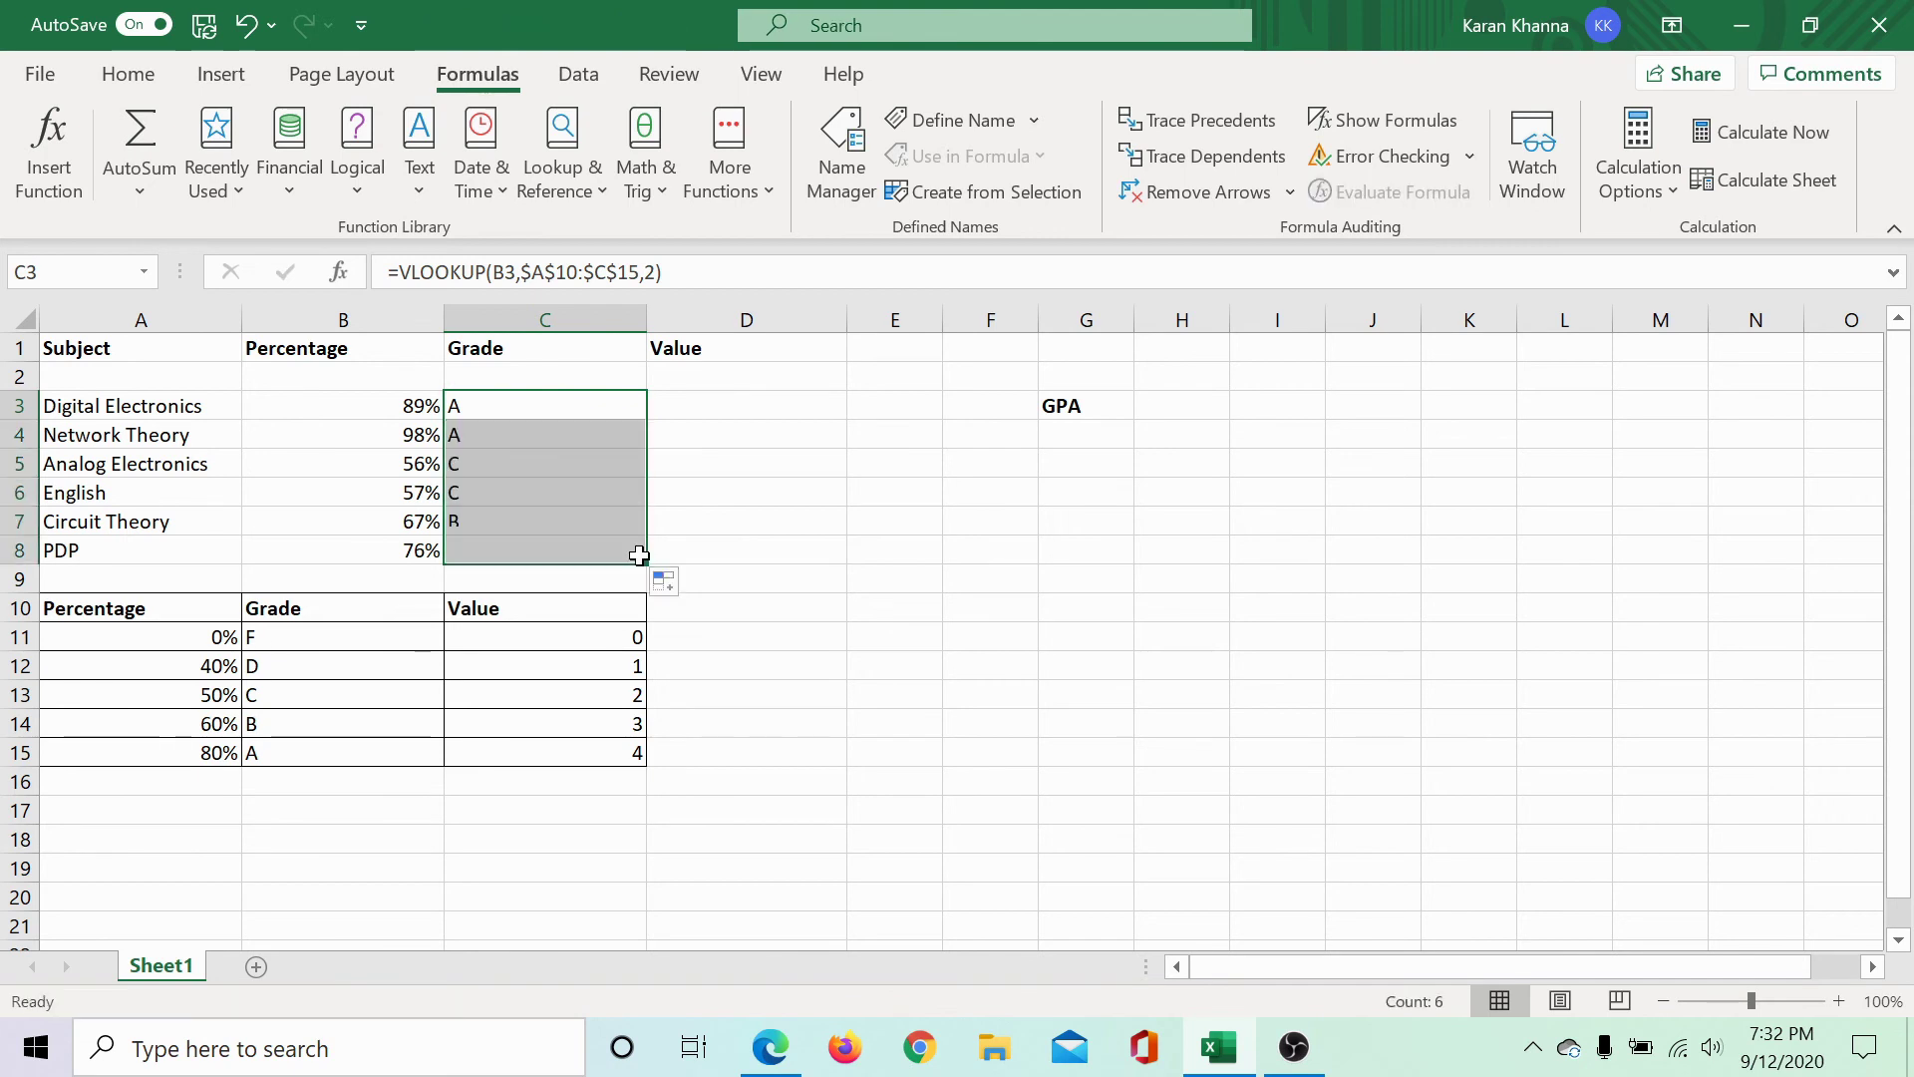
pyautogui.click(701, 465)
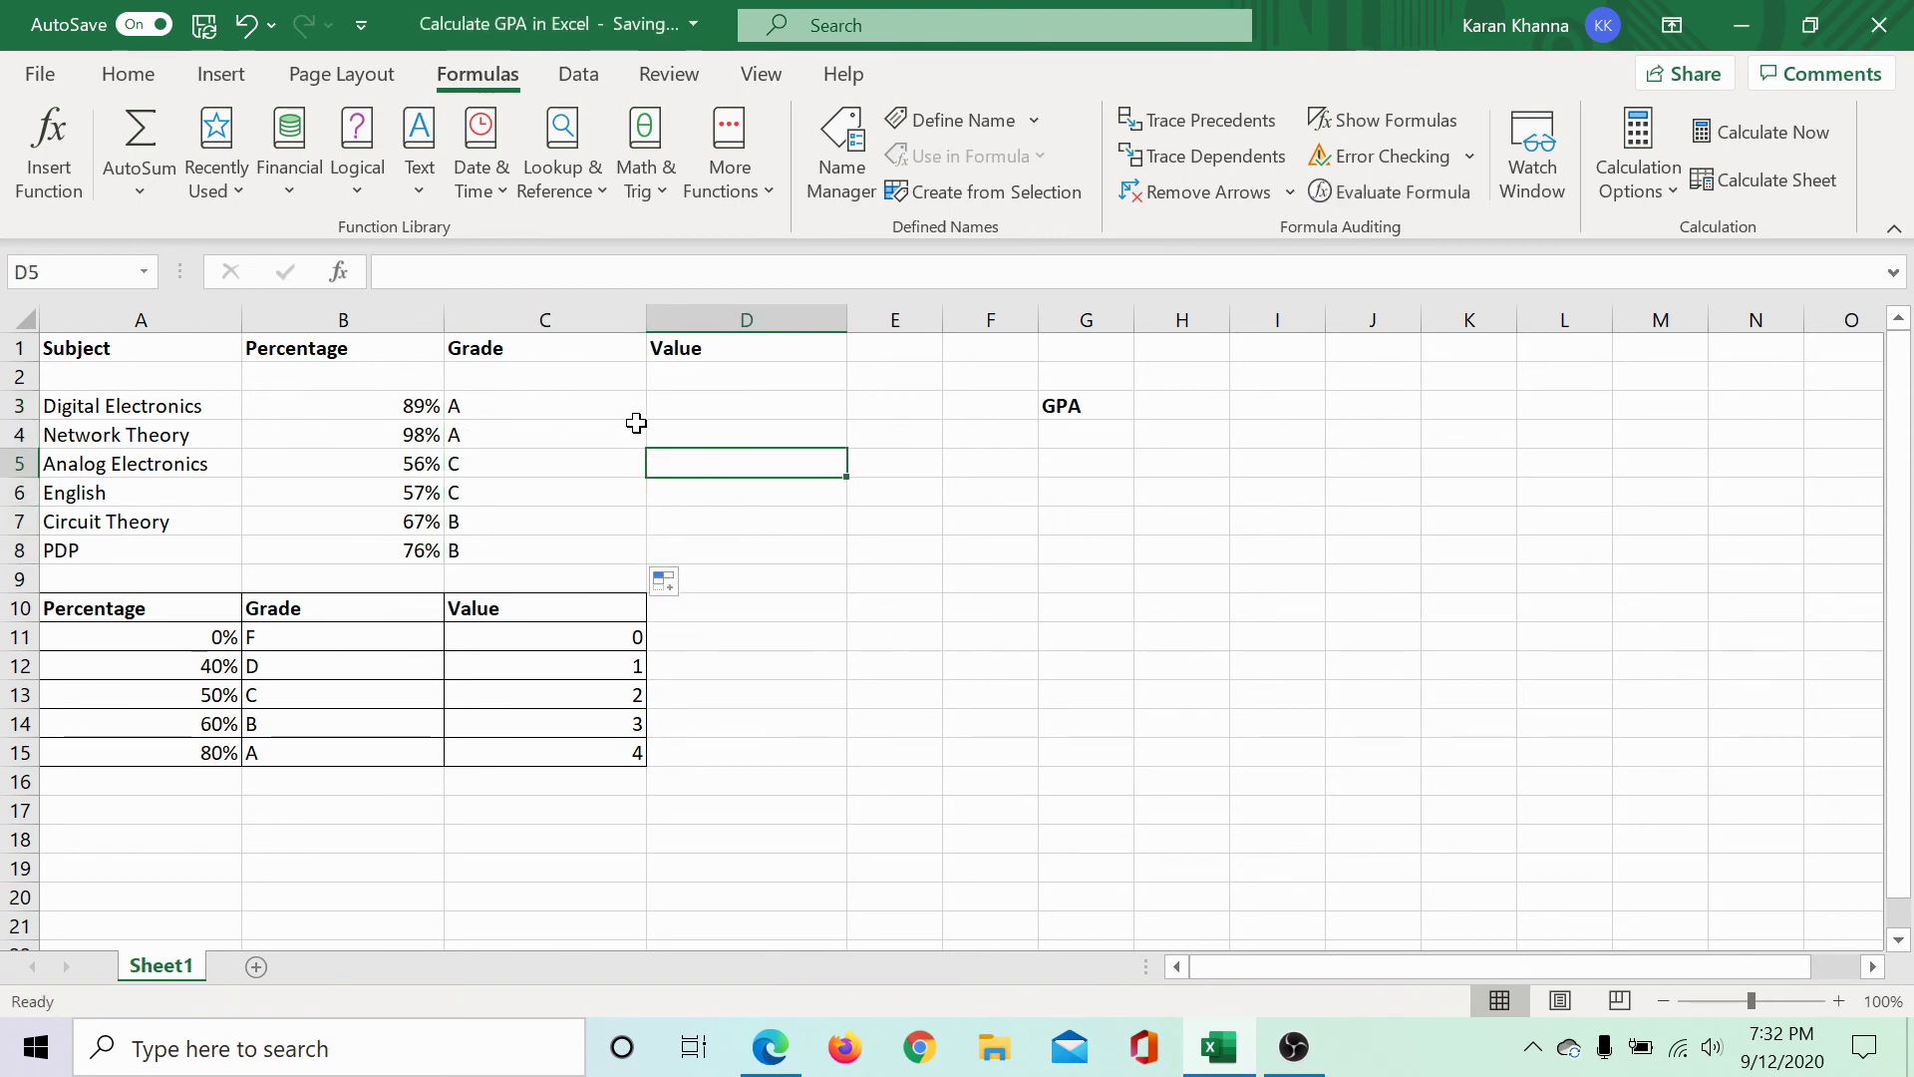
pyautogui.click(696, 411)
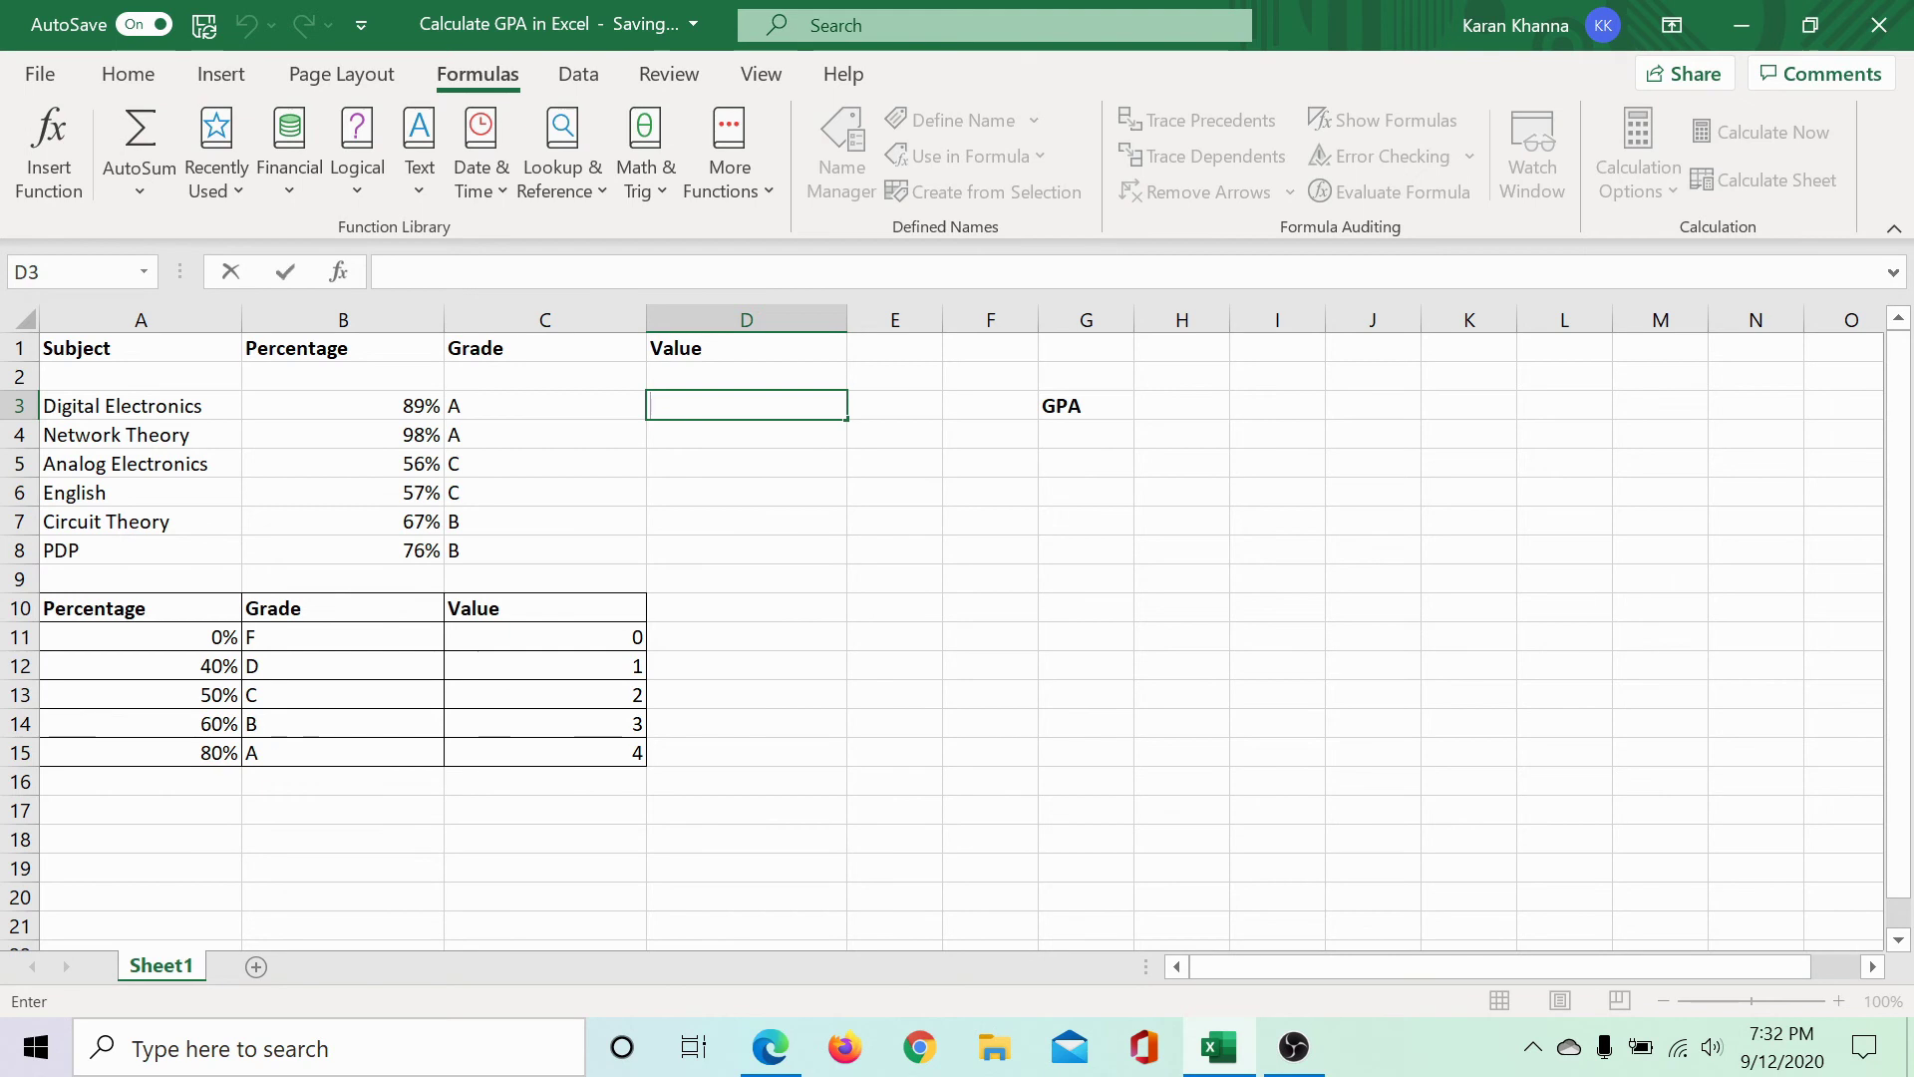
pyautogui.click(851, 556)
# Step: Select D3 and bring up the Lookup & Reference function list at VLOOKUP
pyautogui.click(745, 411)
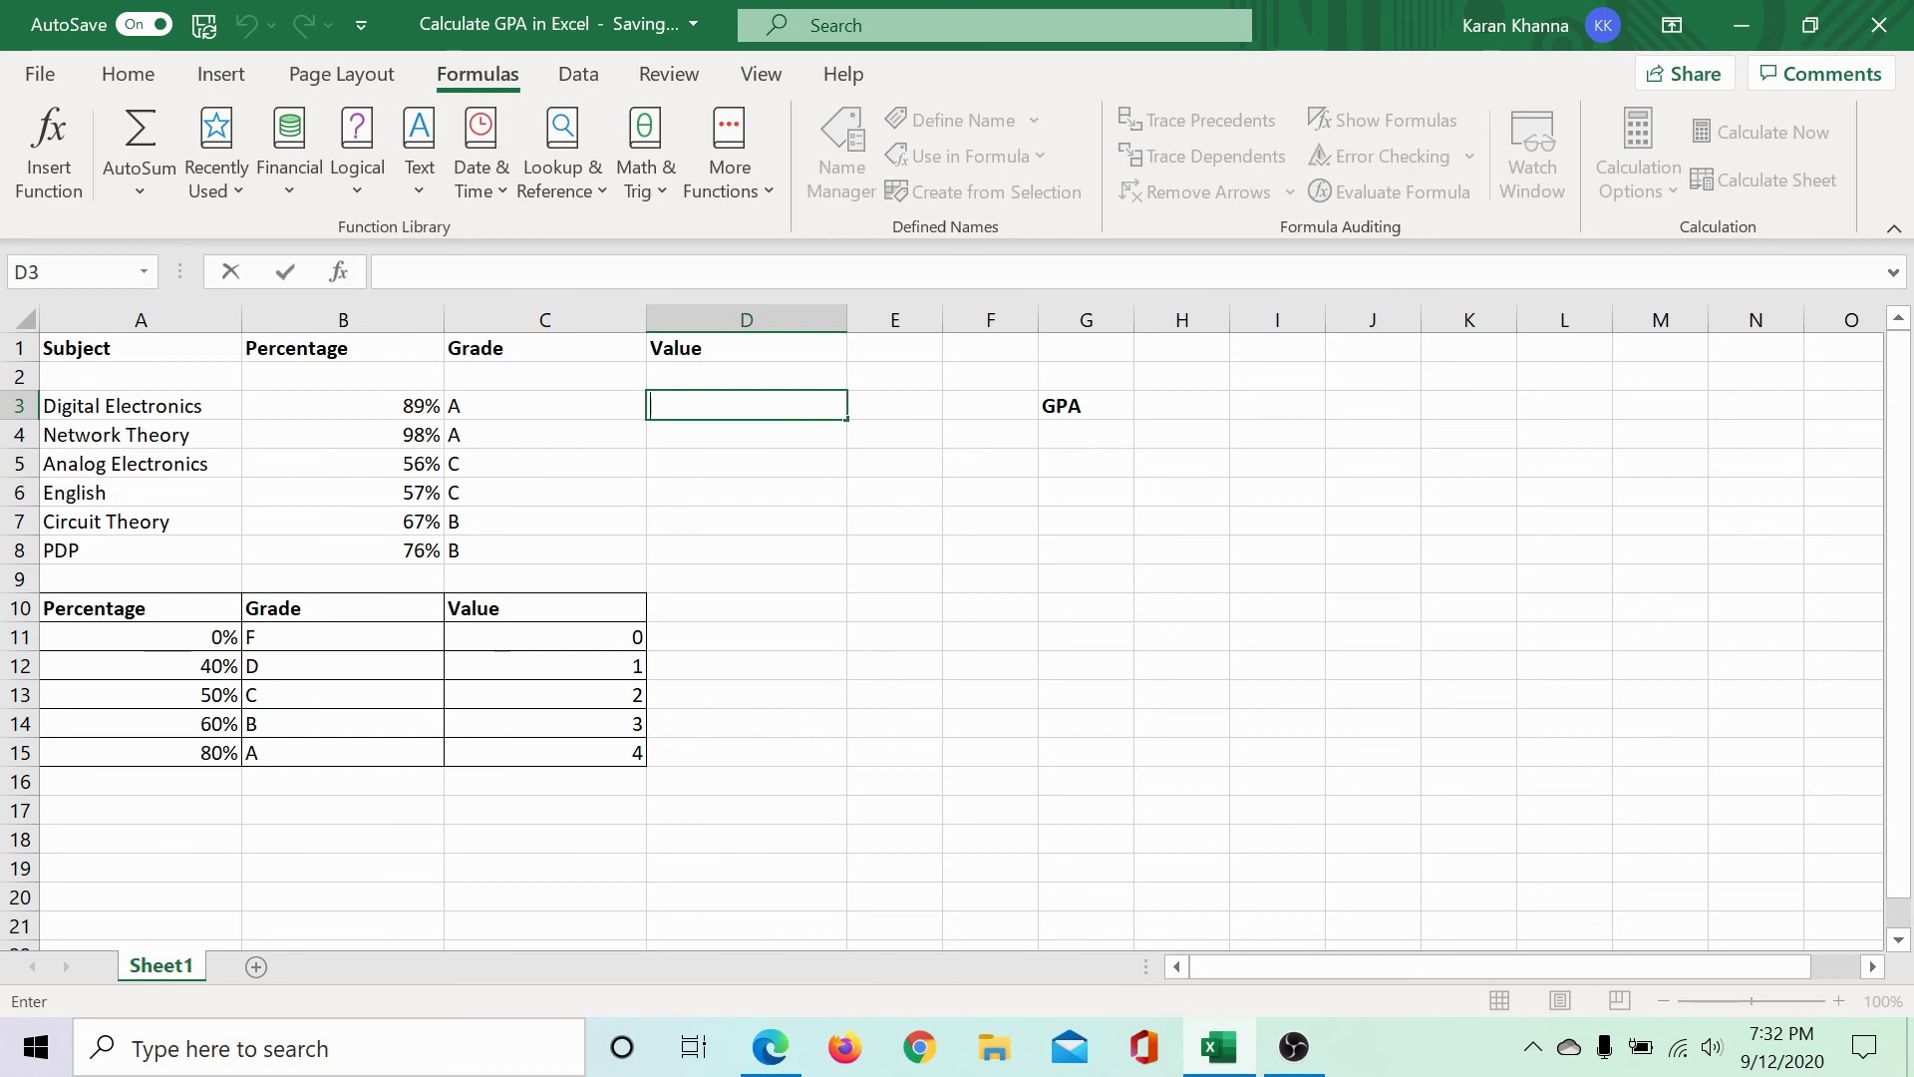
pyautogui.press('Return')
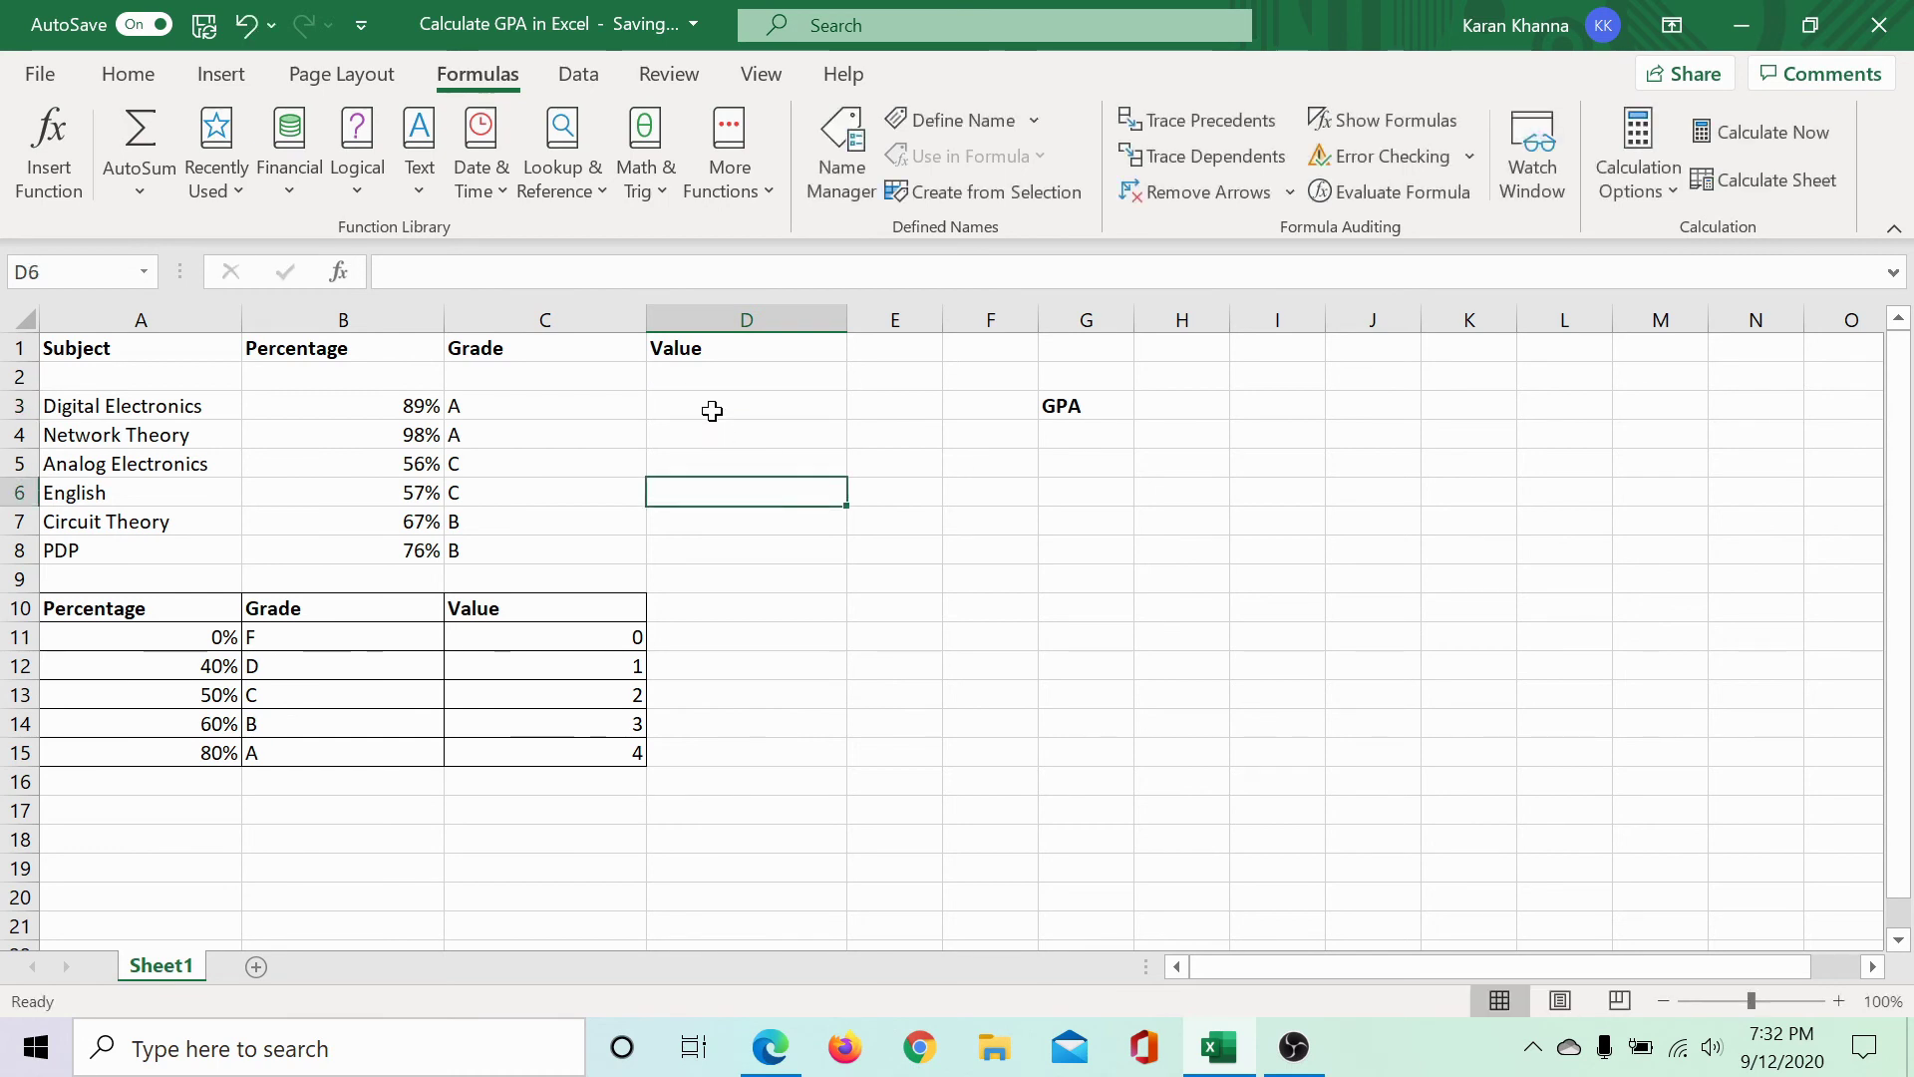
pyautogui.click(712, 411)
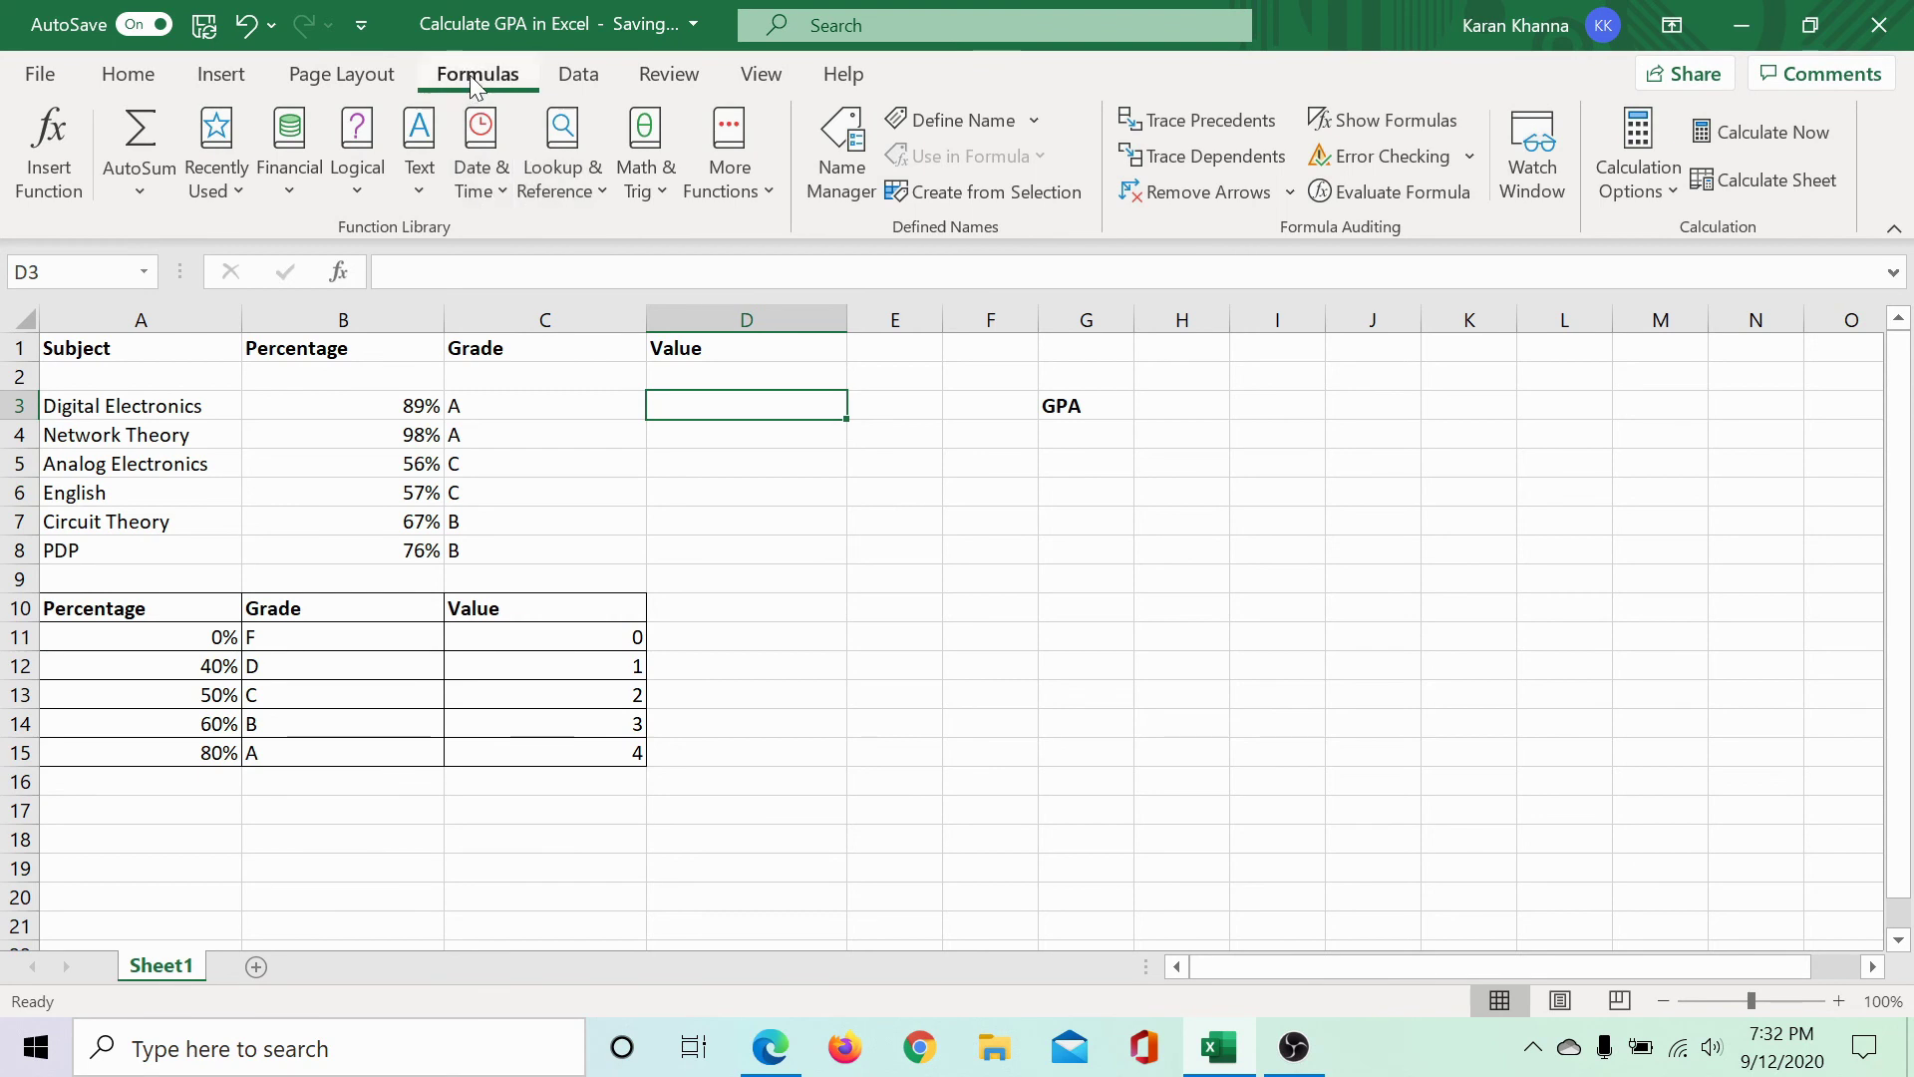
pyautogui.click(586, 183)
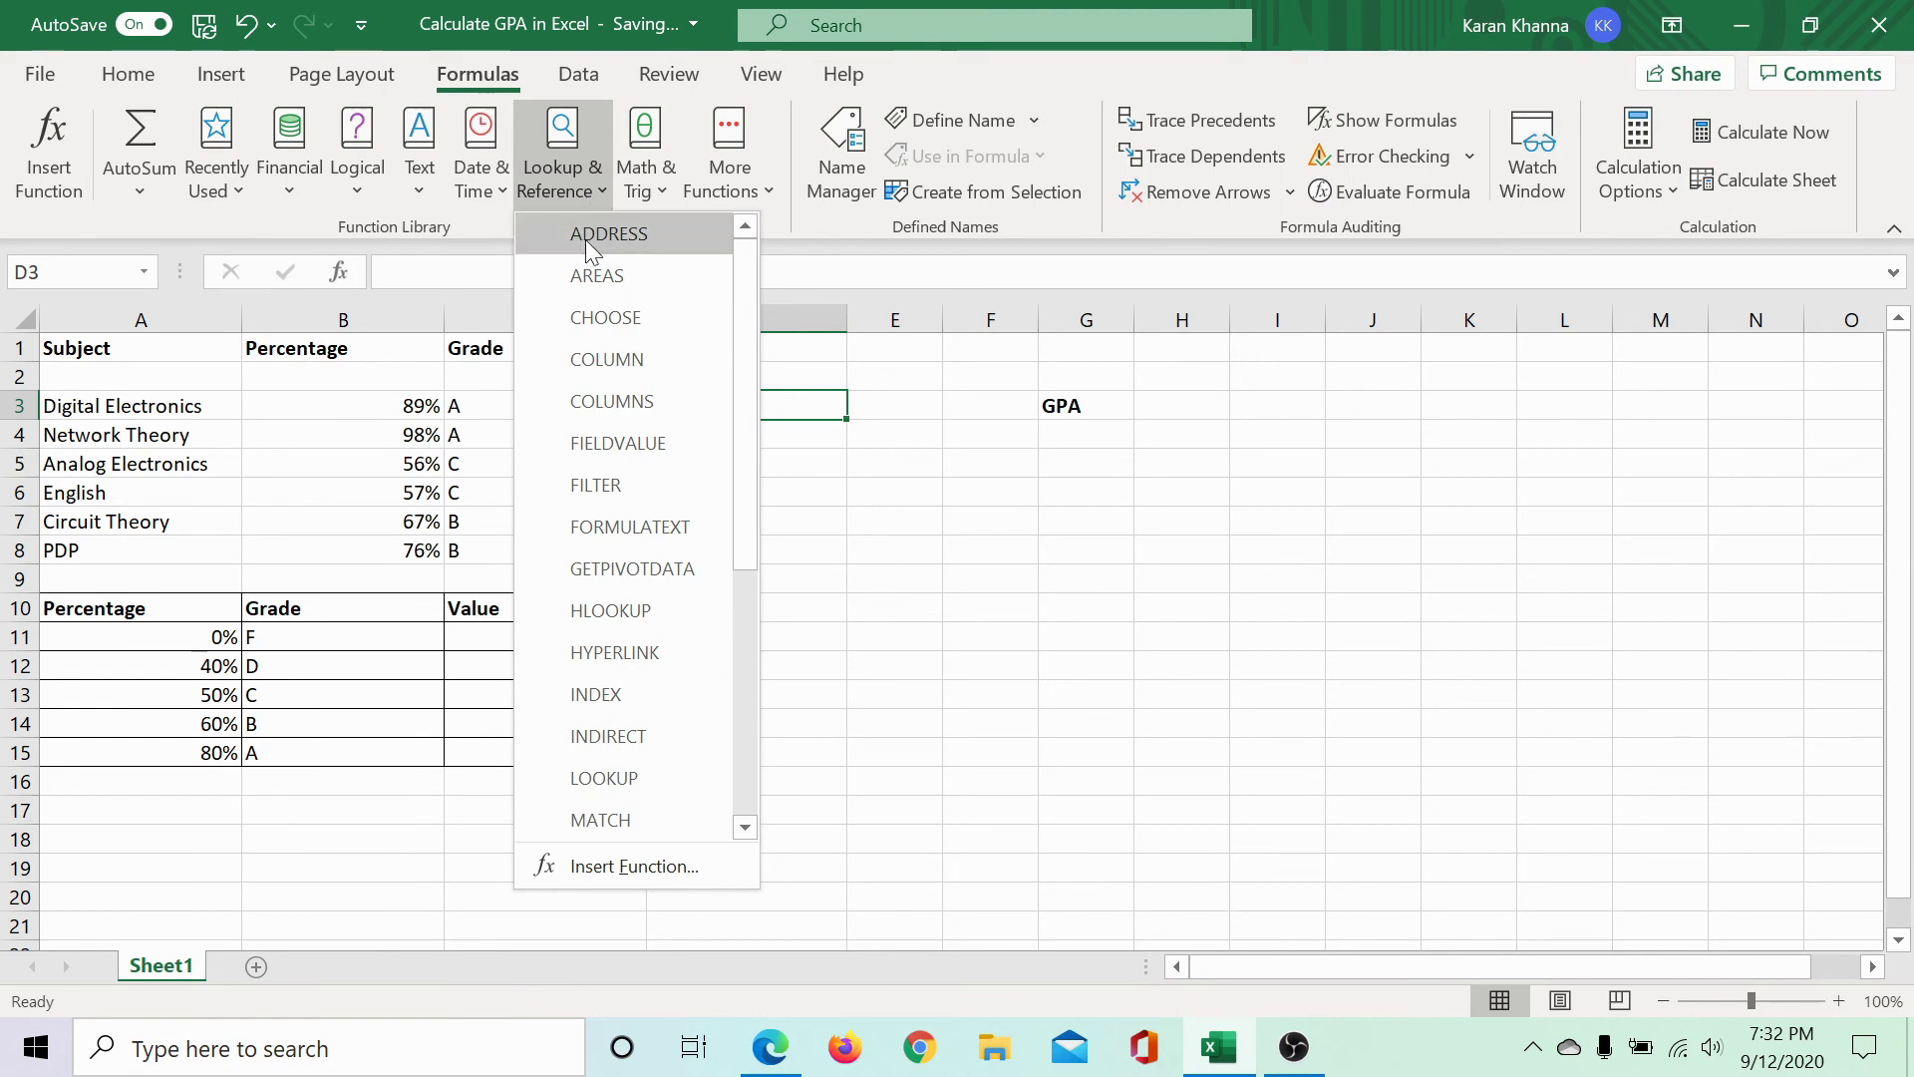
pyautogui.scroll(-4, 610, 584)
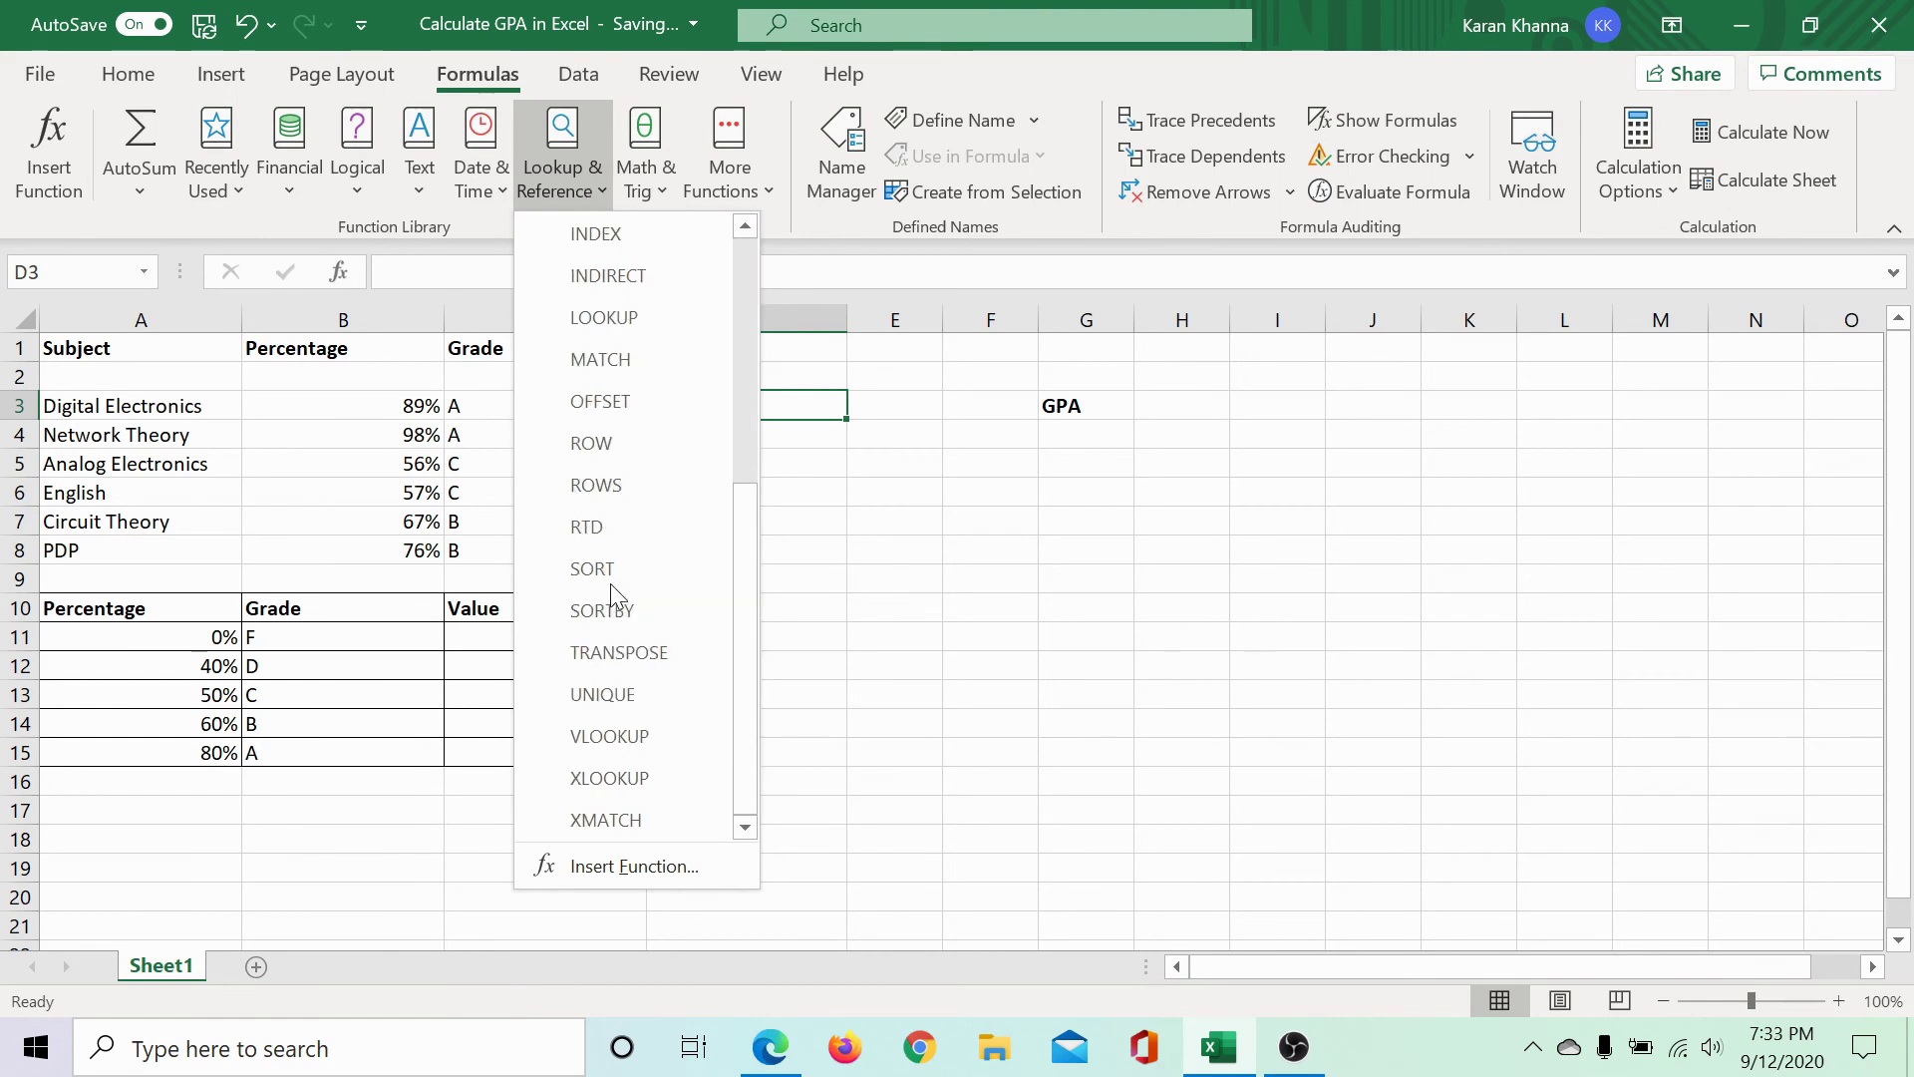
# Step: Build D3's VLOOKUP with B3, $A$10:$C$15 and column 3, returning value 4
pyautogui.click(596, 738)
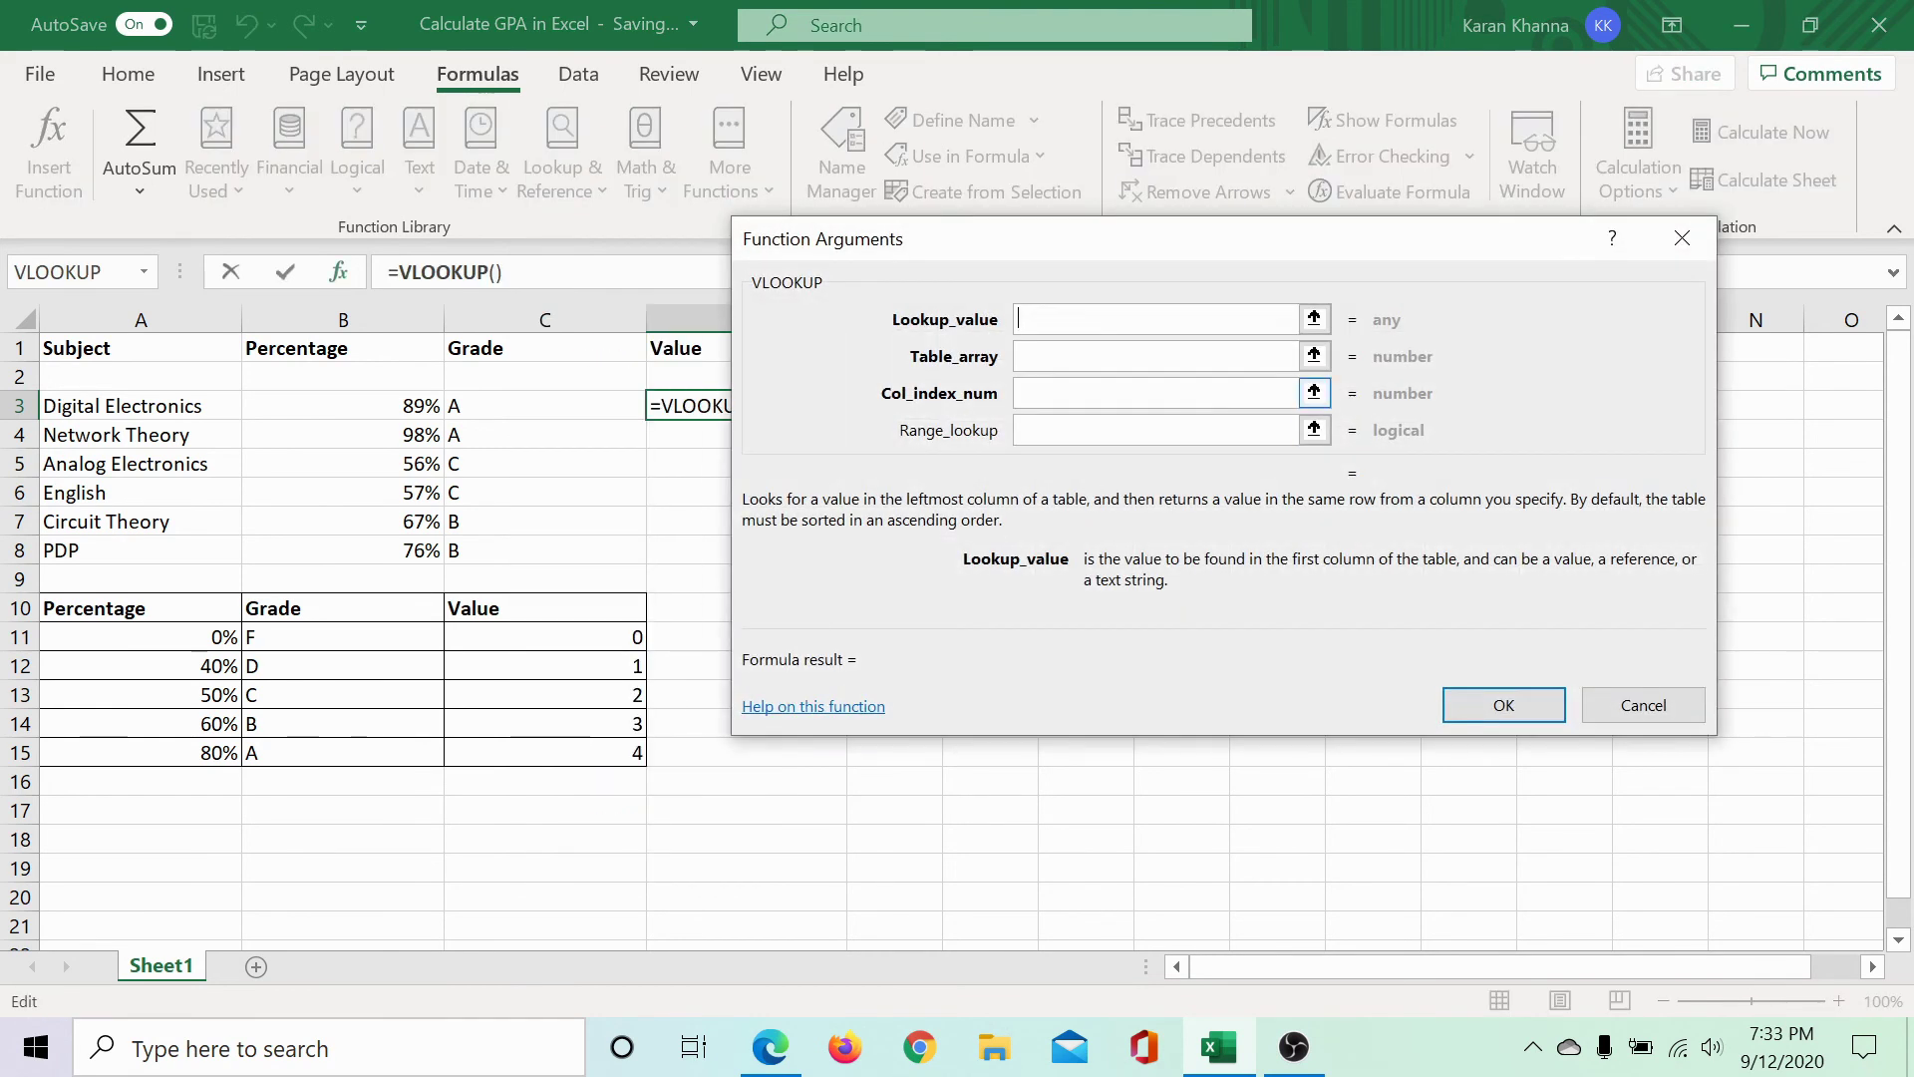
pyautogui.write('B')
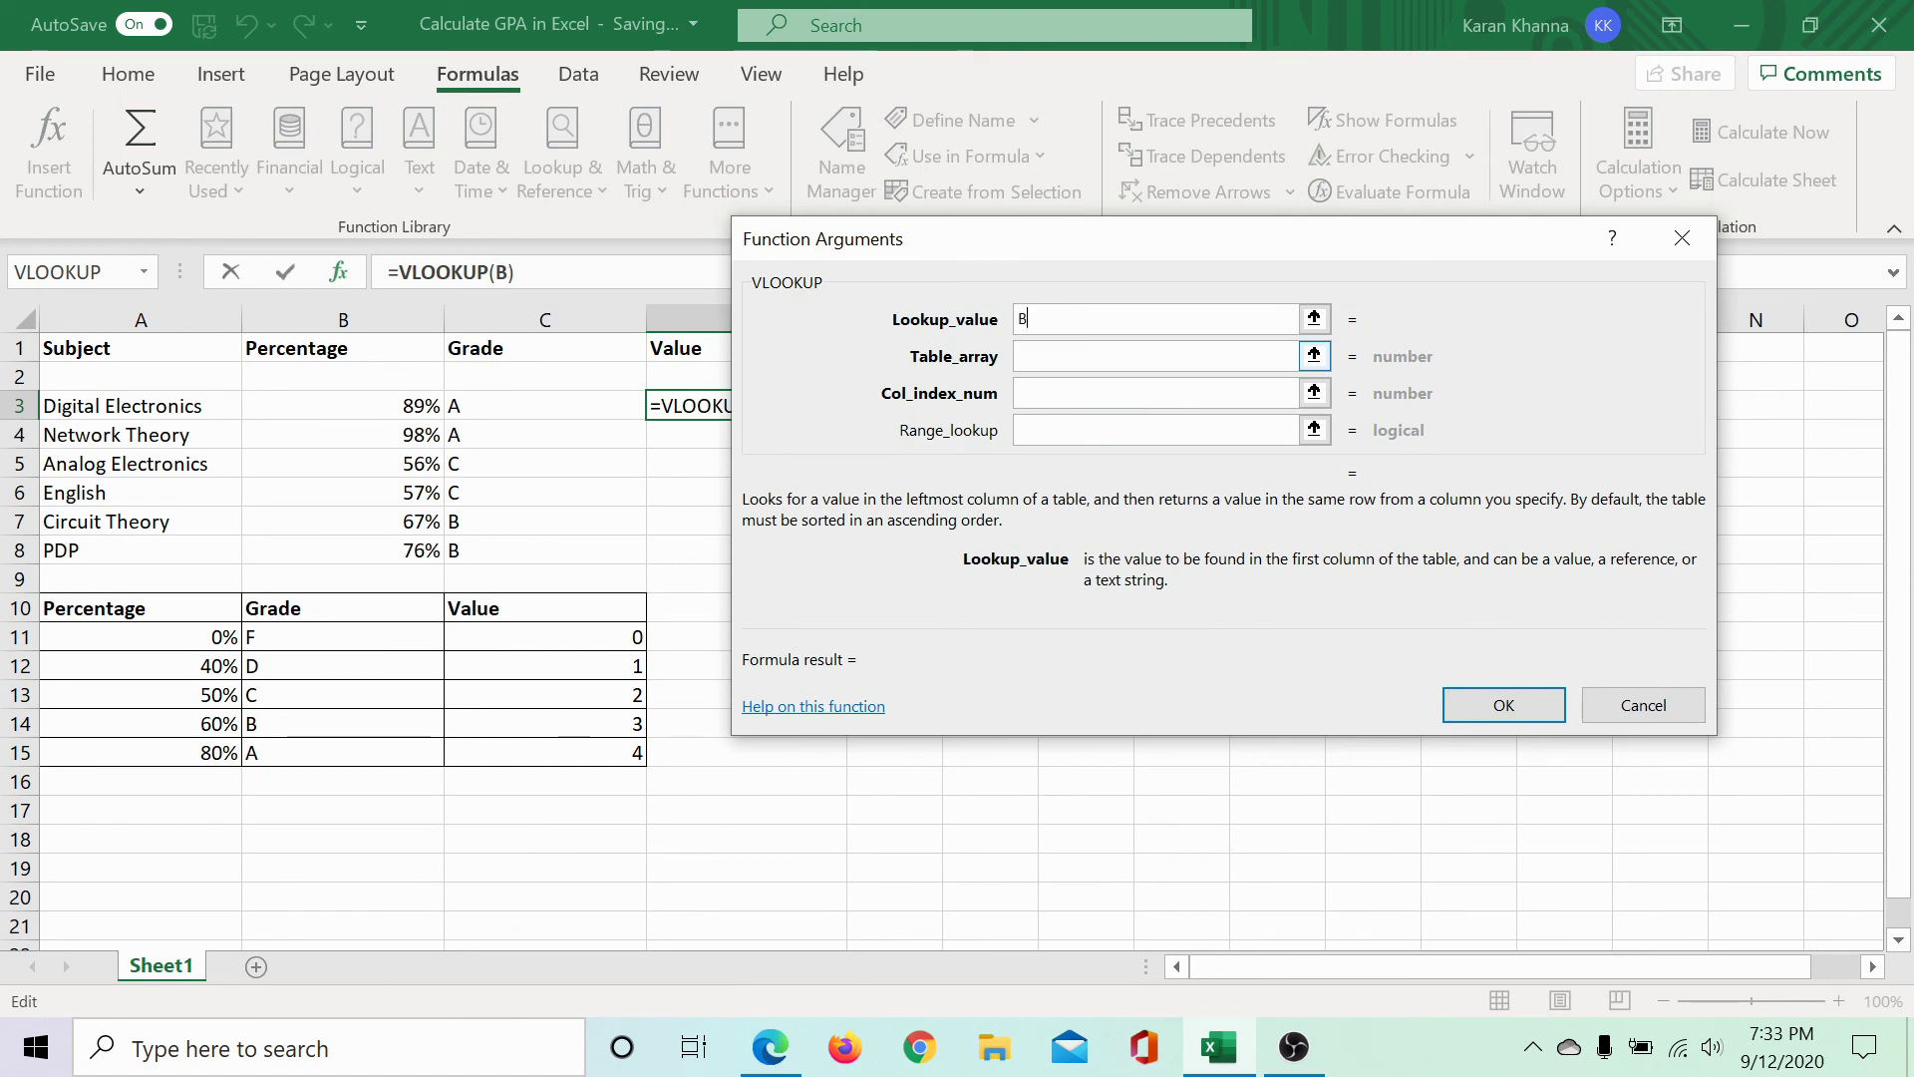
pyautogui.write('3')
pyautogui.press('Tab')
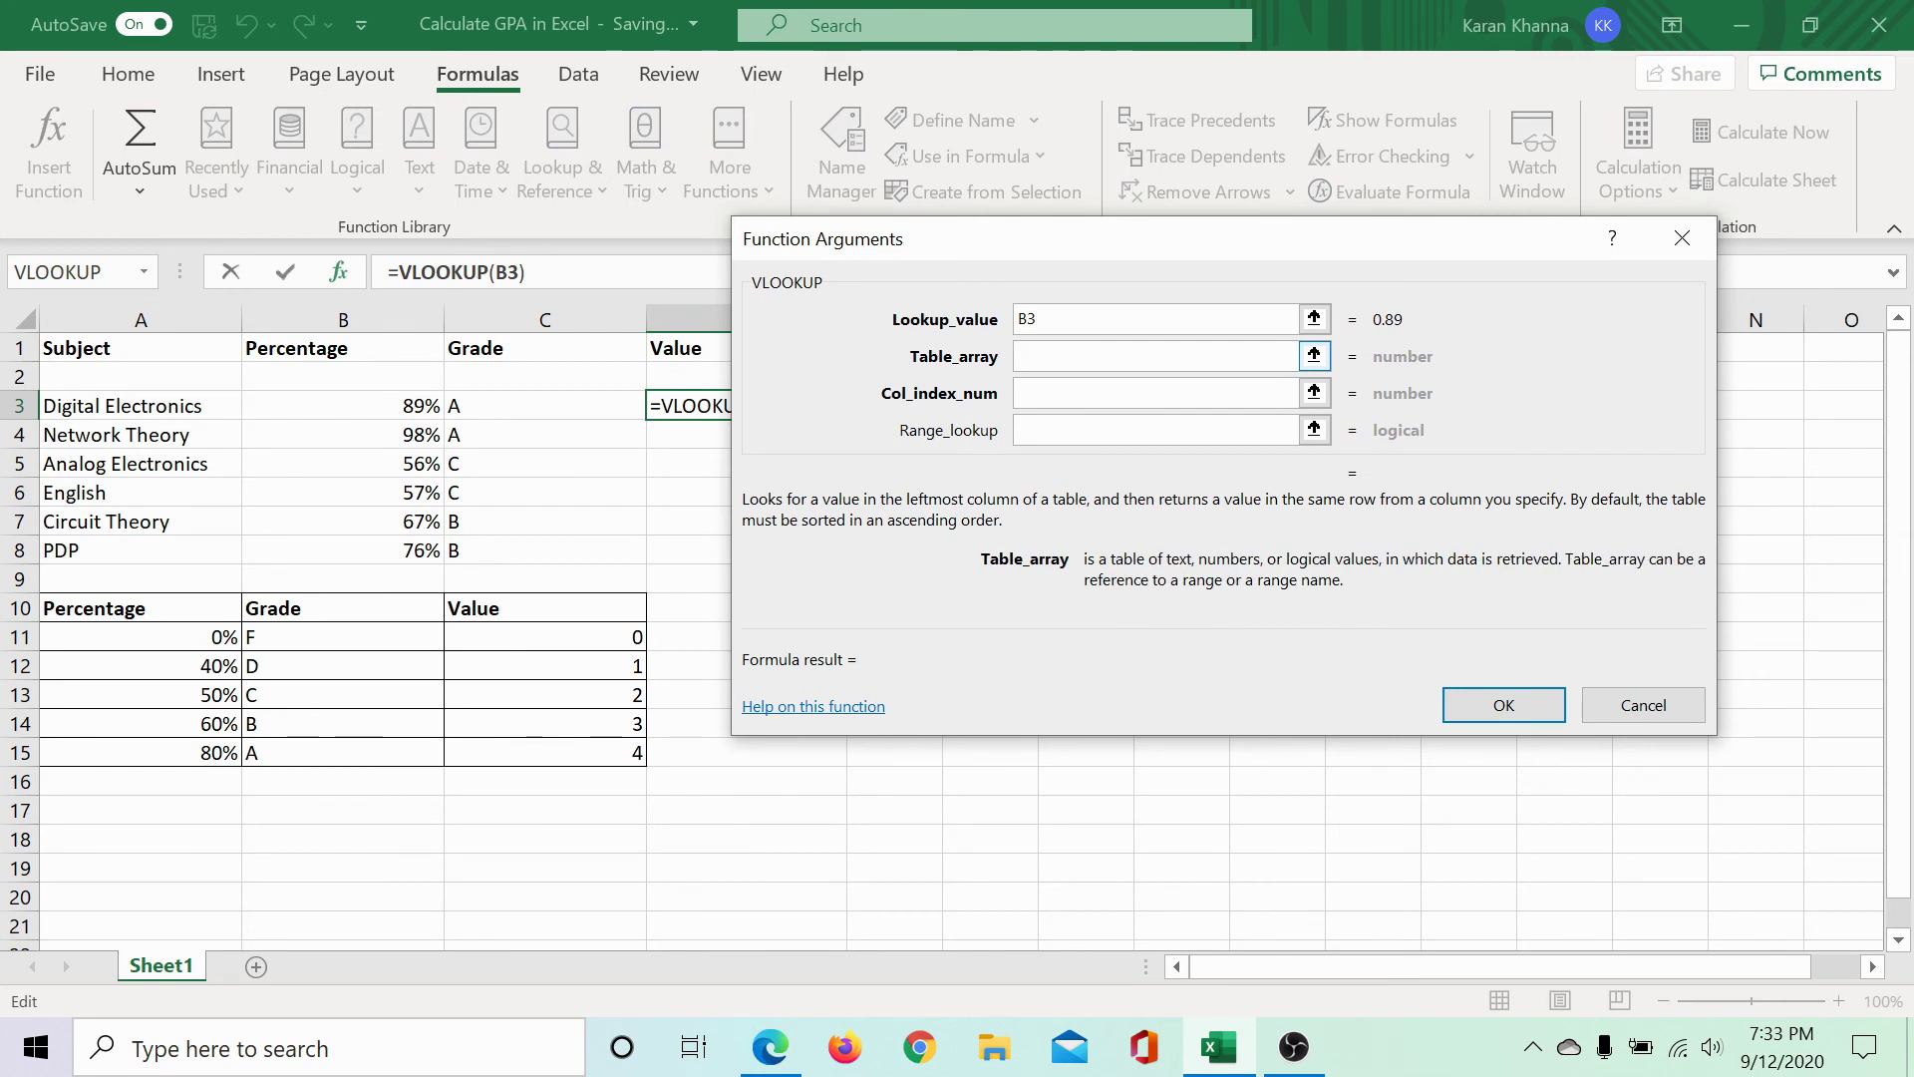
pyautogui.write('A10:C15')
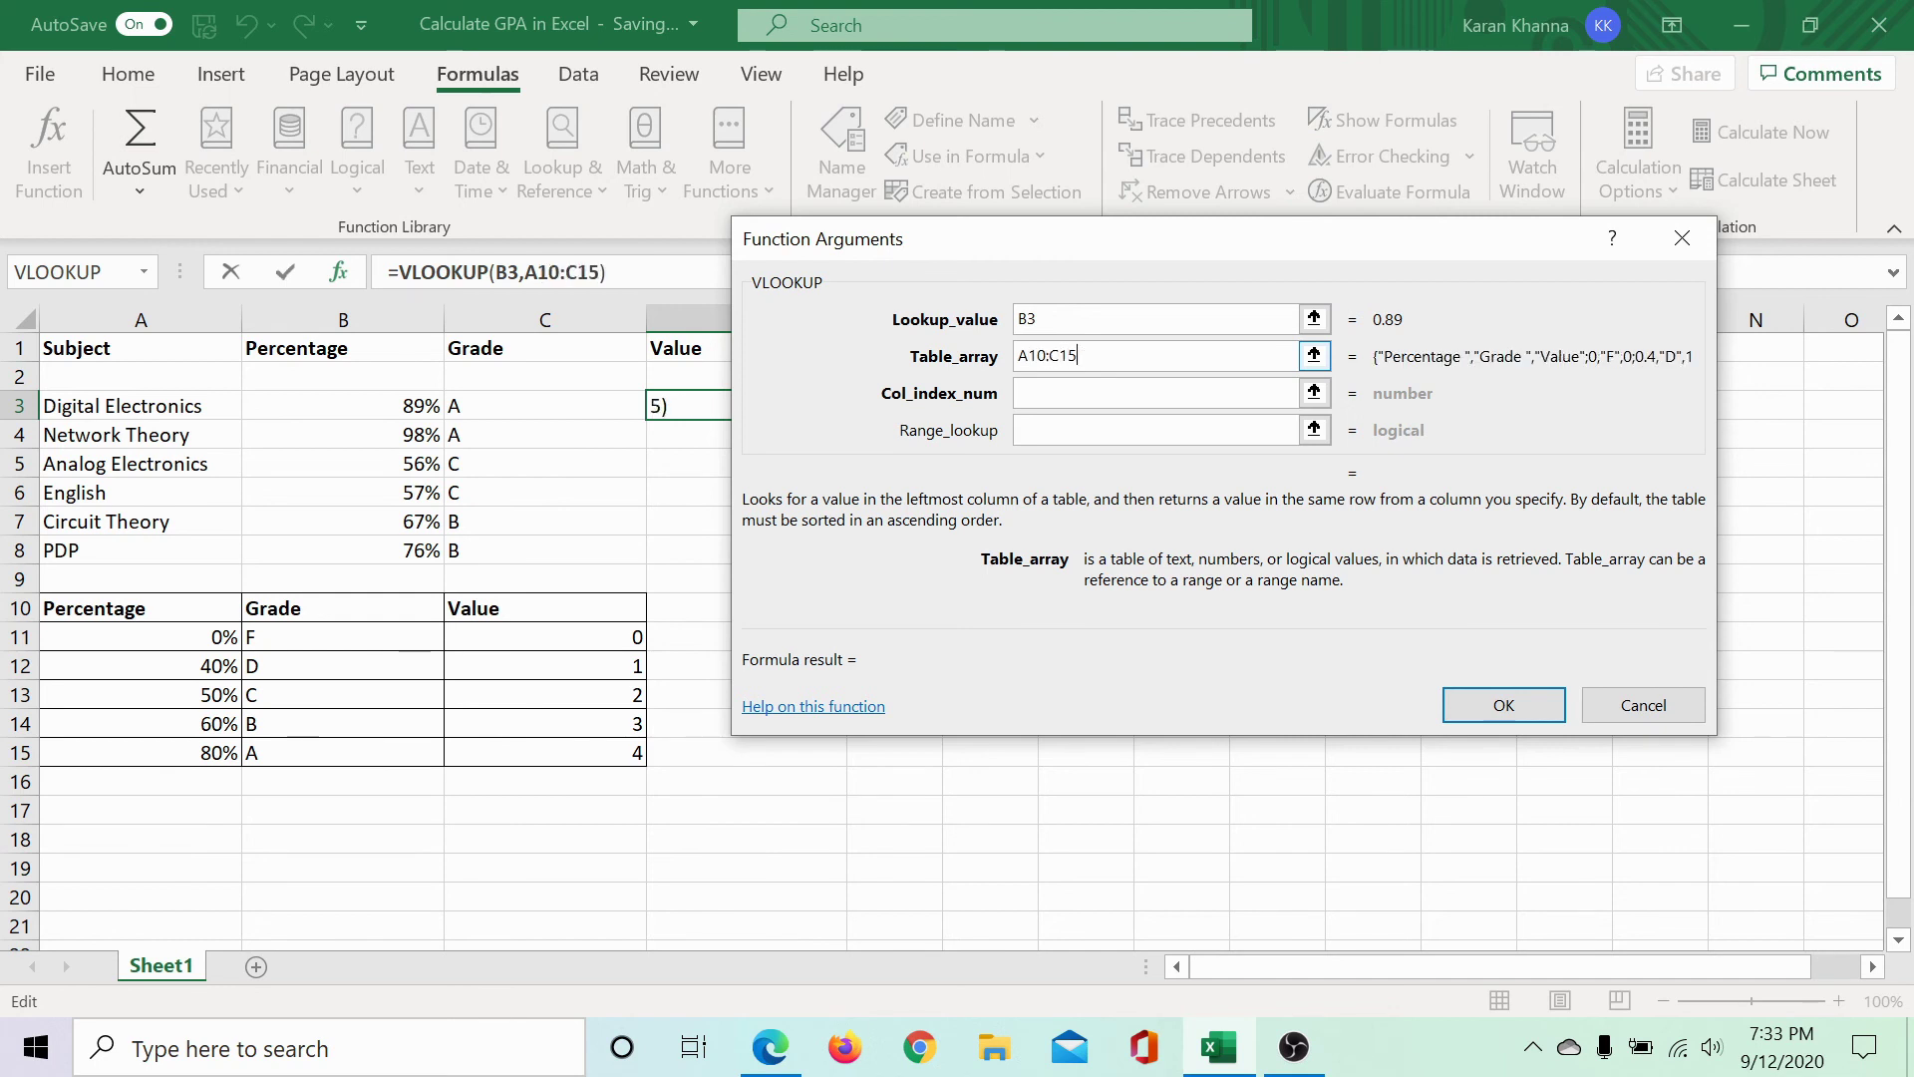
pyautogui.click(1018, 356)
pyautogui.write('$')
pyautogui.press('Right')
pyautogui.write('$')
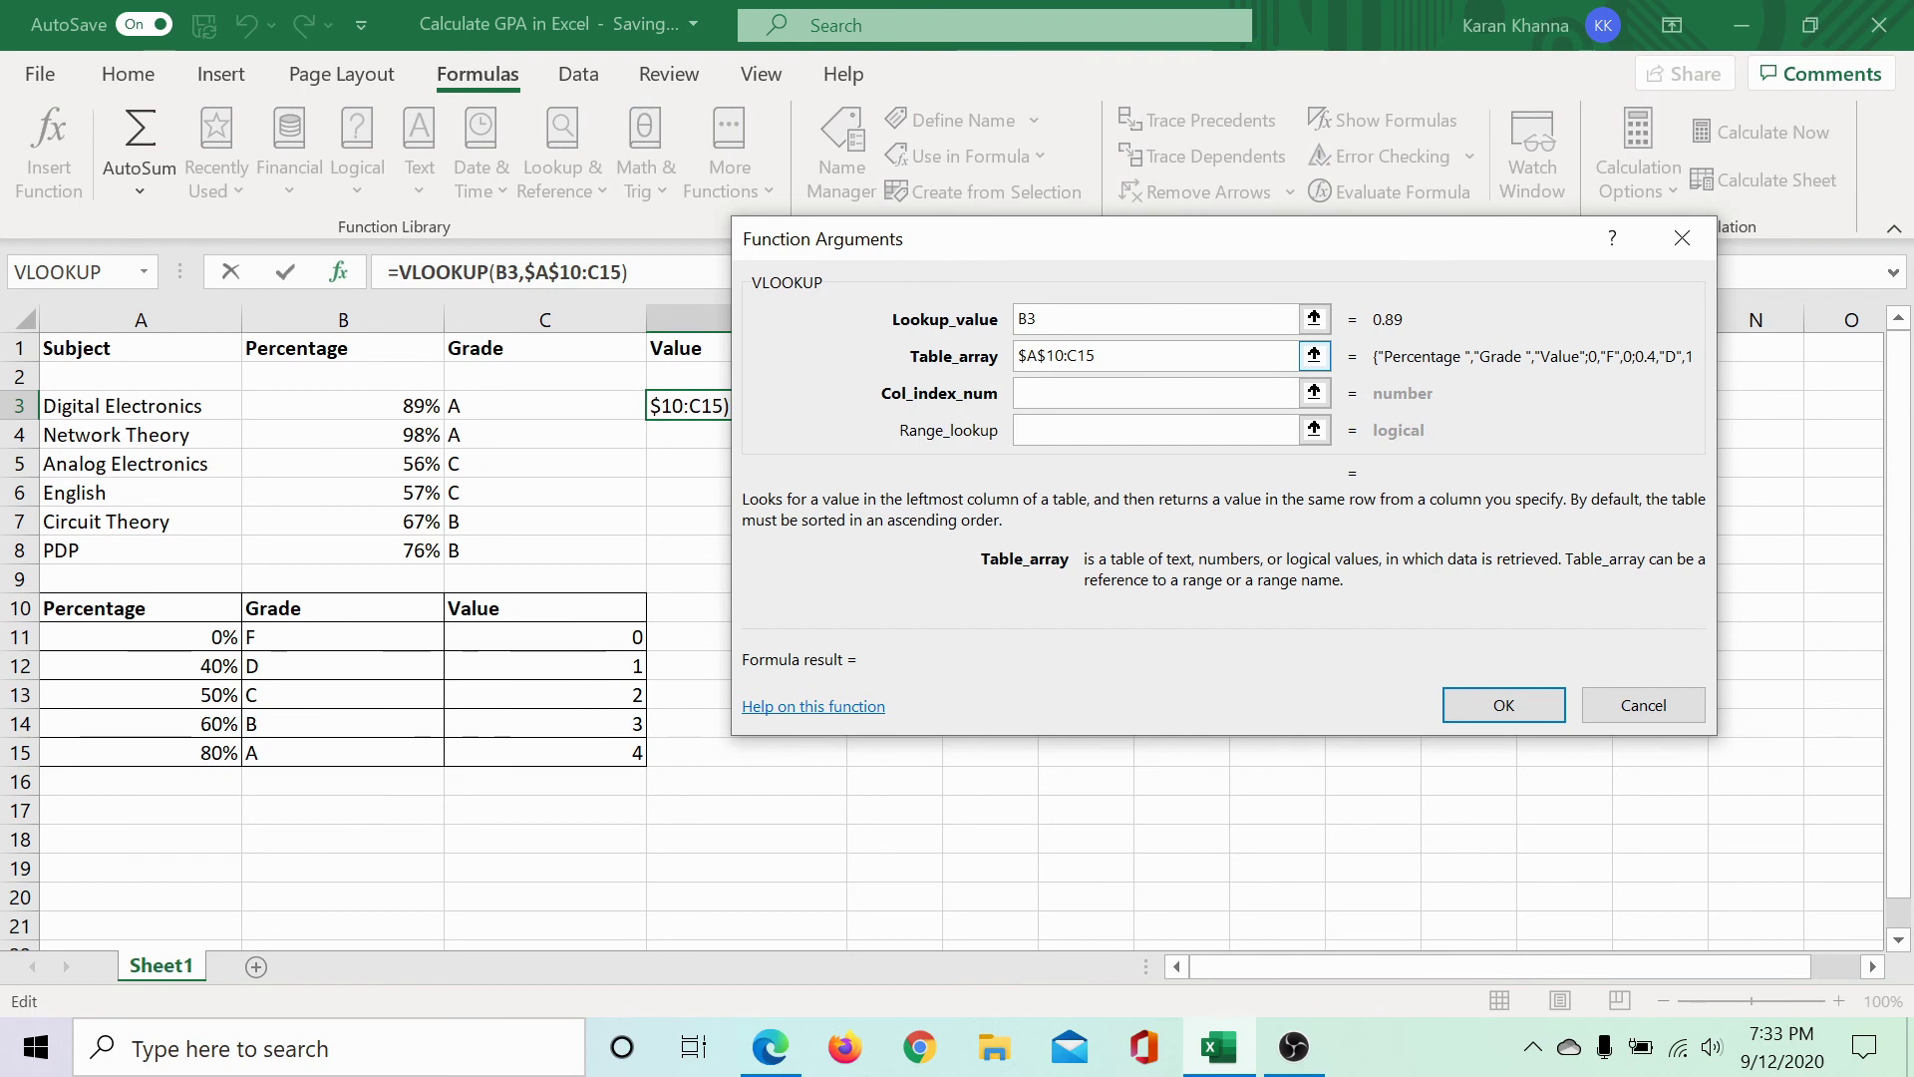
pyautogui.press('Tab')
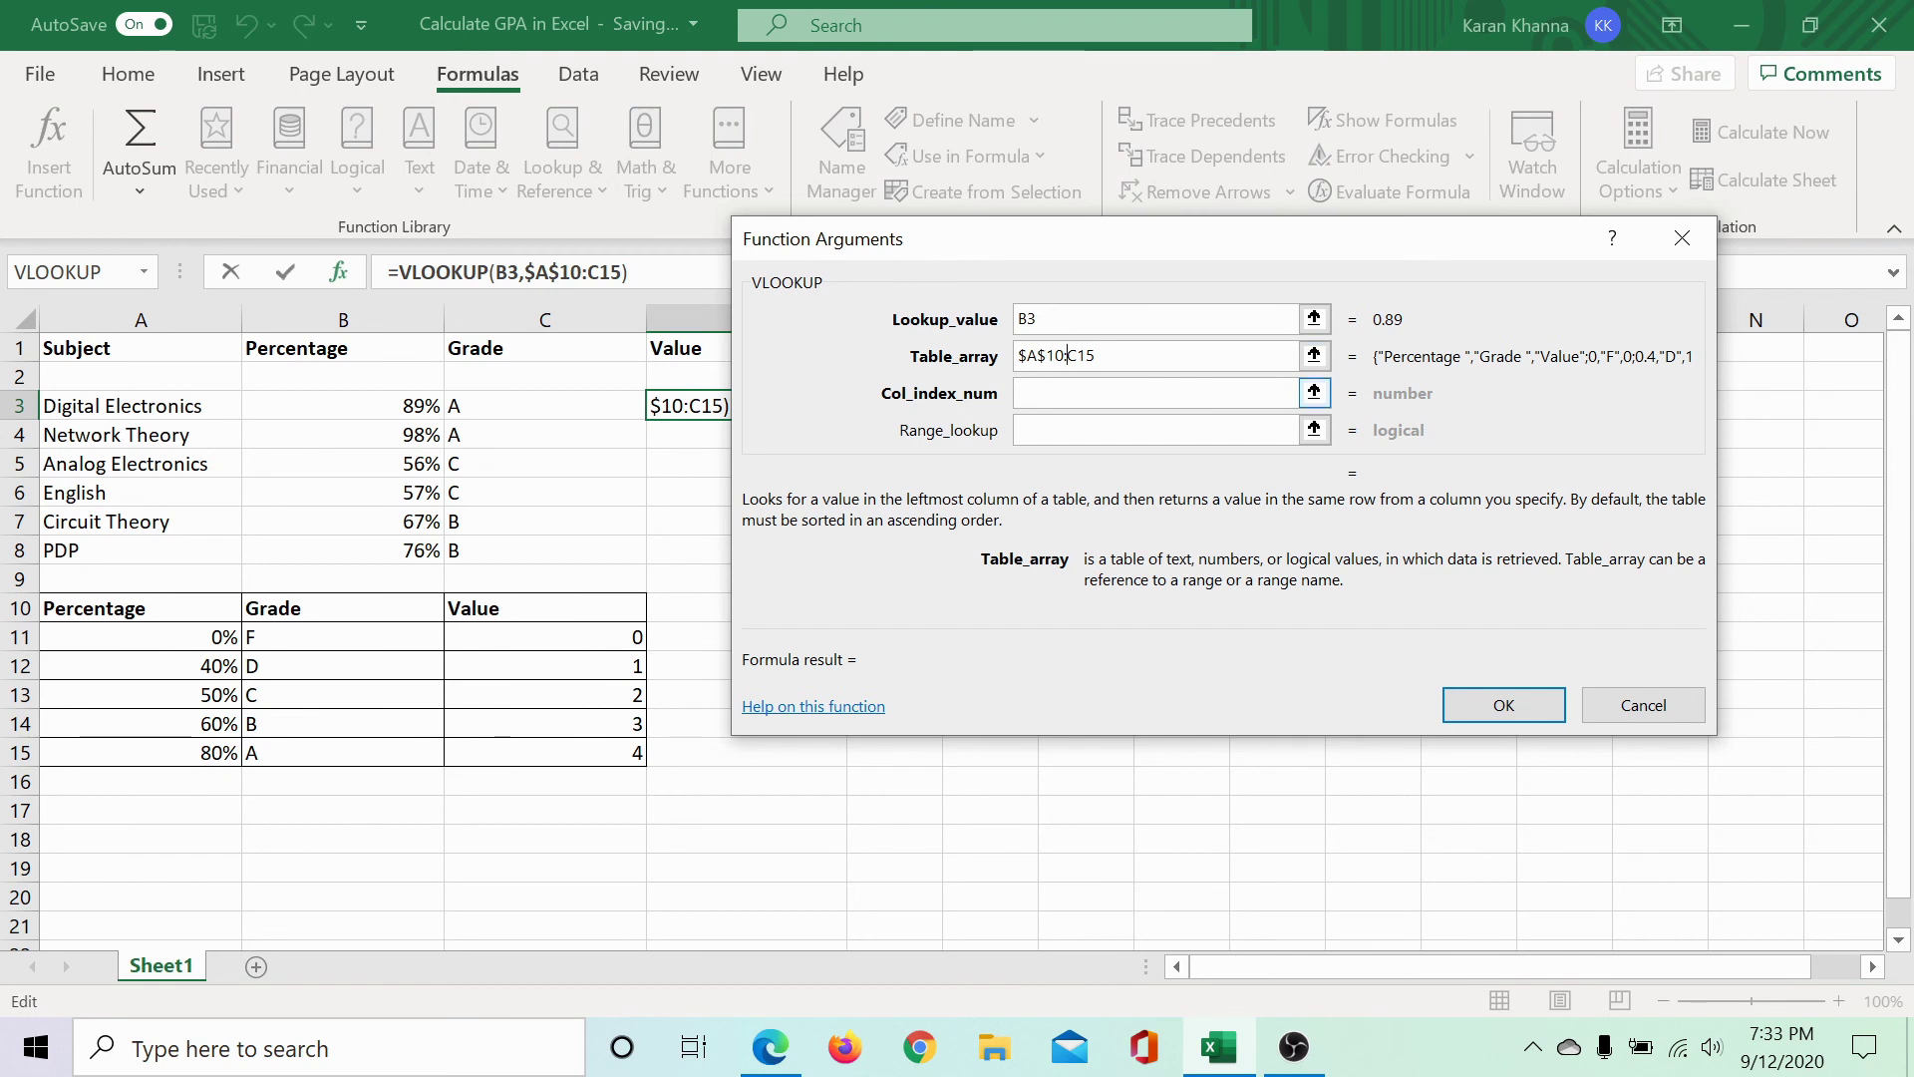
pyautogui.write('$A')
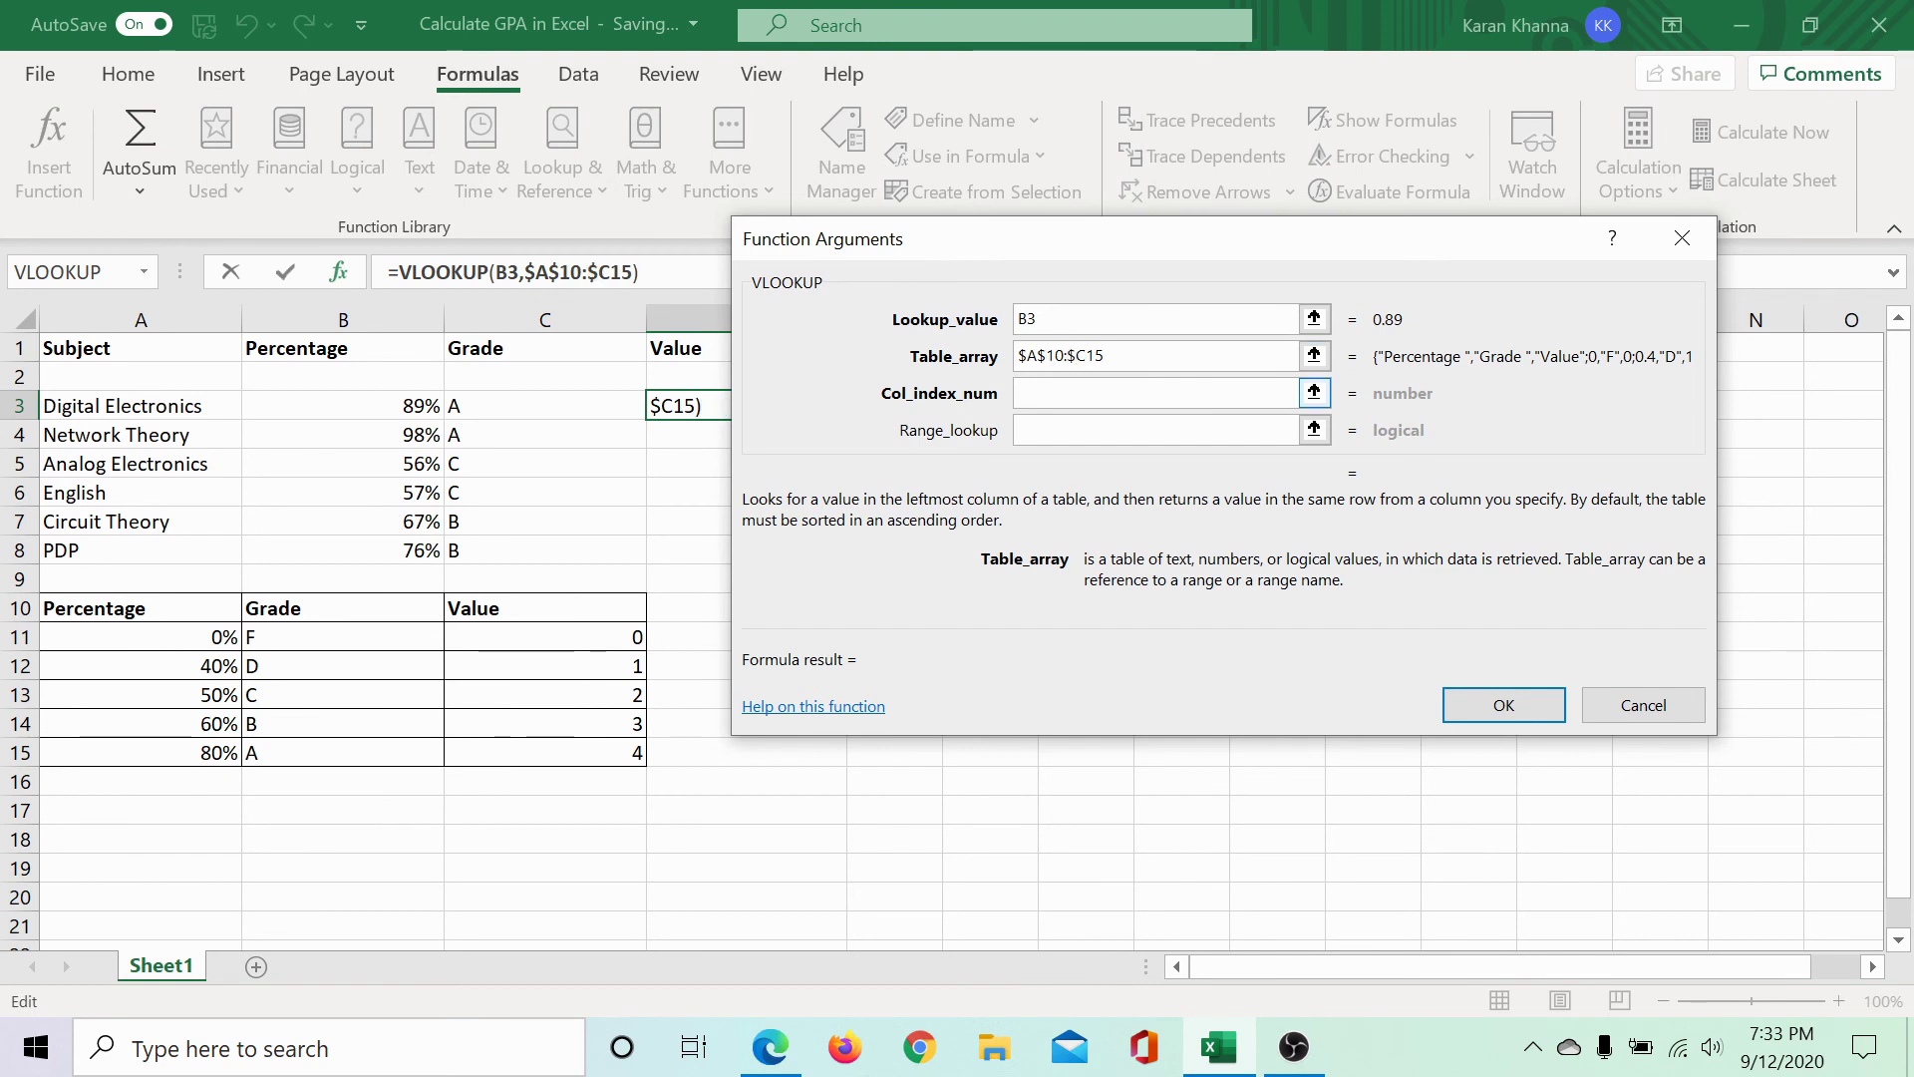
pyautogui.write('$')
pyautogui.press('Tab')
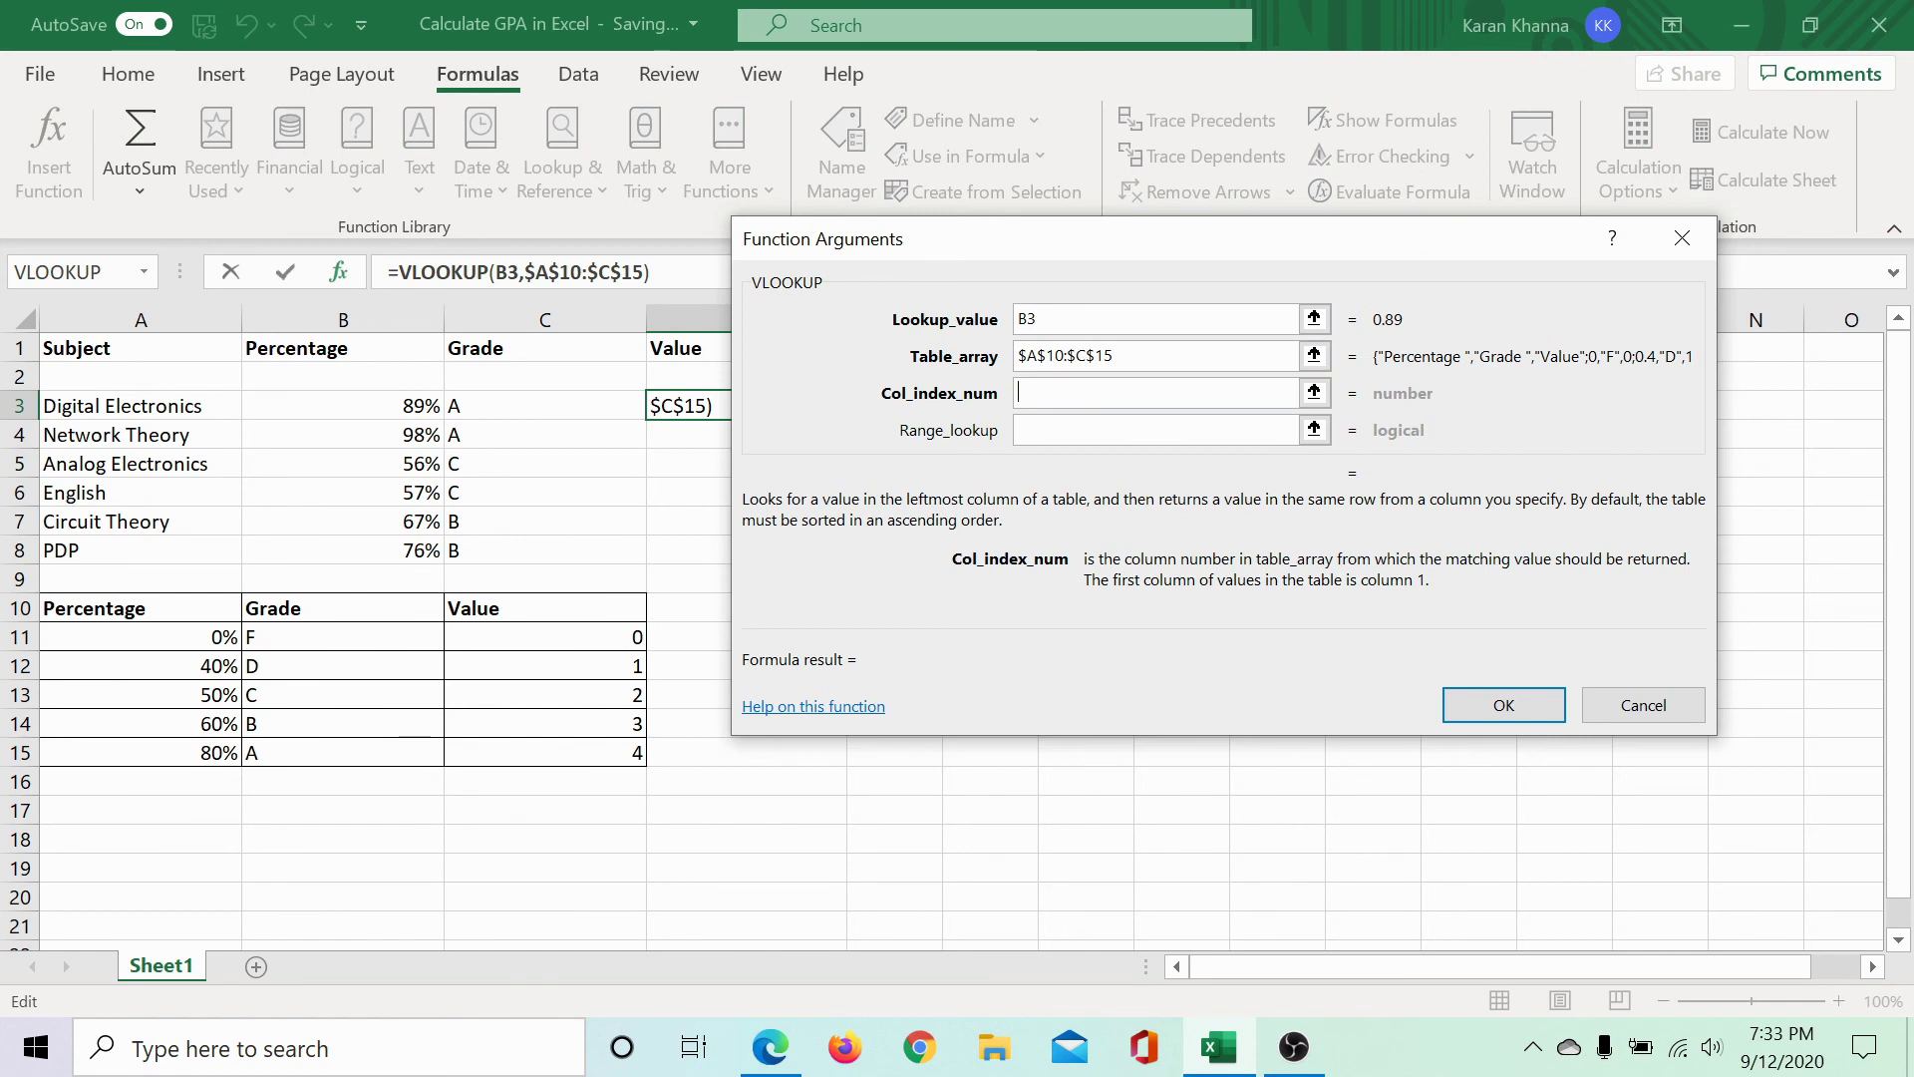
pyautogui.write('3')
pyautogui.click(1504, 705)
# Step: Copy D3's VLOOKUP down to D8, giving values 4, 4, 2, 2, 3, 3
pyautogui.click(787, 424)
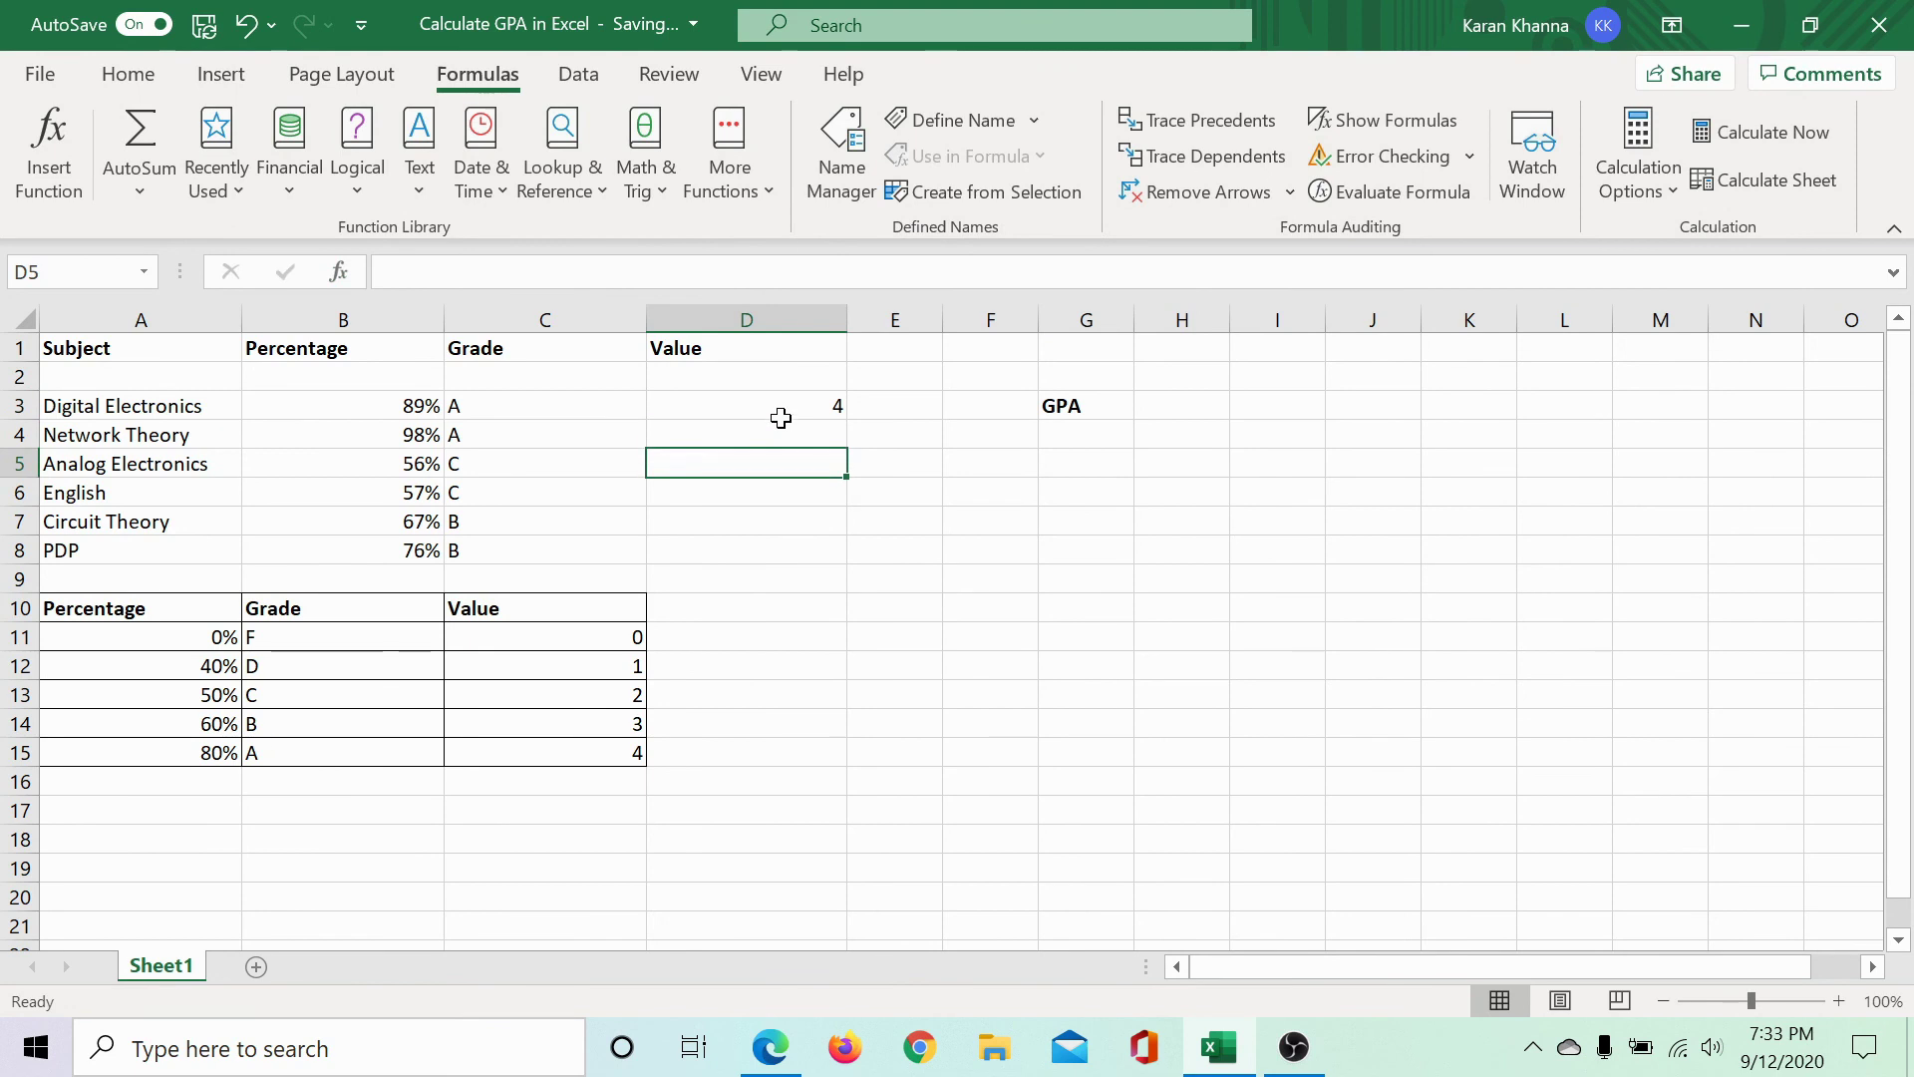
pyautogui.click(783, 412)
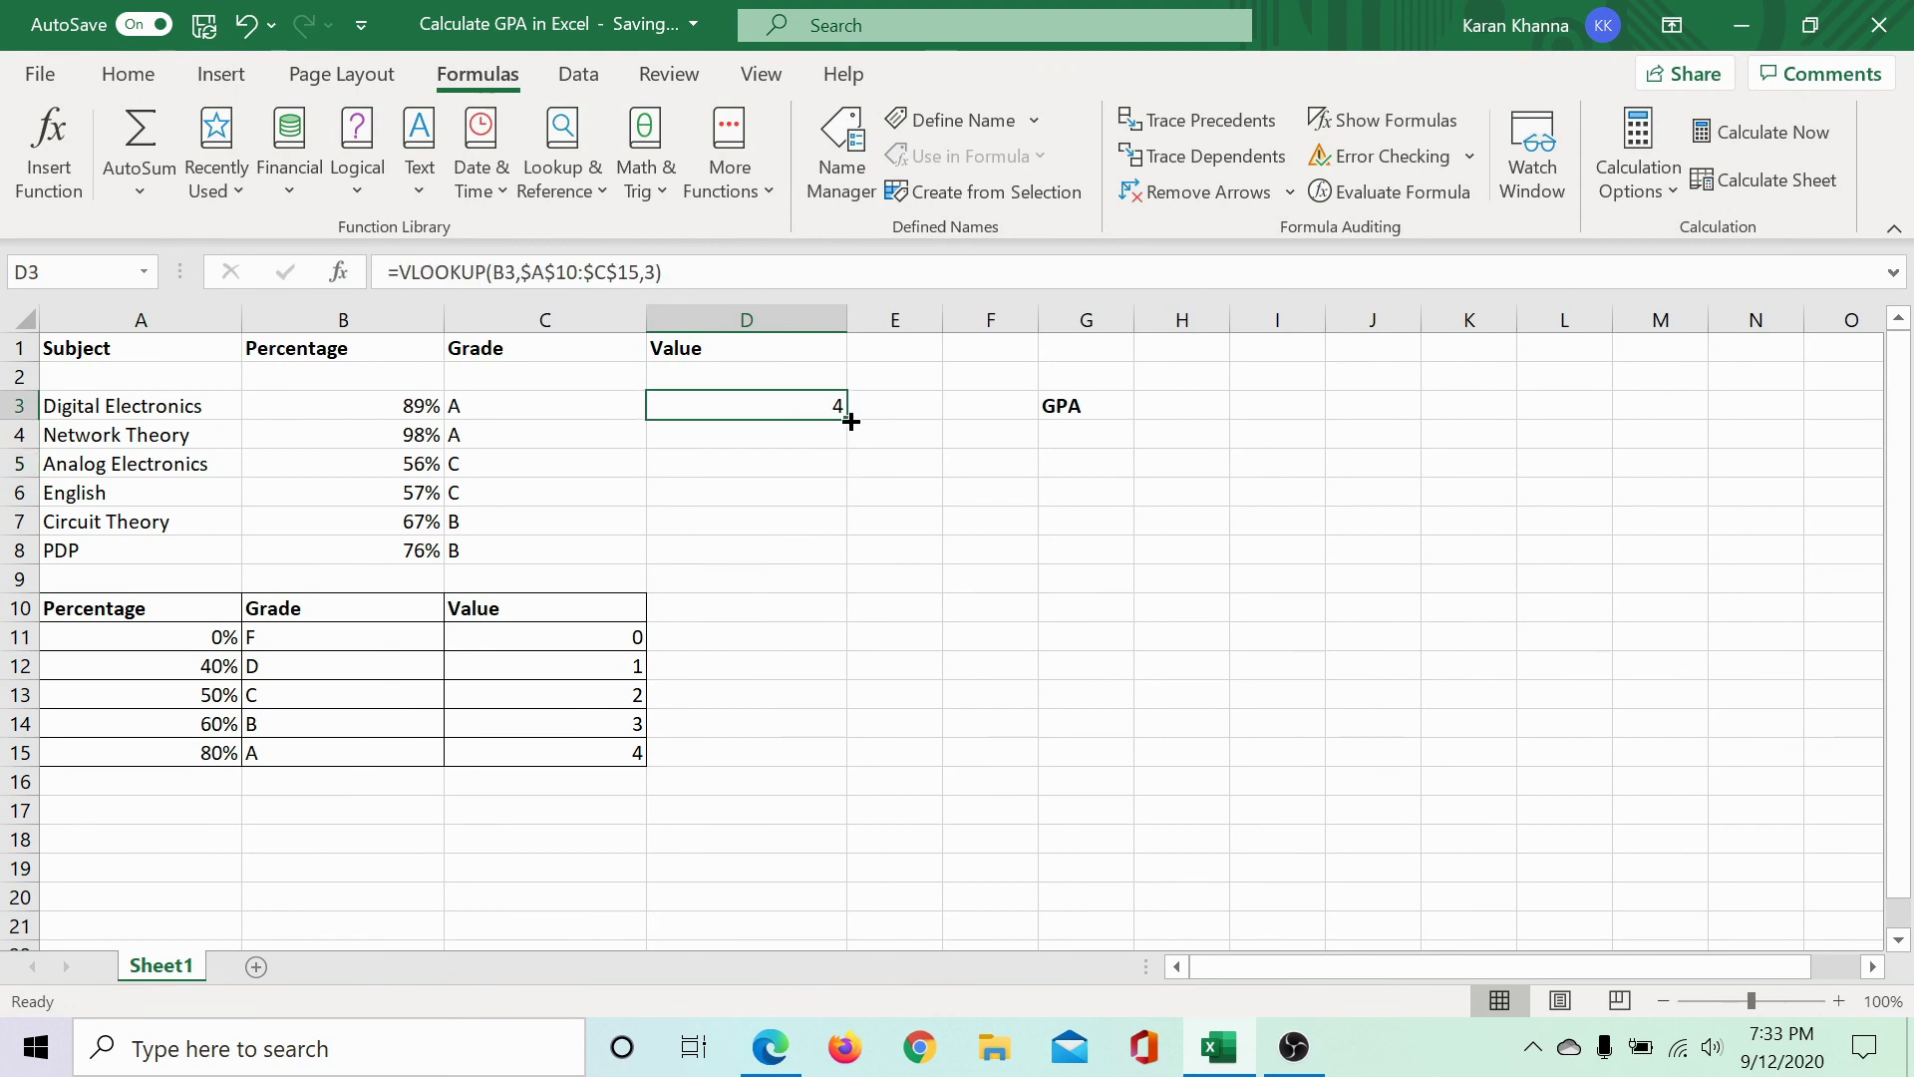
pyautogui.moveTo(850, 421); pyautogui.dragTo(839, 561)
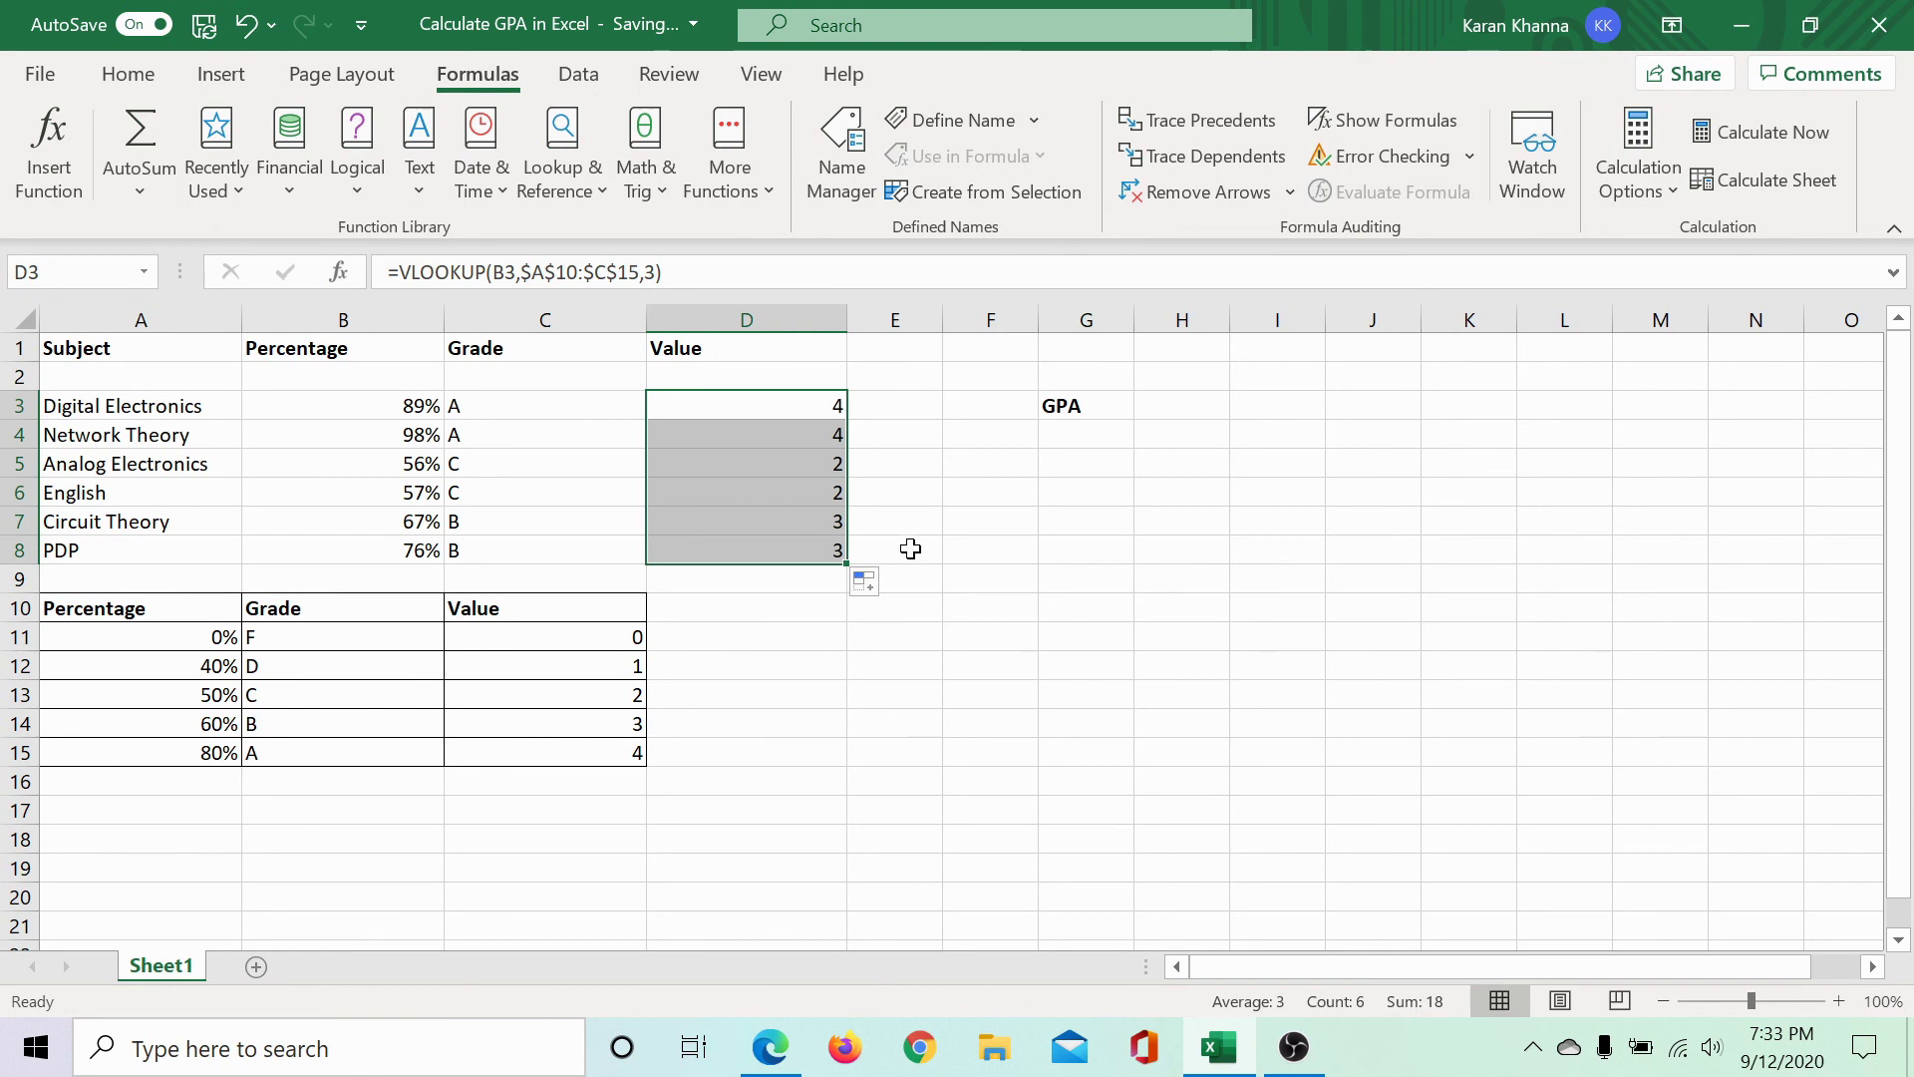
# Step: Type the label Total in C9
pyautogui.doubleClick(595, 579)
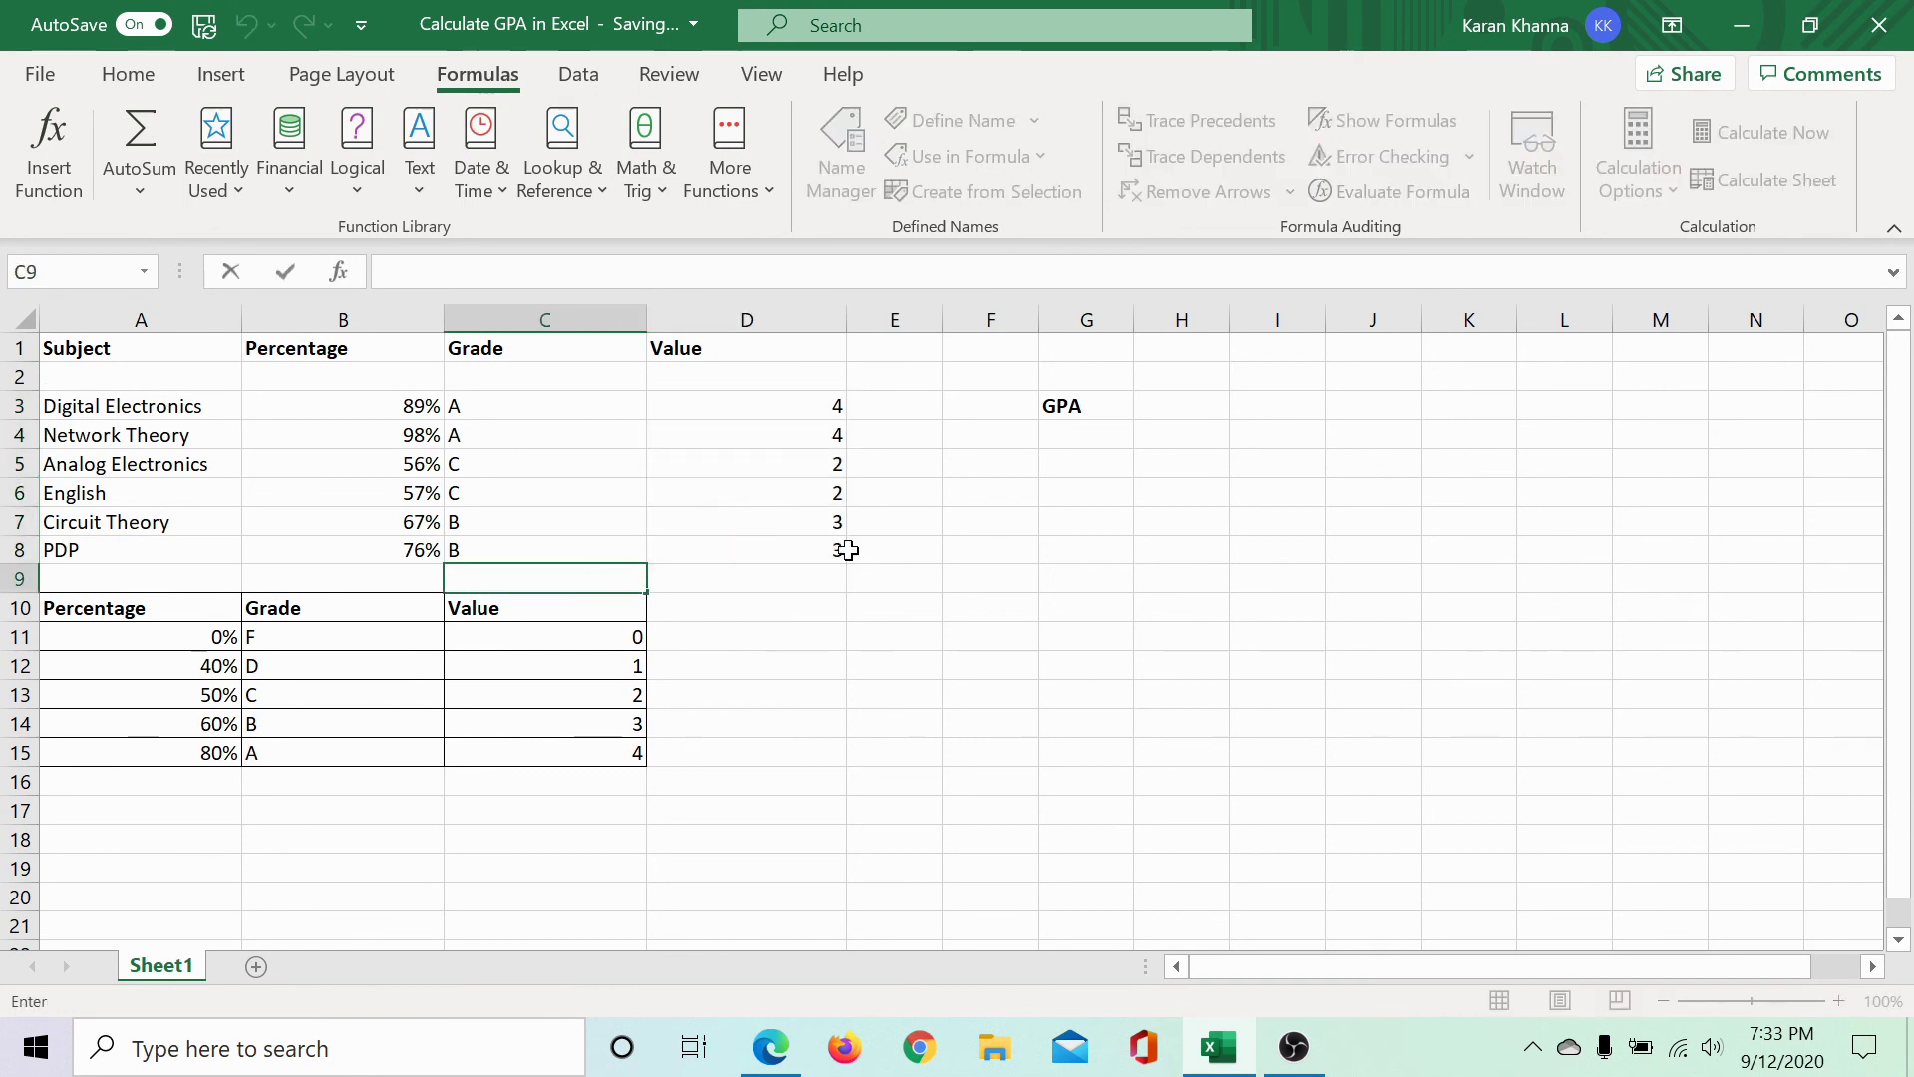
pyautogui.write('B')
pyautogui.press('BackSpace')
pyautogui.write('Tota')
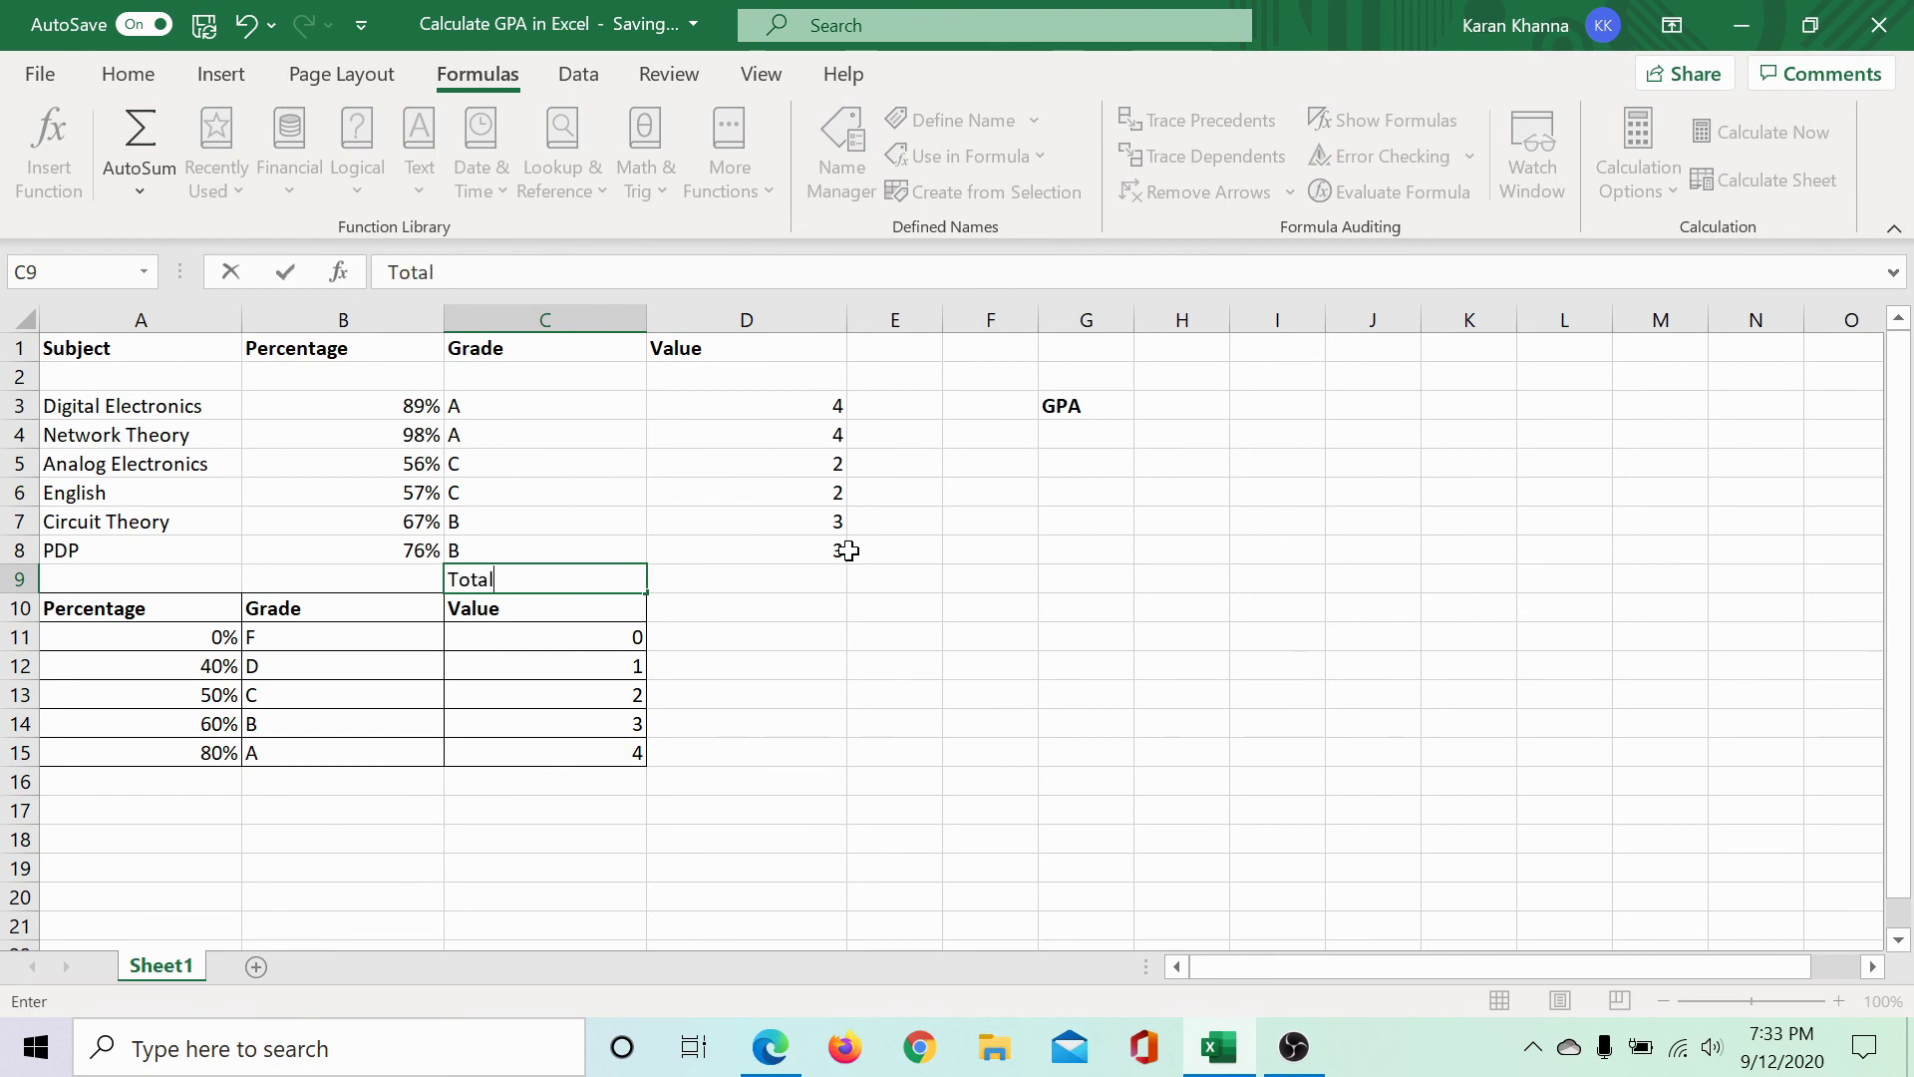
pyautogui.write('l')
# Step: AutoSum D3:D9 so D9 shows the total of 18
pyautogui.moveTo(778, 410); pyautogui.dragTo(778, 581)
pyautogui.click(112, 76)
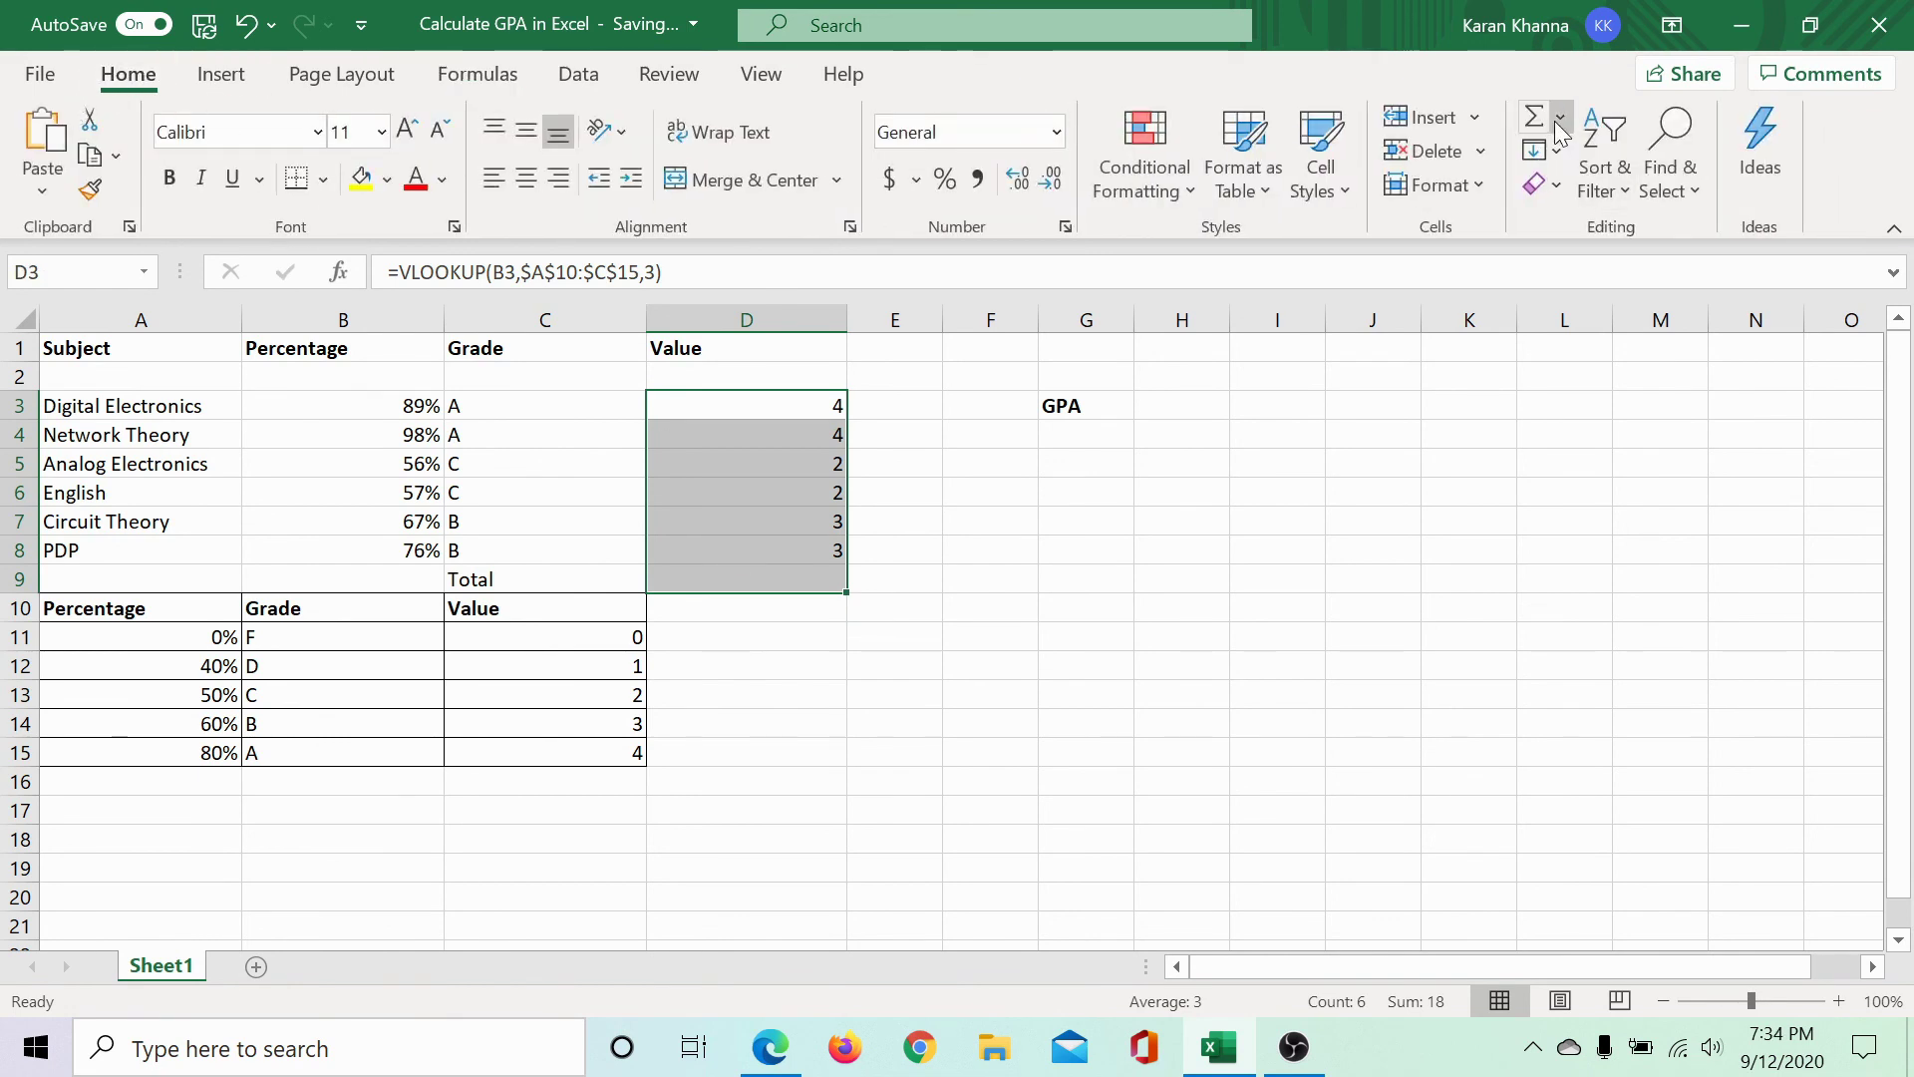
pyautogui.click(954, 666)
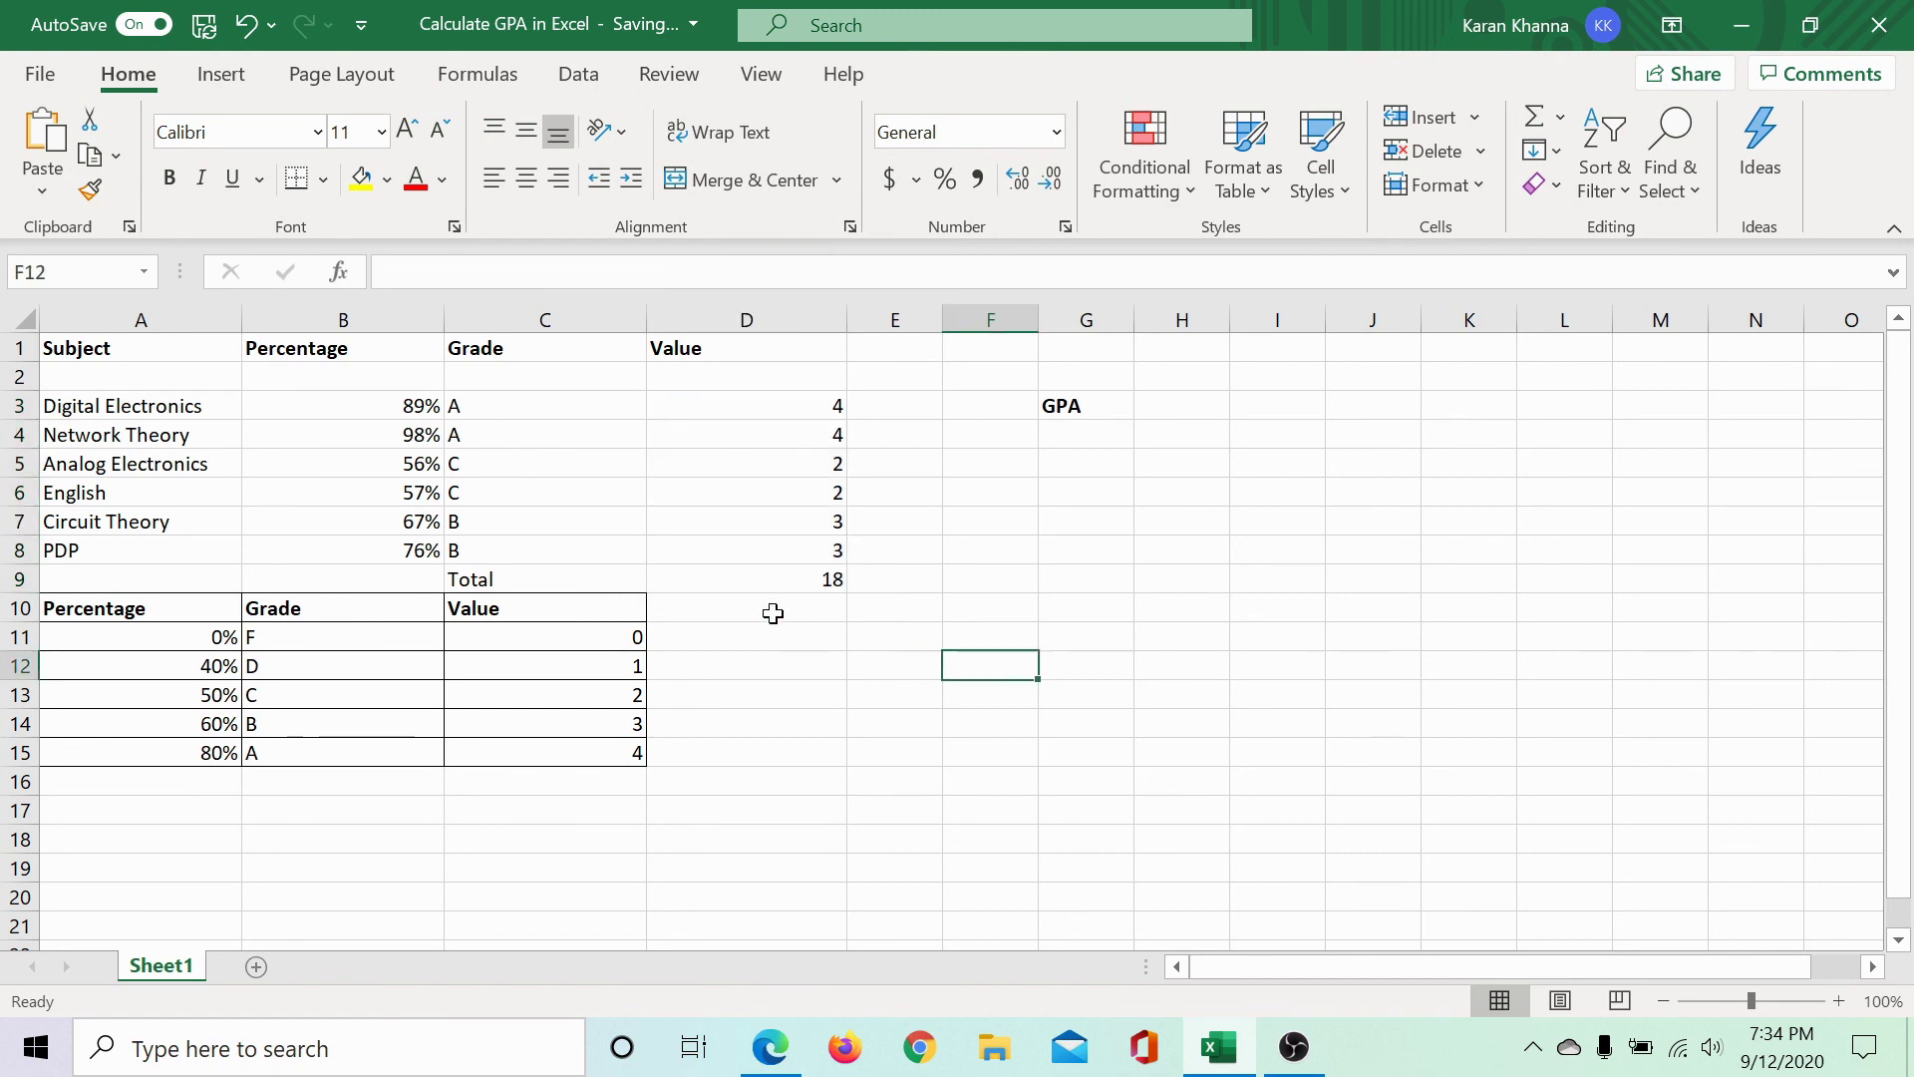
# Step: Make the Total label in C9 bold
pyautogui.click(564, 576)
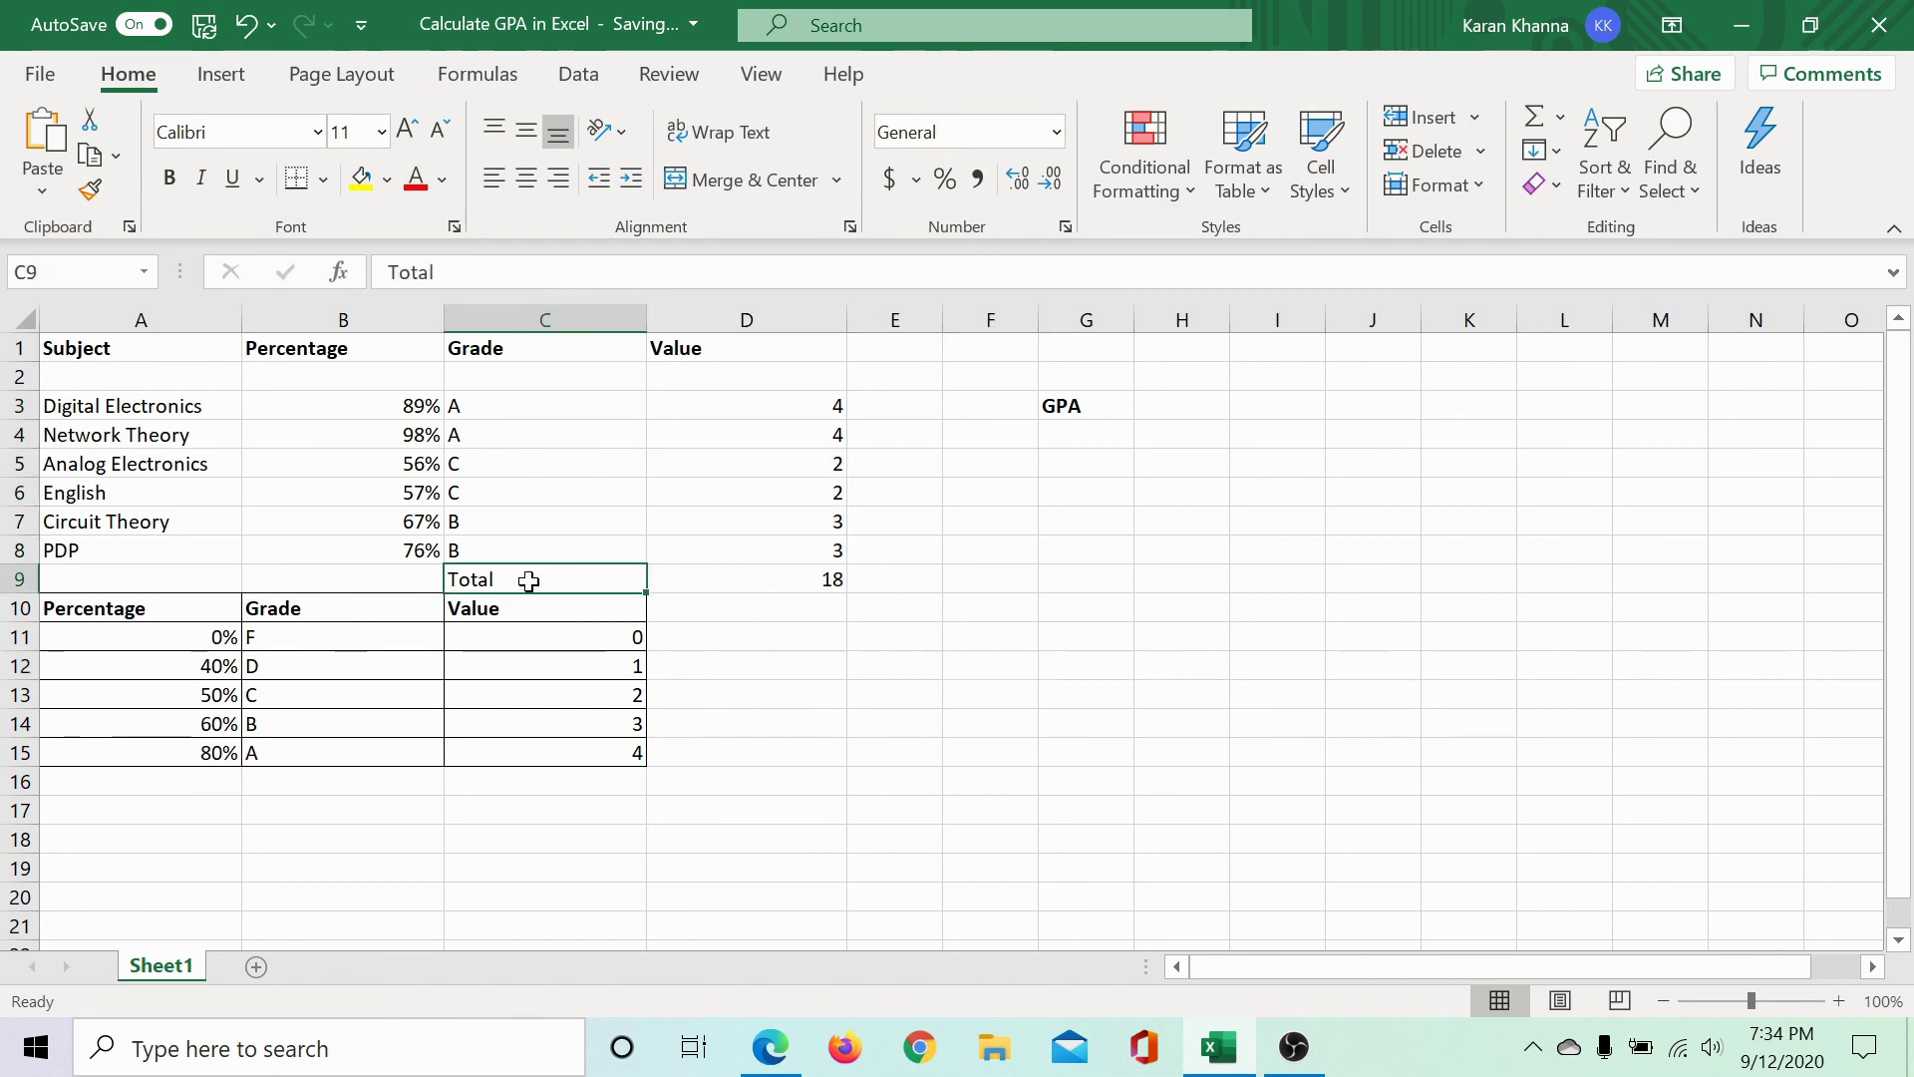
pyautogui.doubleClick(527, 575)
pyautogui.doubleClick(471, 578)
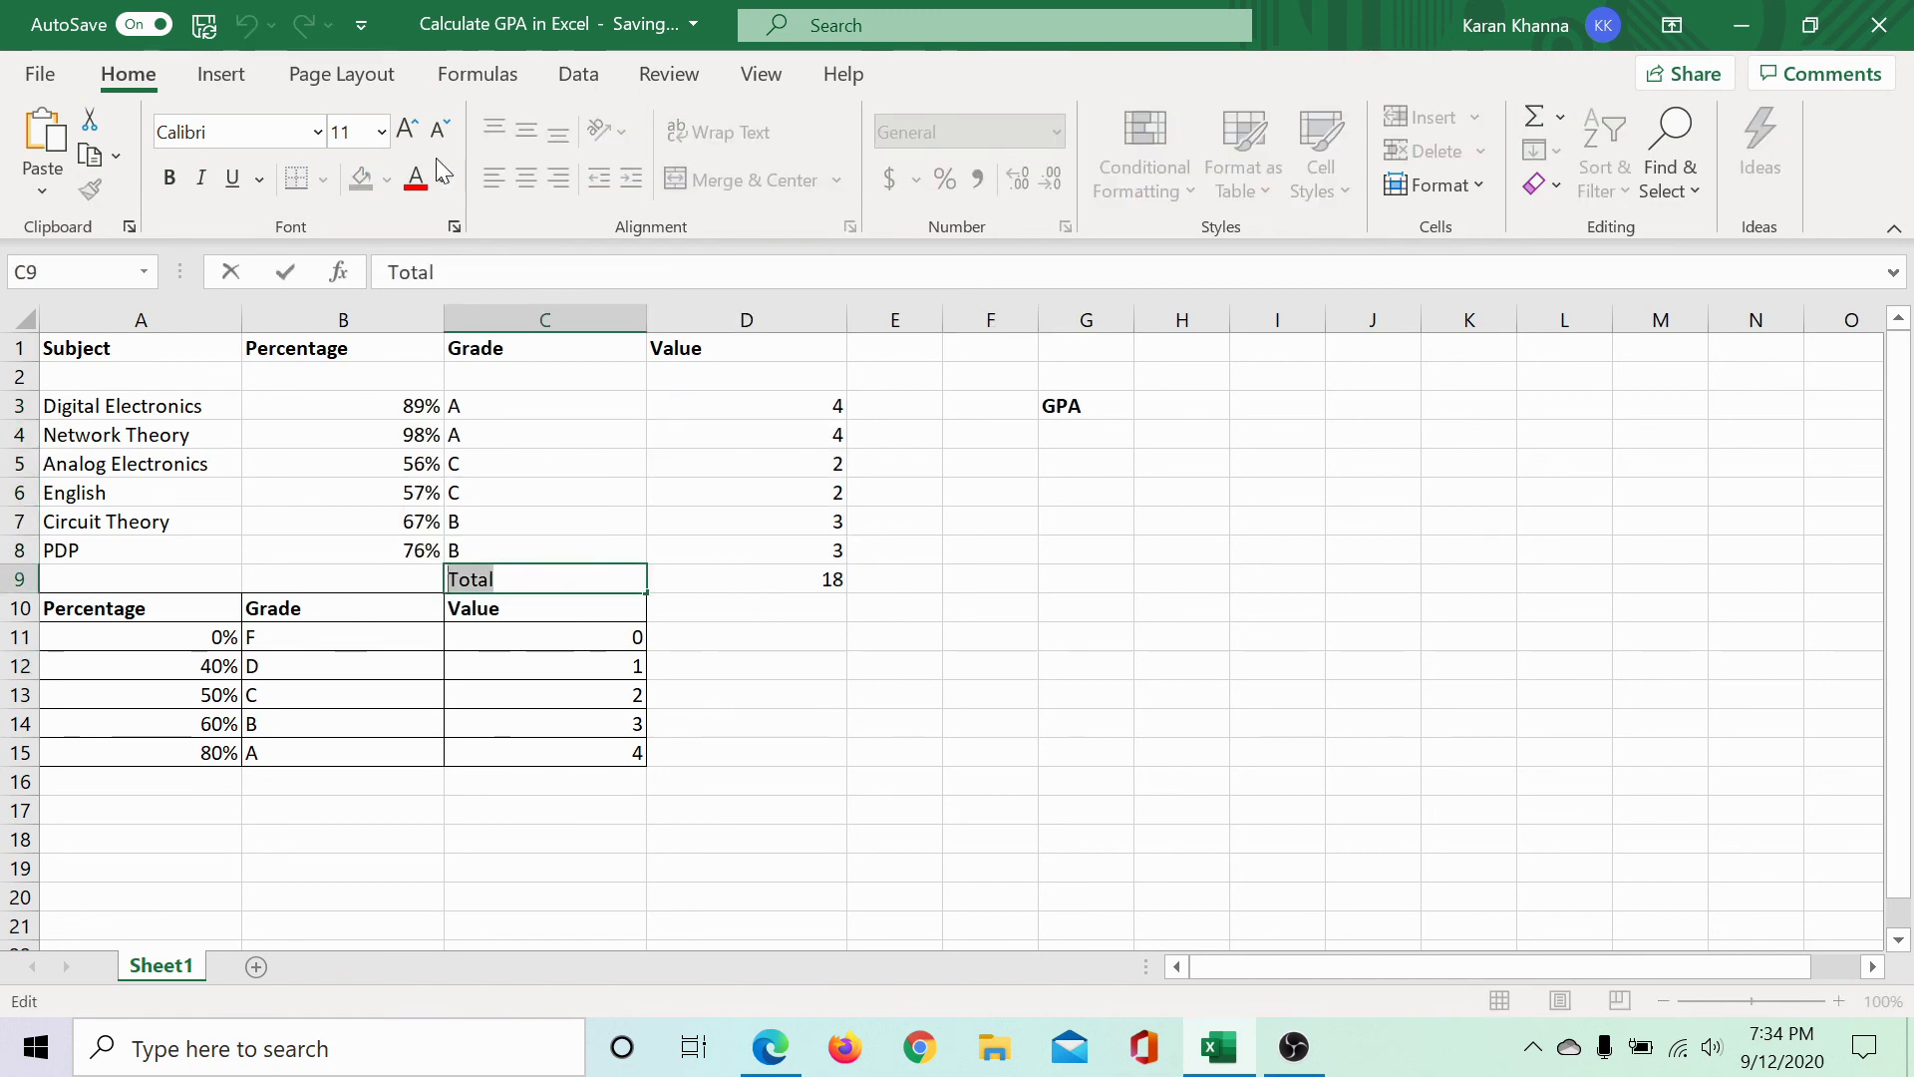
pyautogui.click(172, 180)
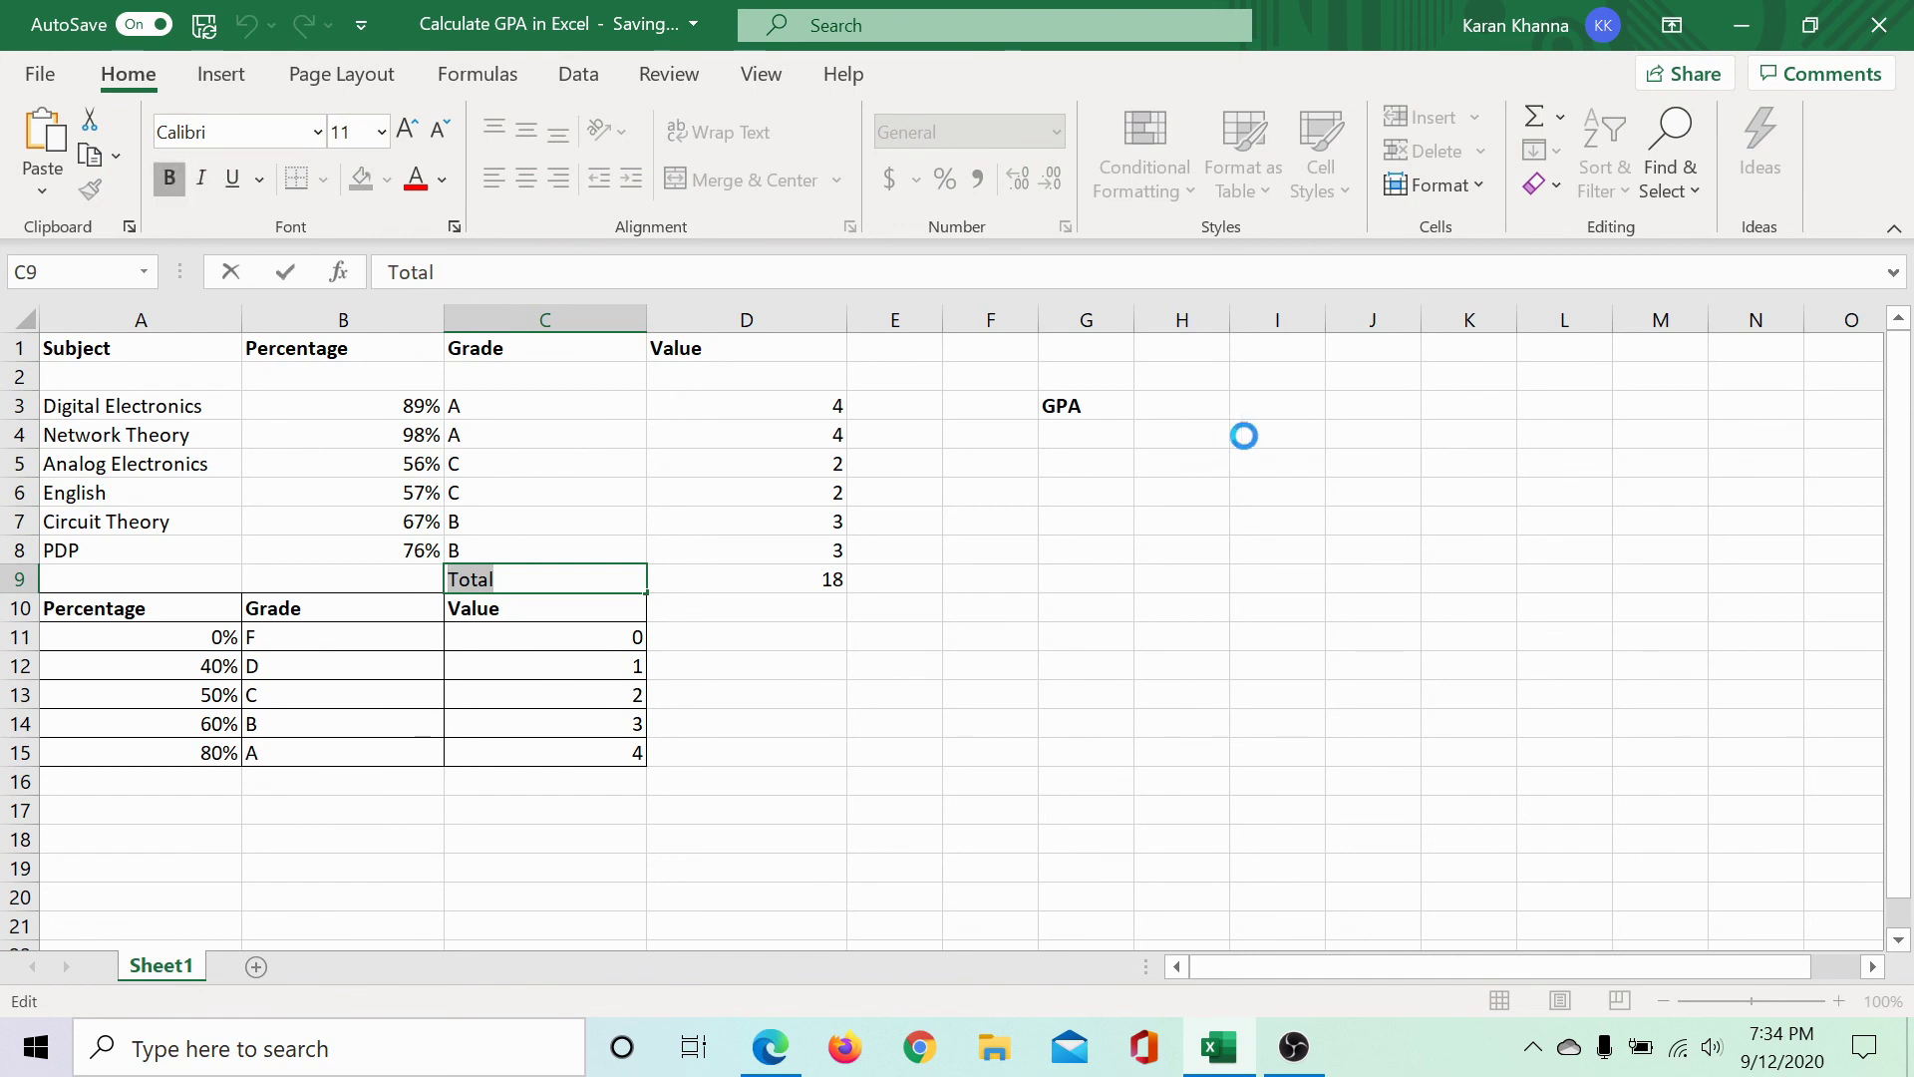
# Step: Select H3, then select the article's Excel GPA formula line in Edge
pyautogui.doubleClick(1184, 406)
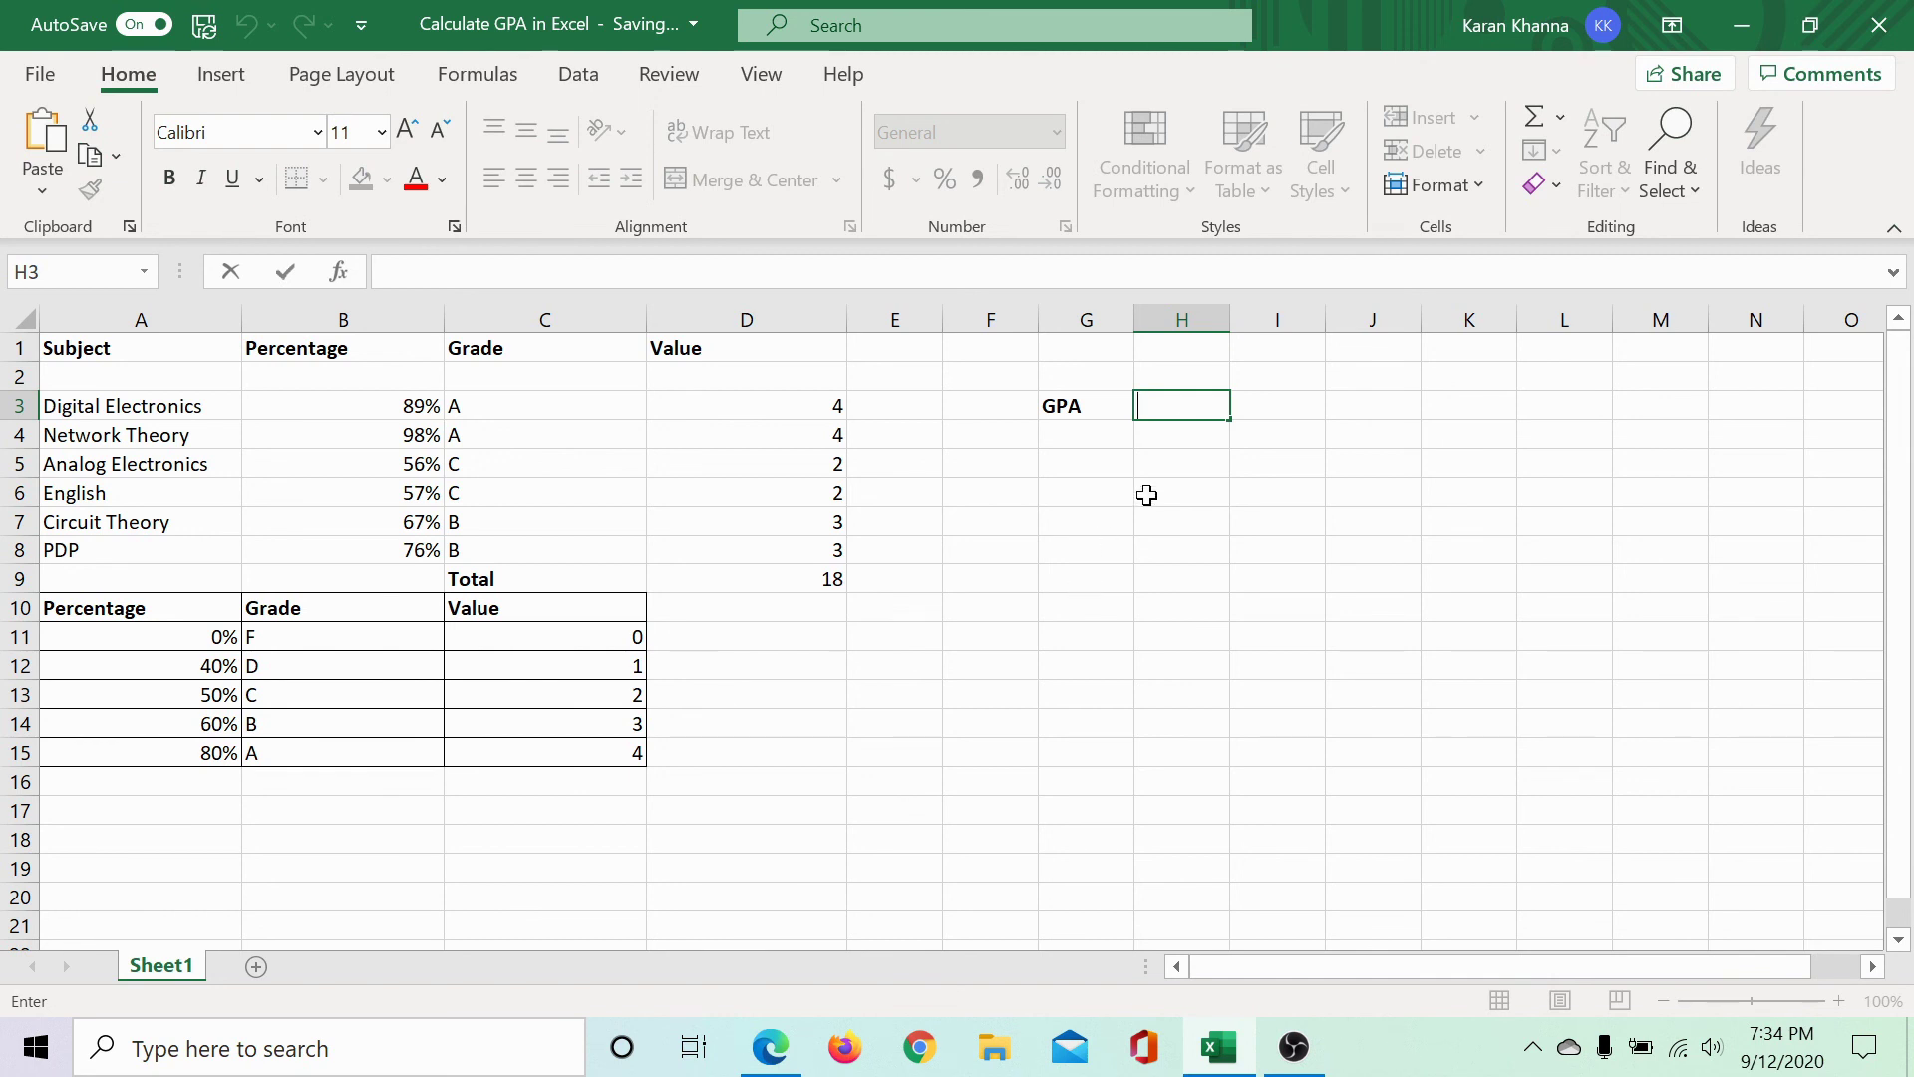
pyautogui.click(769, 1047)
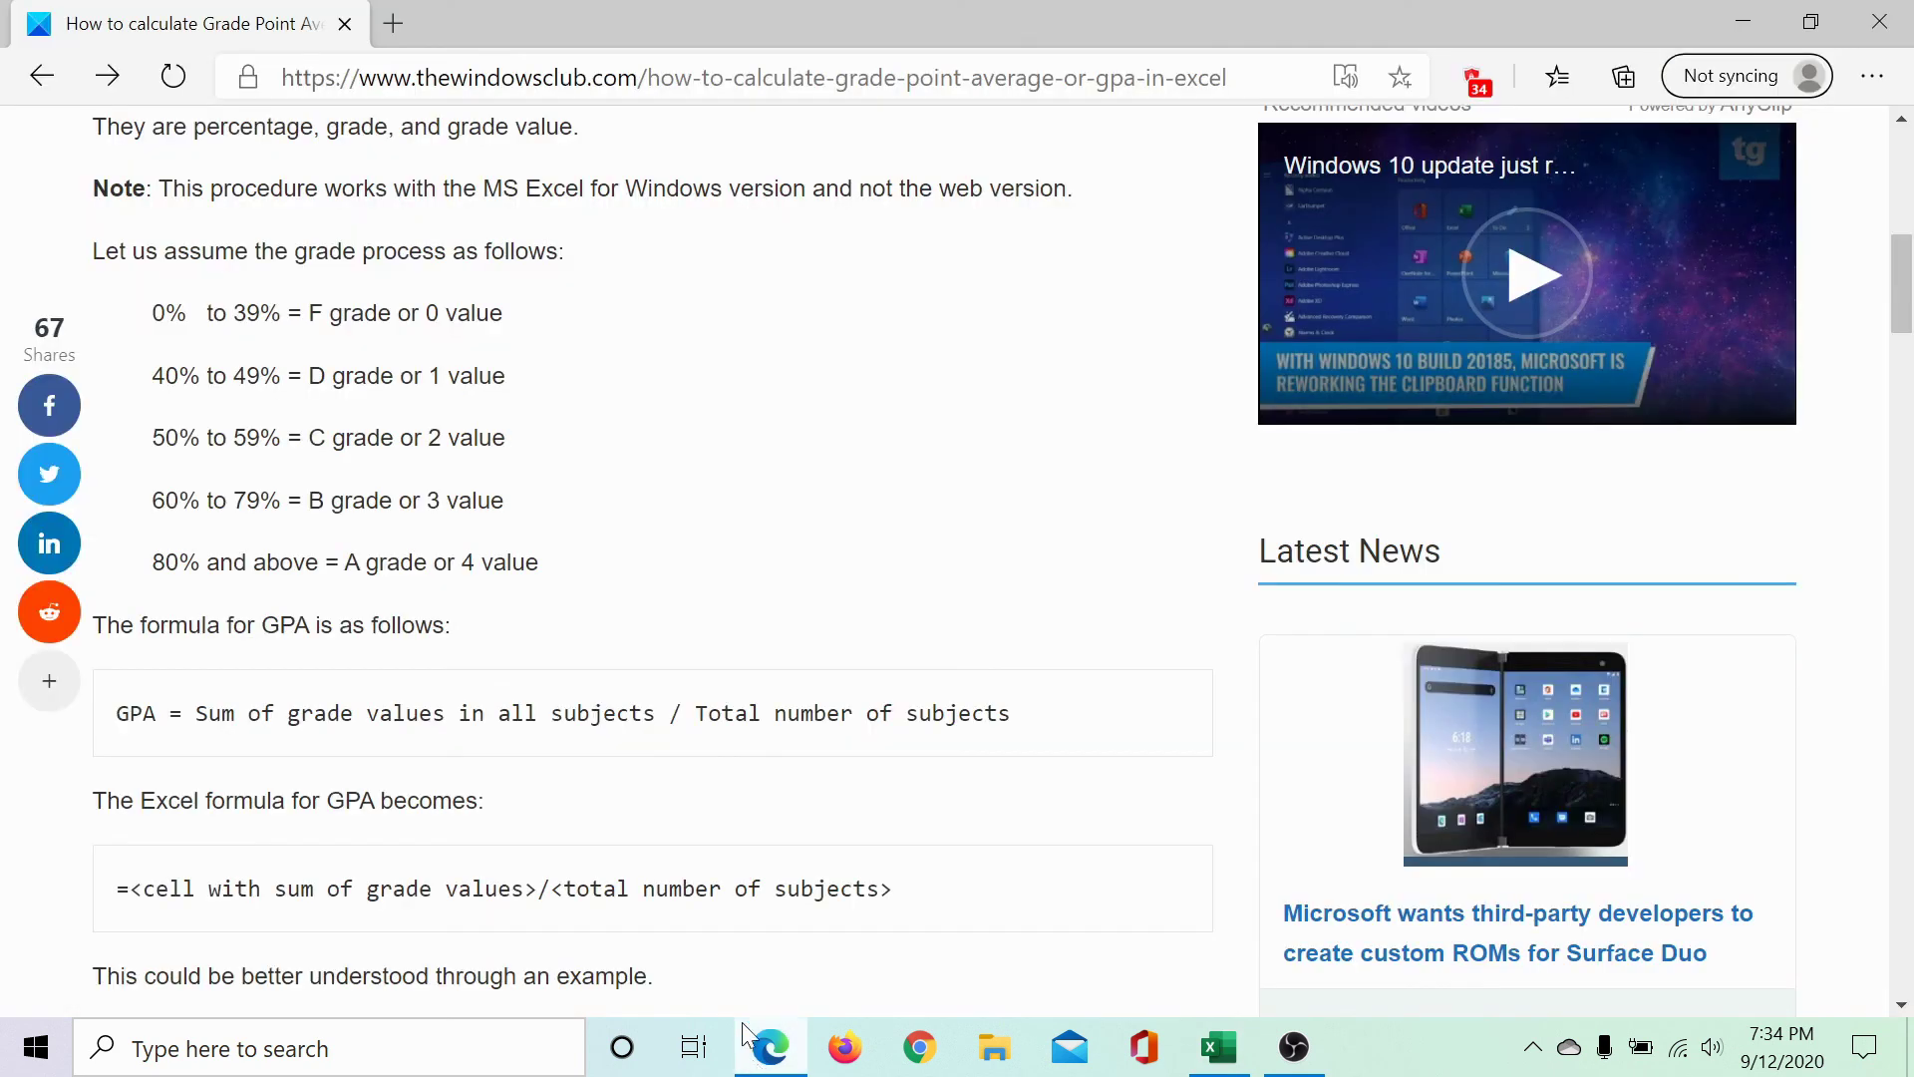
pyautogui.tripleClick(695, 885)
pyautogui.hotkey('ctrl', 'c')
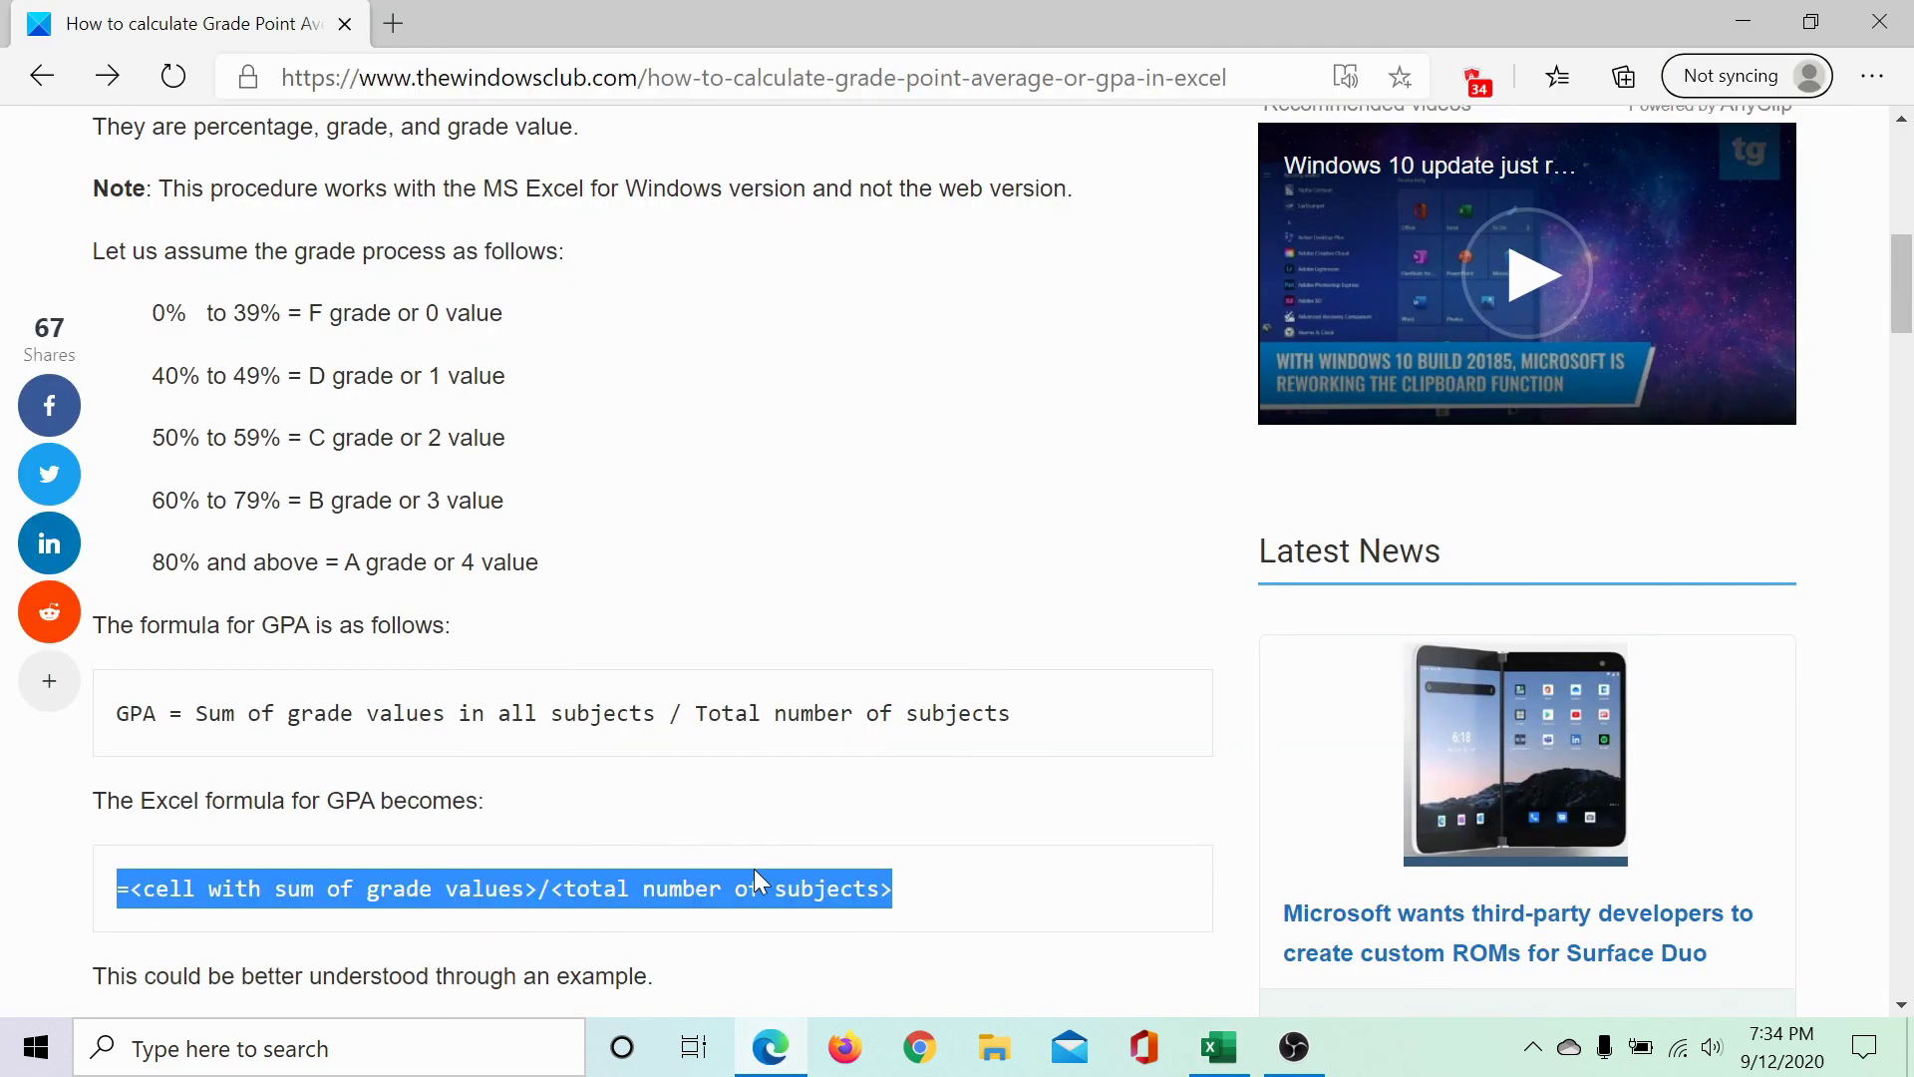
# Step: Paste the article's formula template into H3, replacing its placeholders with D9 and 6
pyautogui.click(1218, 1047)
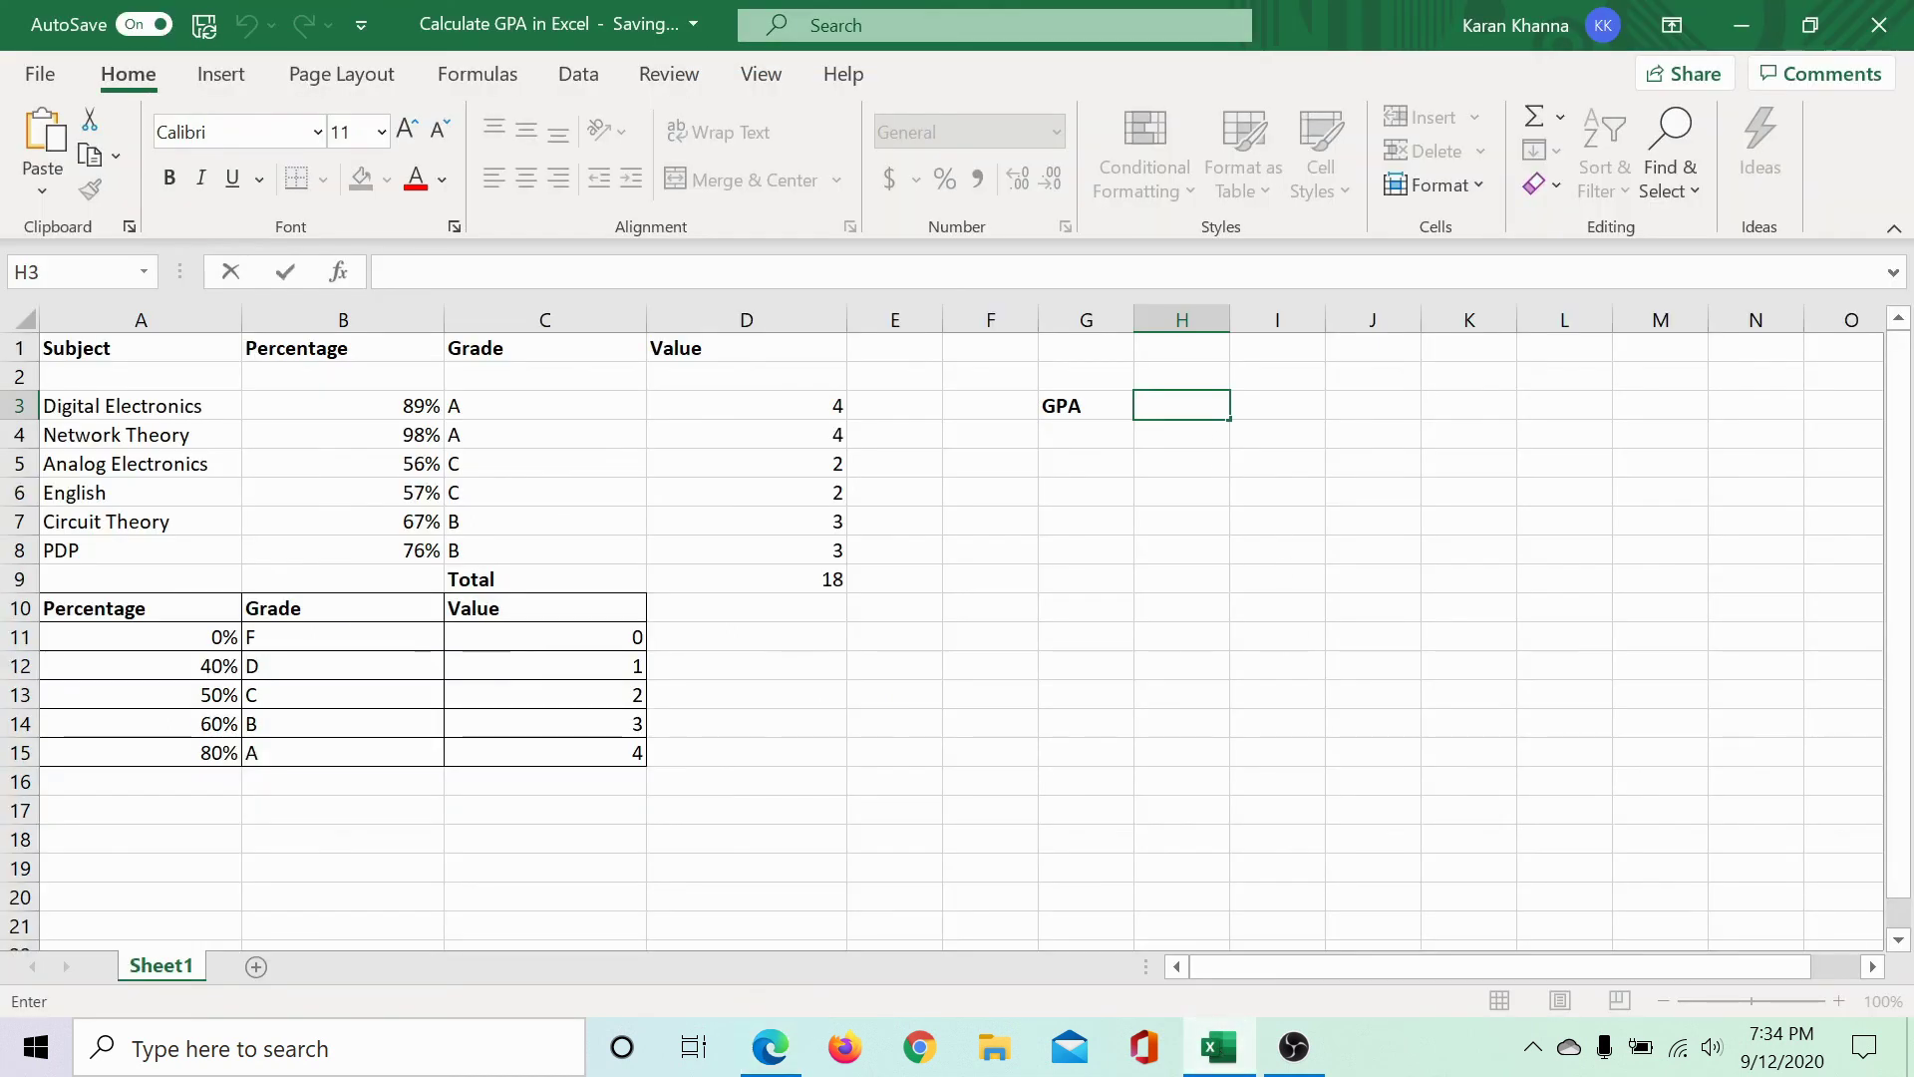
pyautogui.press('F2')
pyautogui.hotkey('ctrl', 'v')
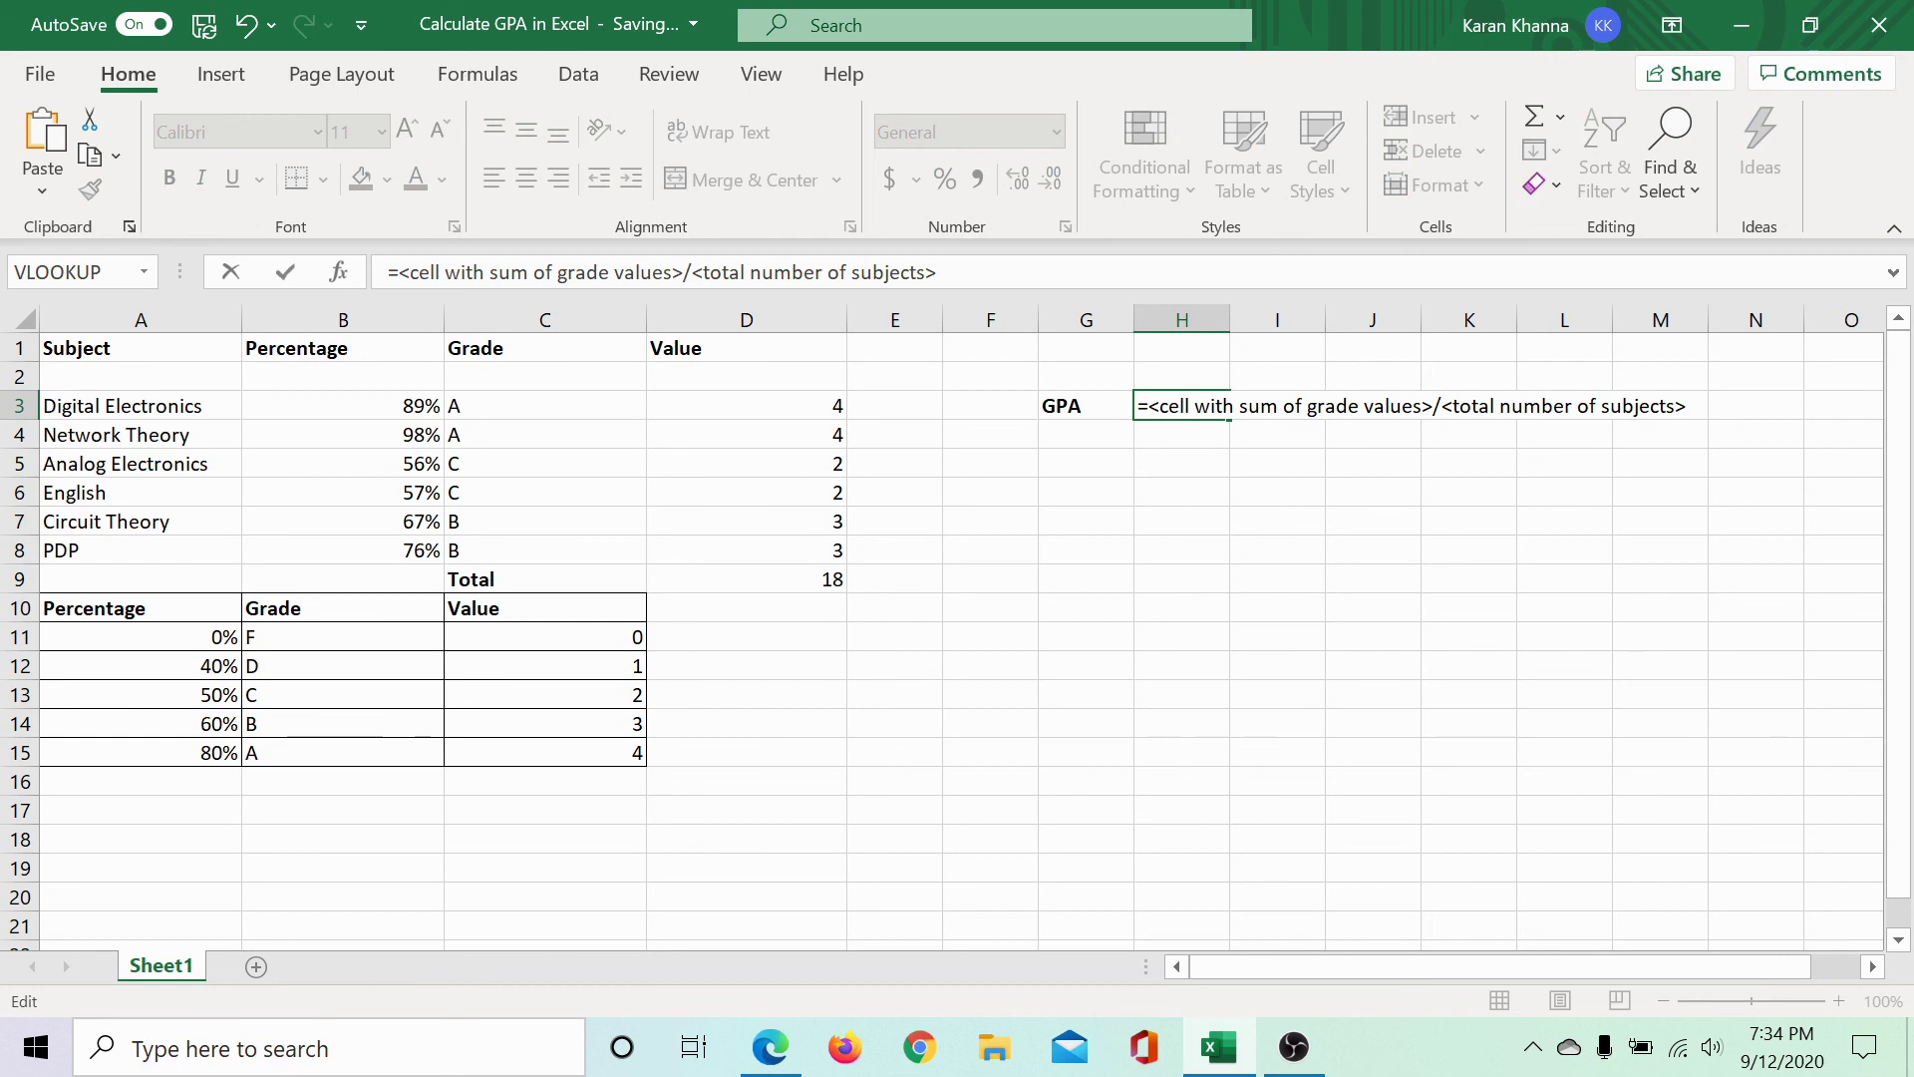
pyautogui.moveTo(1149, 406); pyautogui.dragTo(1434, 405)
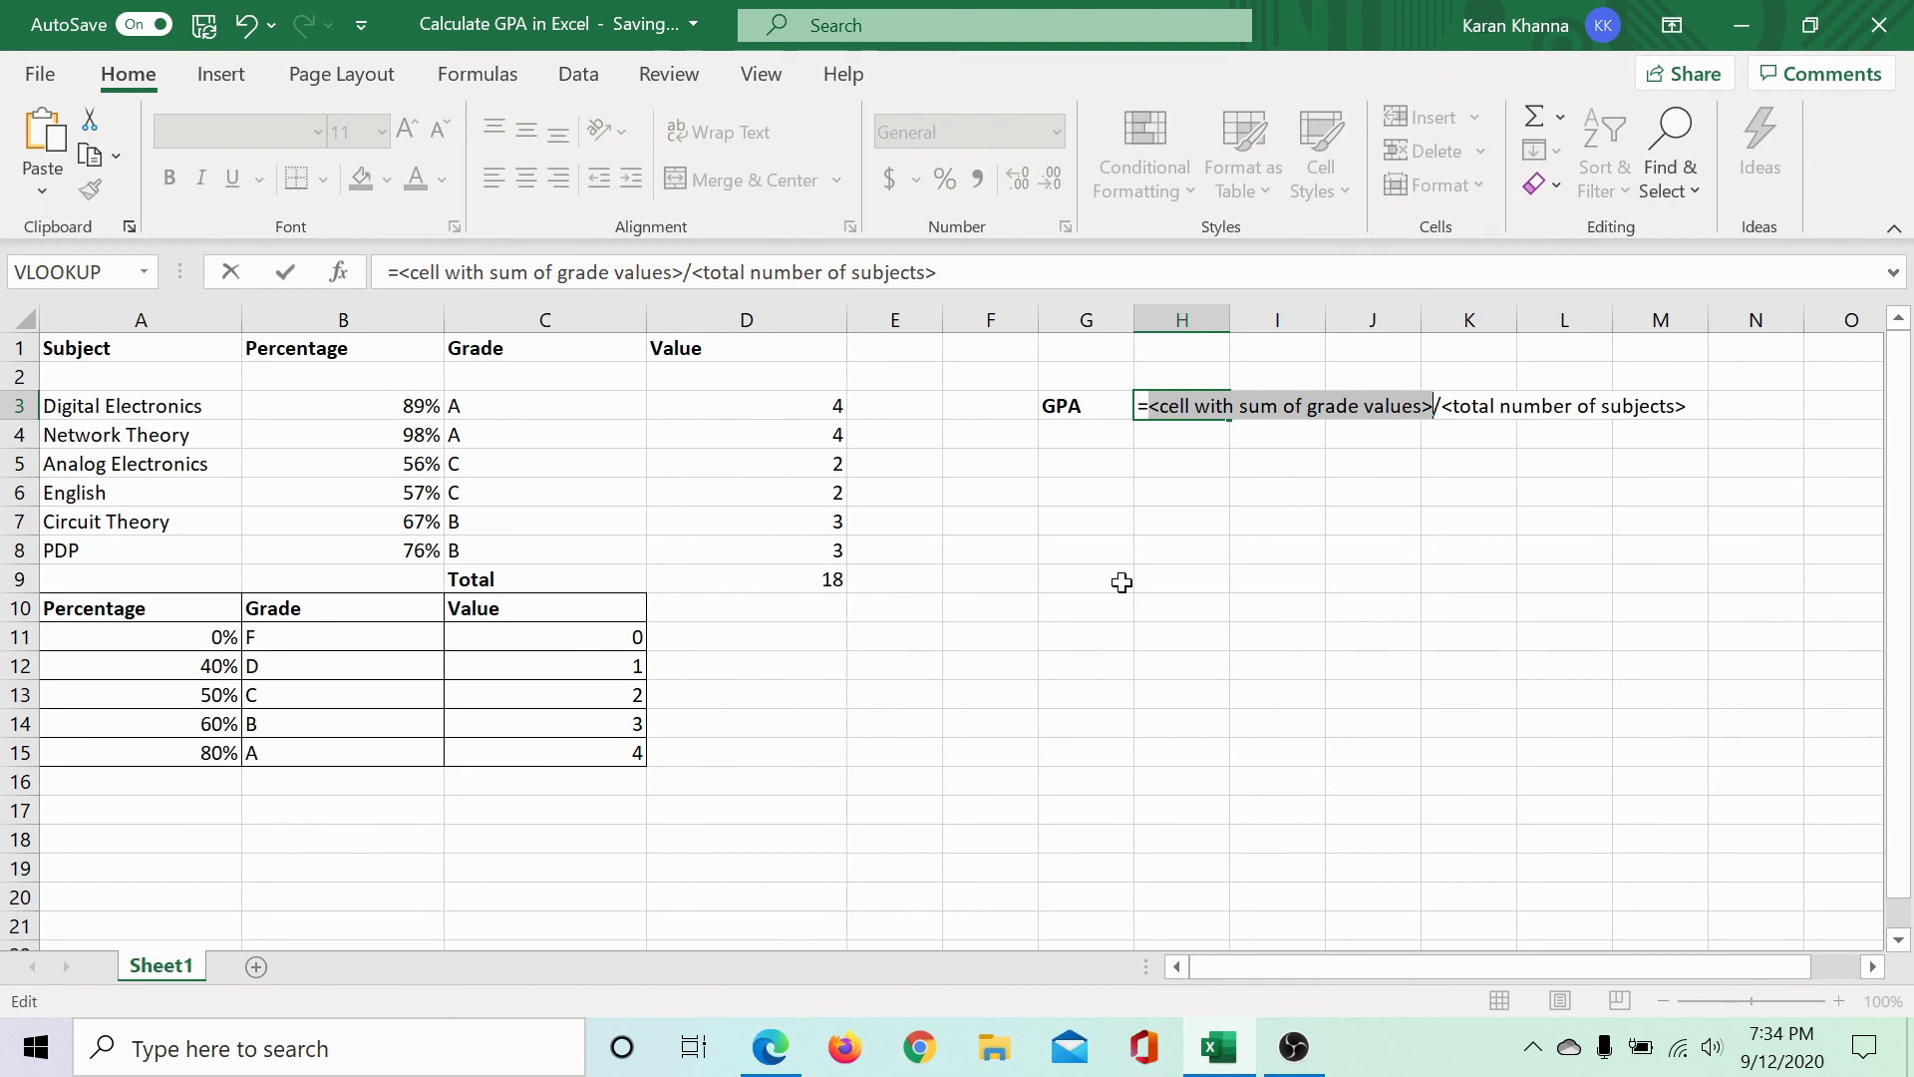
pyautogui.write('D9')
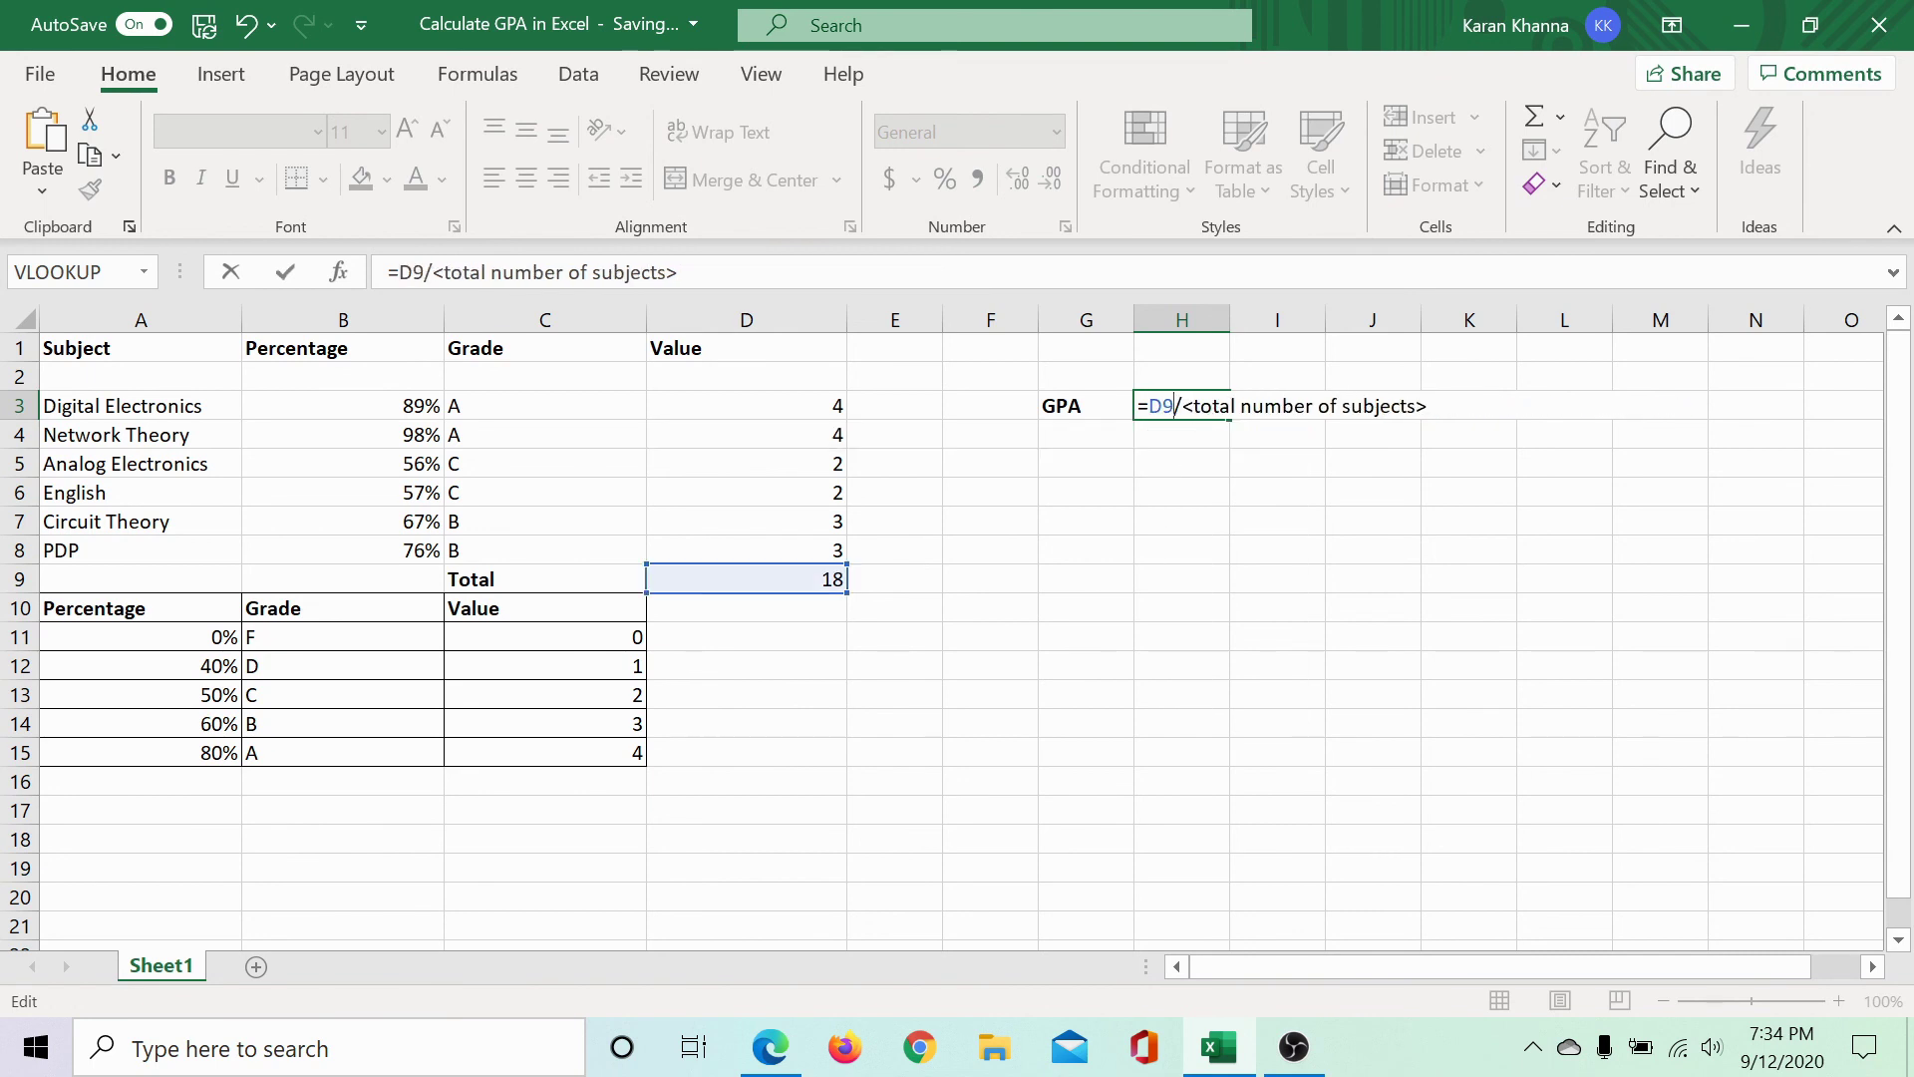
pyautogui.moveTo(1181, 406); pyautogui.dragTo(1428, 405)
pyautogui.write('6')
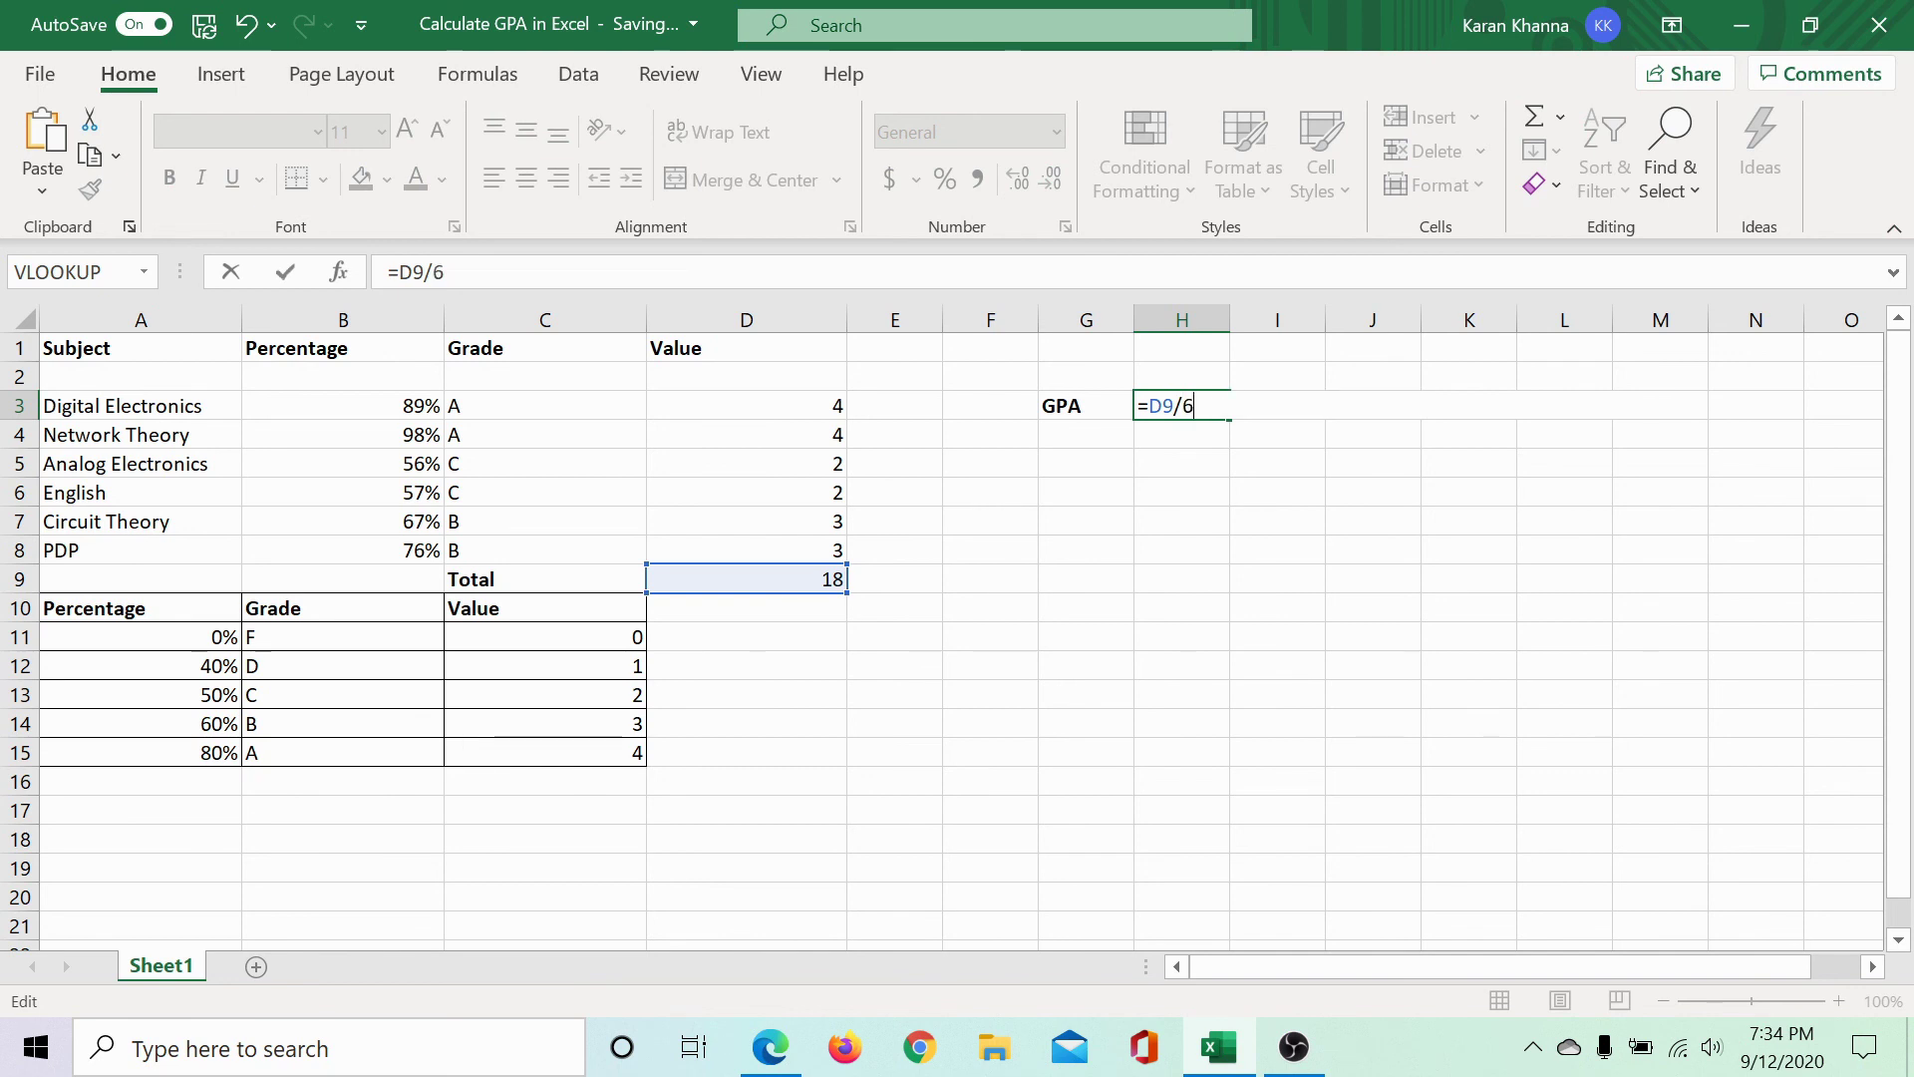
pyautogui.press('Return')
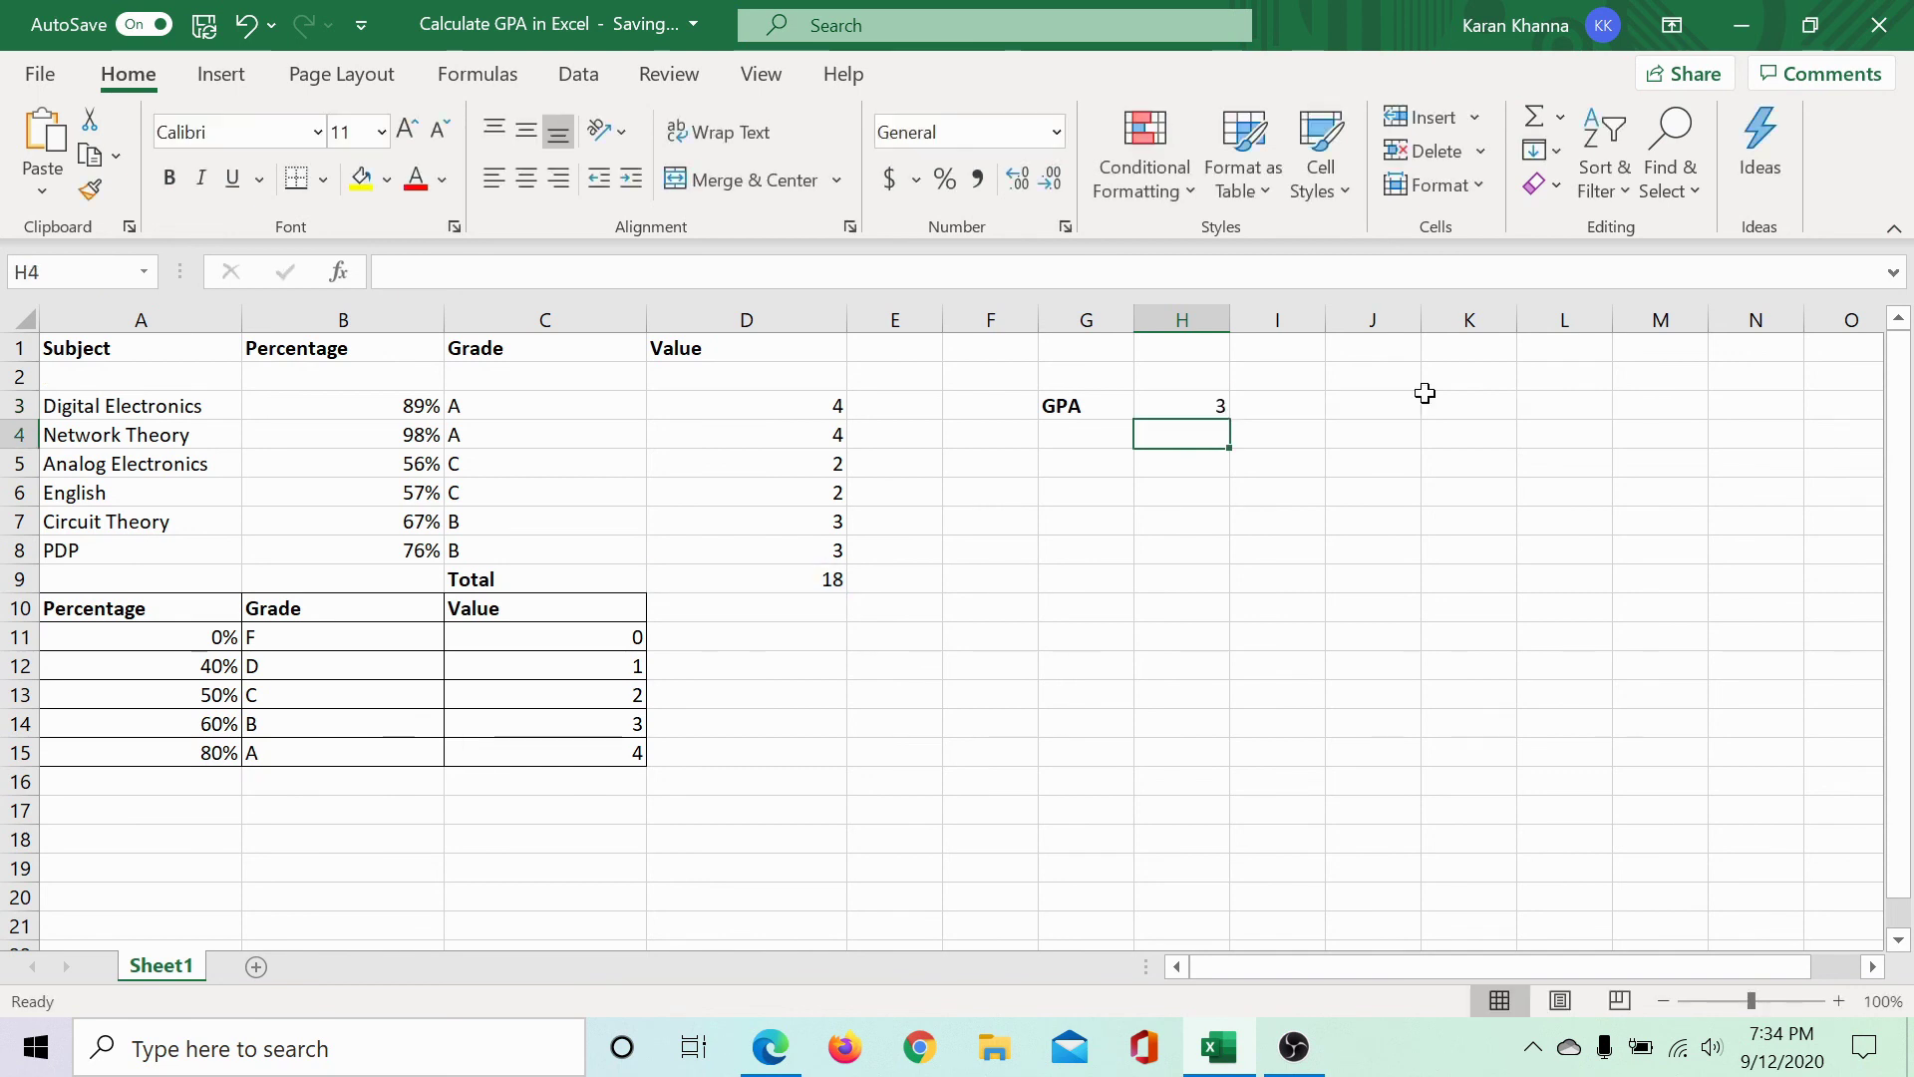
pyautogui.click(1371, 582)
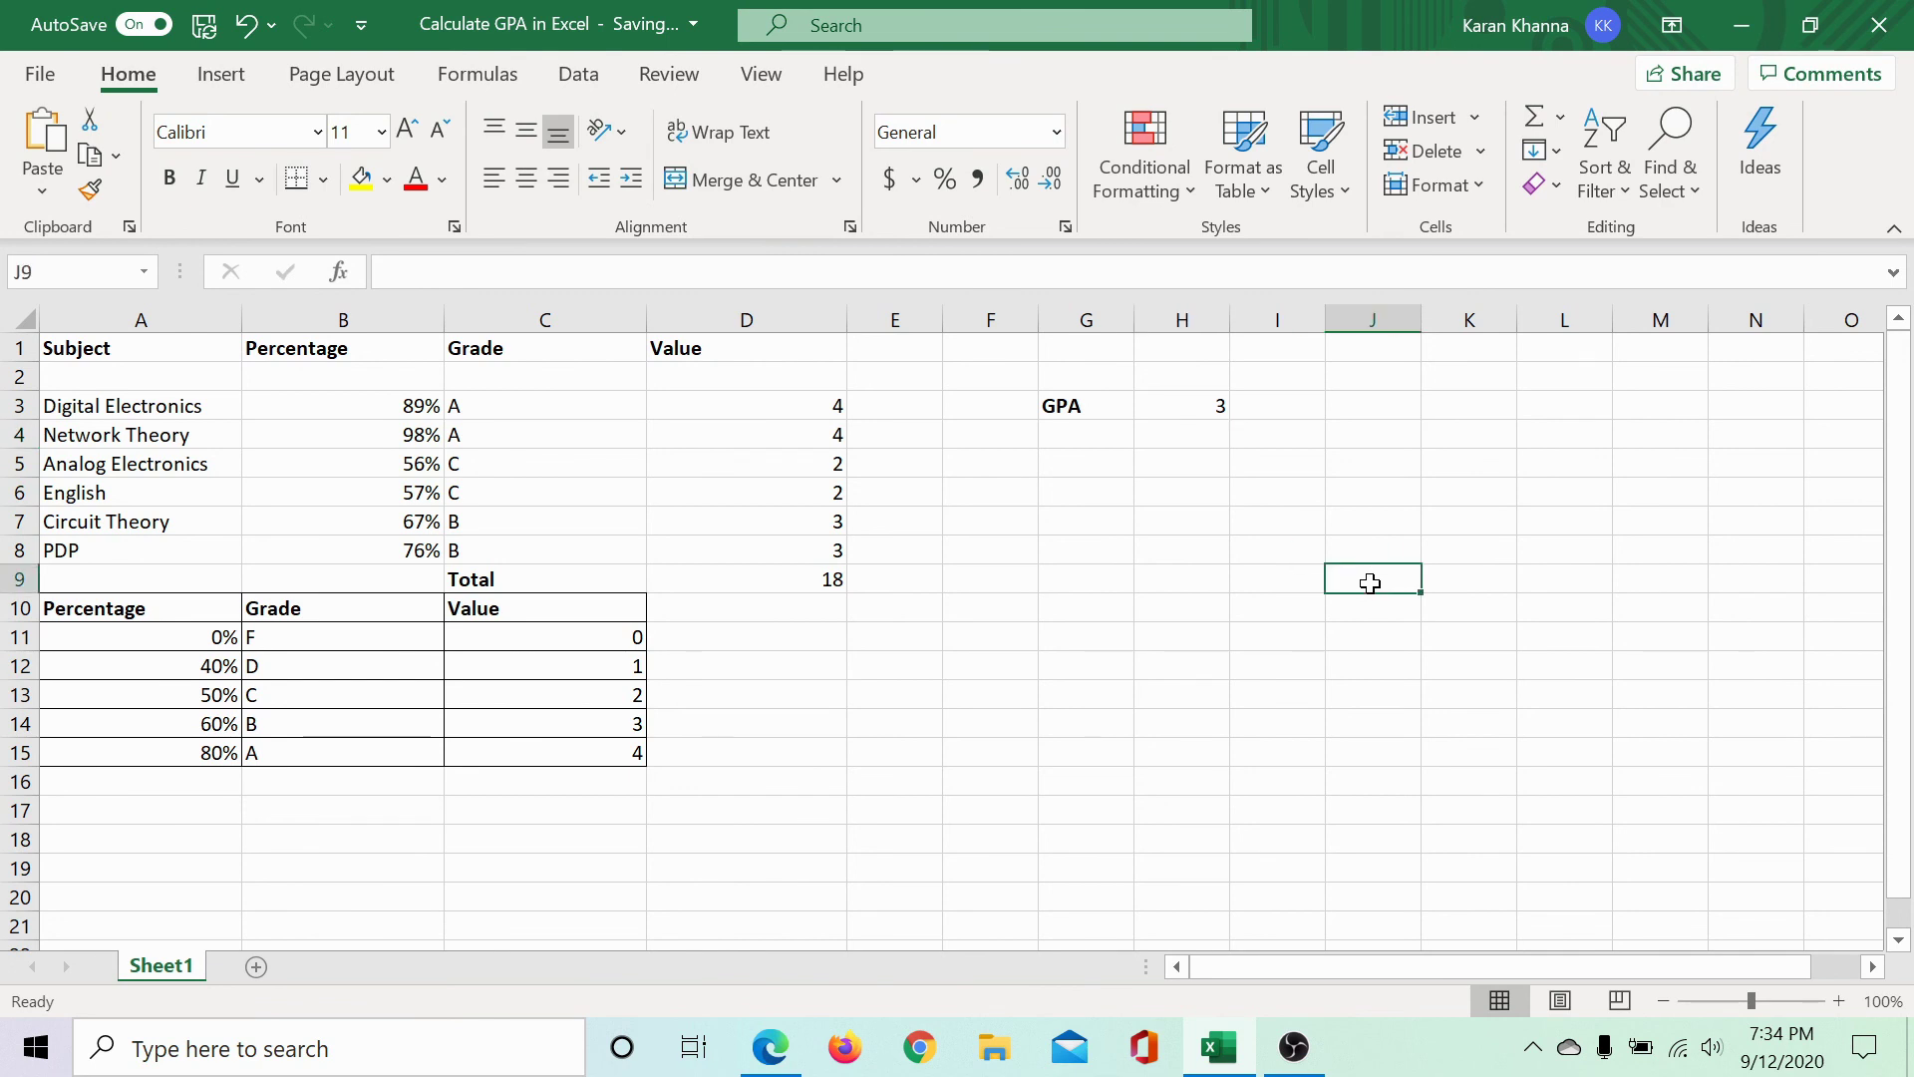